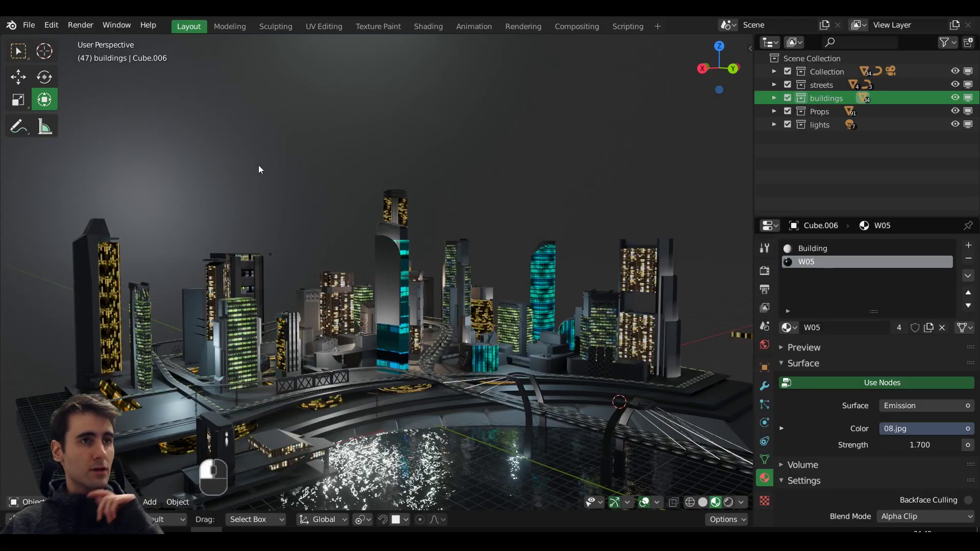
- Split the 3D viewport into two side-by-side areas and turn the second one into a UV Editor
{"action": "middle_click_drag", "start_coordinate": [434, 246], "coordinate": [475, 284], "text": "shift"}
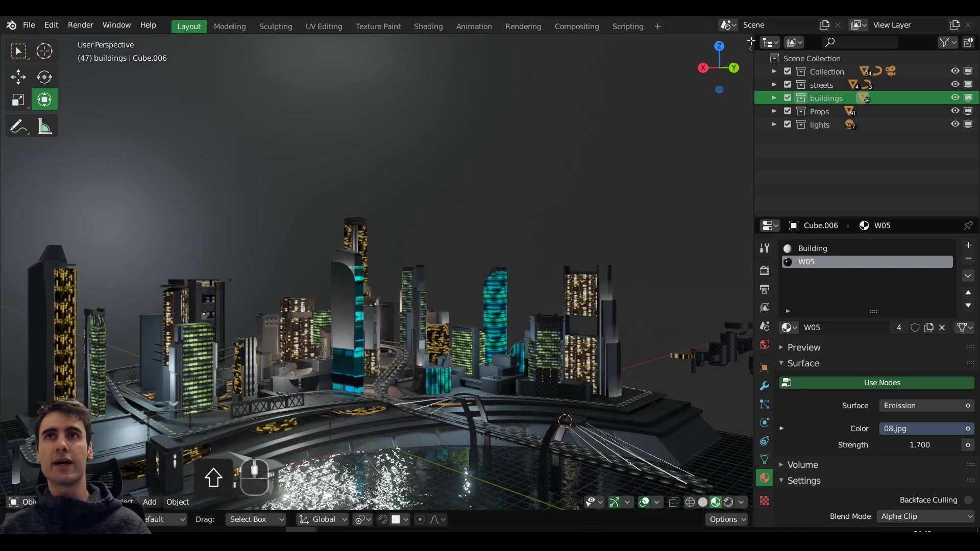
{"action": "left_click_drag", "start_coordinate": [749, 38], "coordinate": [420, 82]}
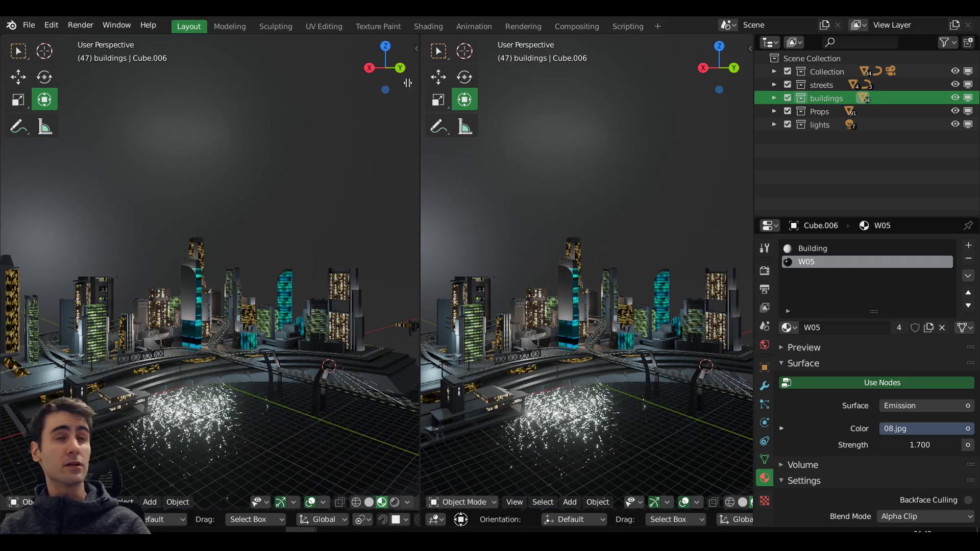
{"action": "left_click_drag", "start_coordinate": [420, 82], "coordinate": [396, 83]}
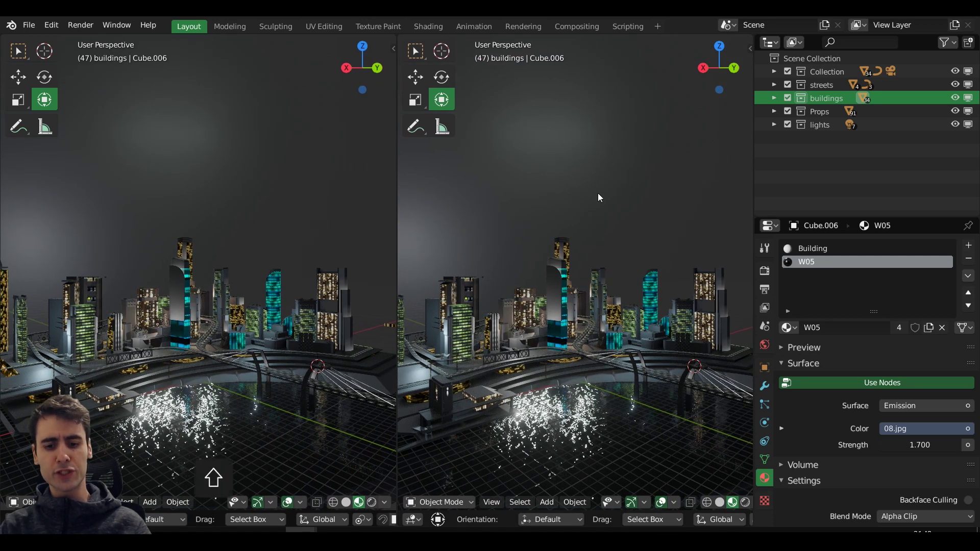
{"action": "key", "text": "shift+F10"}
{"action": "scroll", "coordinate": [513, 226], "scroll_direction": "up", "scroll_amount": 4}
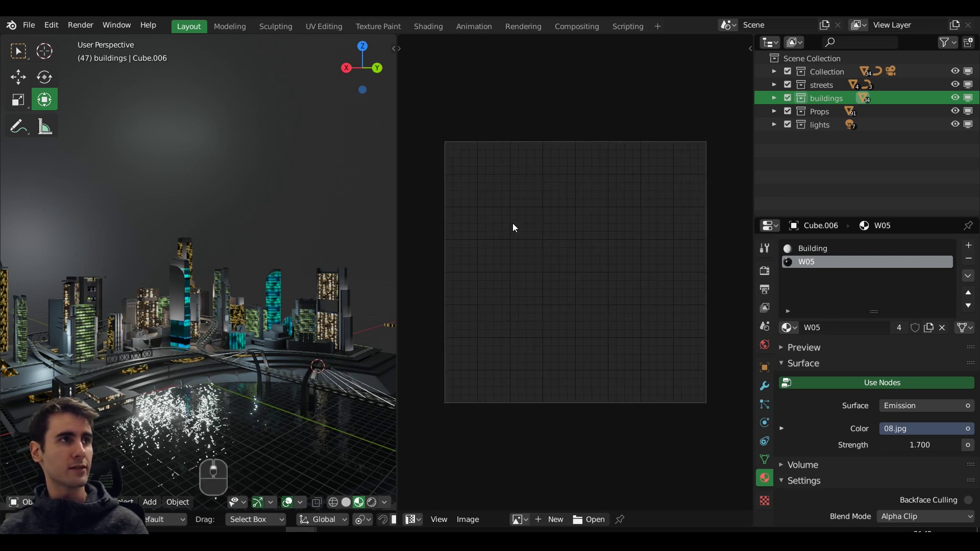
{"action": "middle_click_drag", "start_coordinate": [505, 243], "coordinate": [509, 247]}
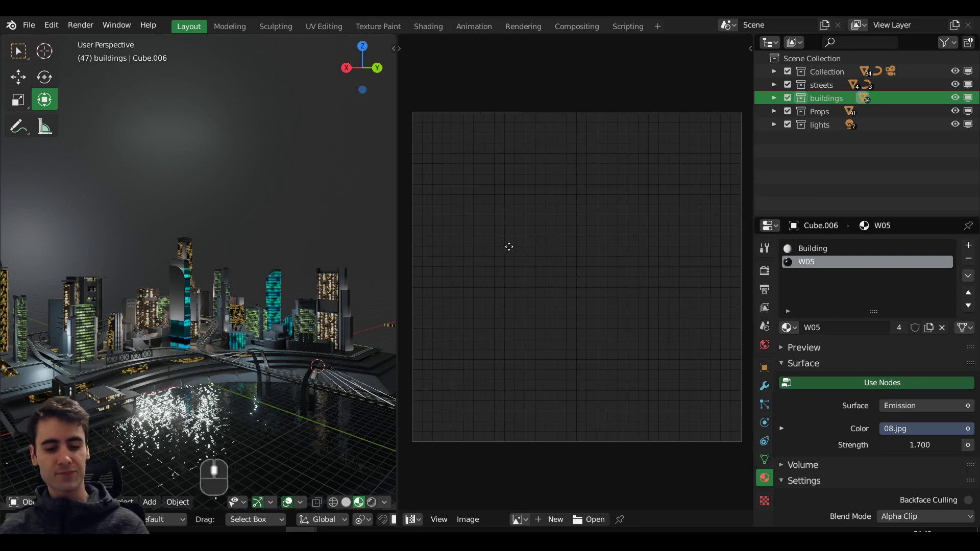
- Show the UV Toolkit add-on in the UV Editor's sidebar and widen the sidebar
{"action": "key", "text": "n"}
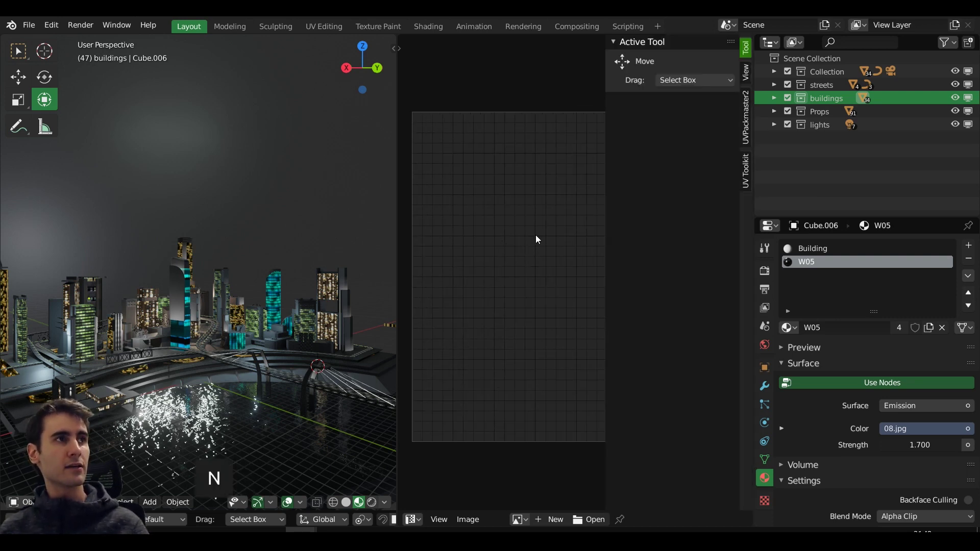
{"action": "key", "text": "n"}
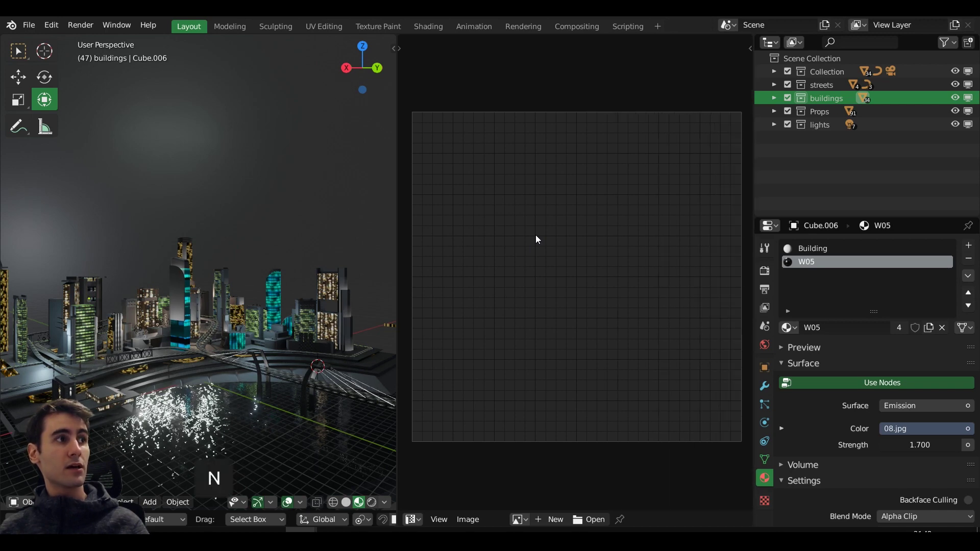
{"action": "key", "text": "n"}
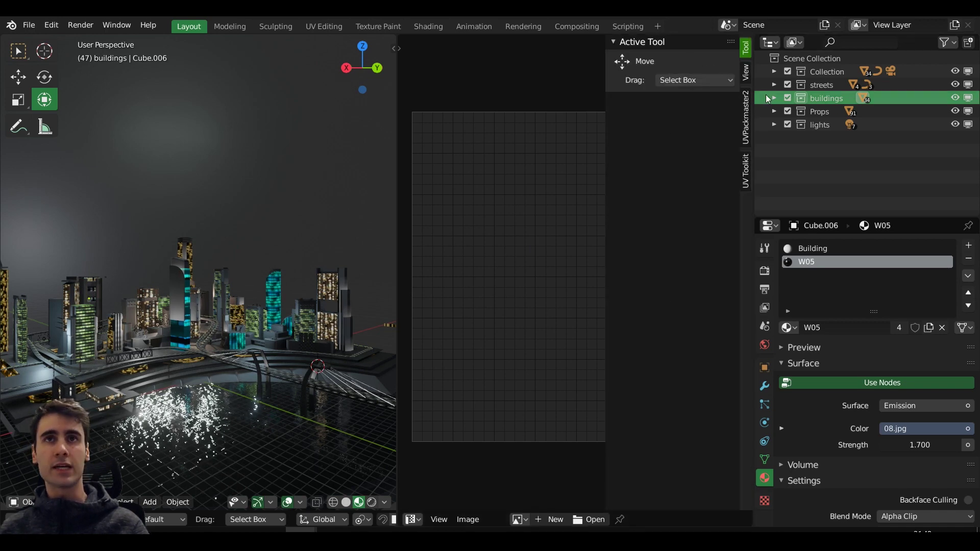
{"action": "left_click", "coordinate": [745, 173]}
{"action": "left_click_drag", "start_coordinate": [604, 196], "coordinate": [575, 192]}
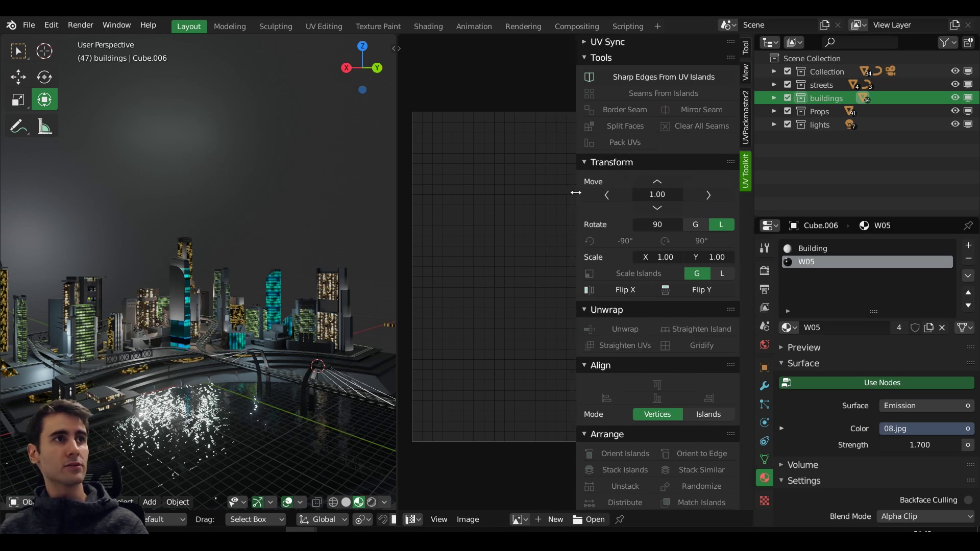
- Review the UVPackmaster2 packing options and the UV Toolkit's UV Sync settings
{"action": "left_click", "coordinate": [746, 117]}
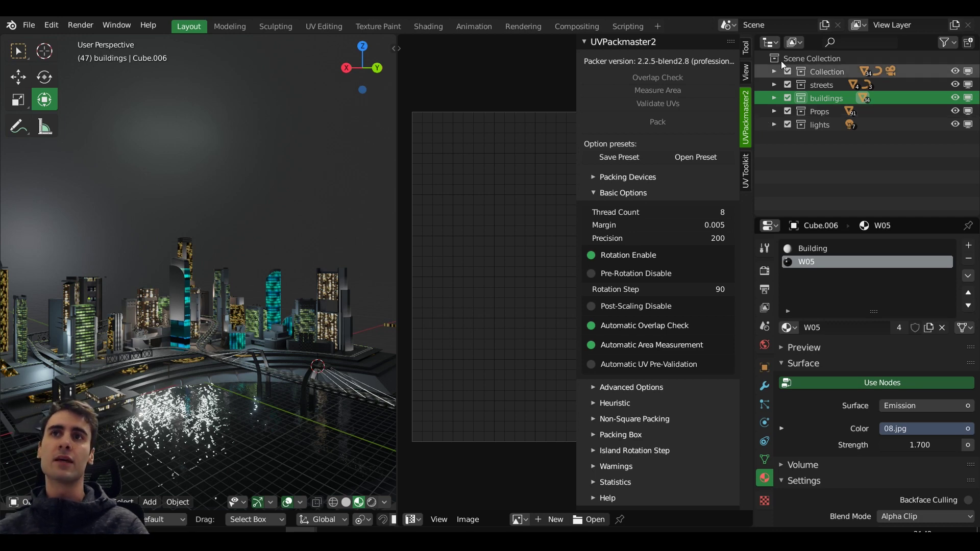
{"action": "left_click", "coordinate": [746, 168]}
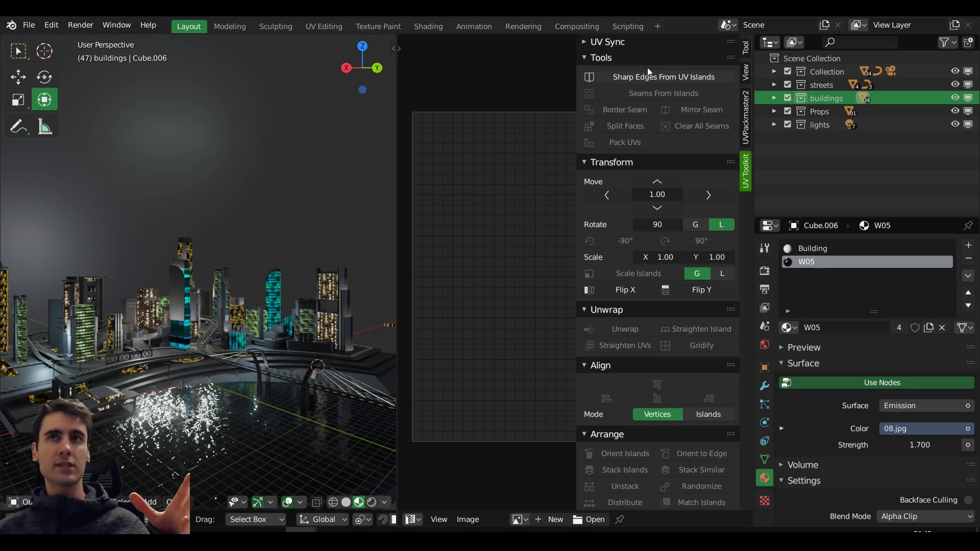
{"action": "left_click", "coordinate": [606, 40]}
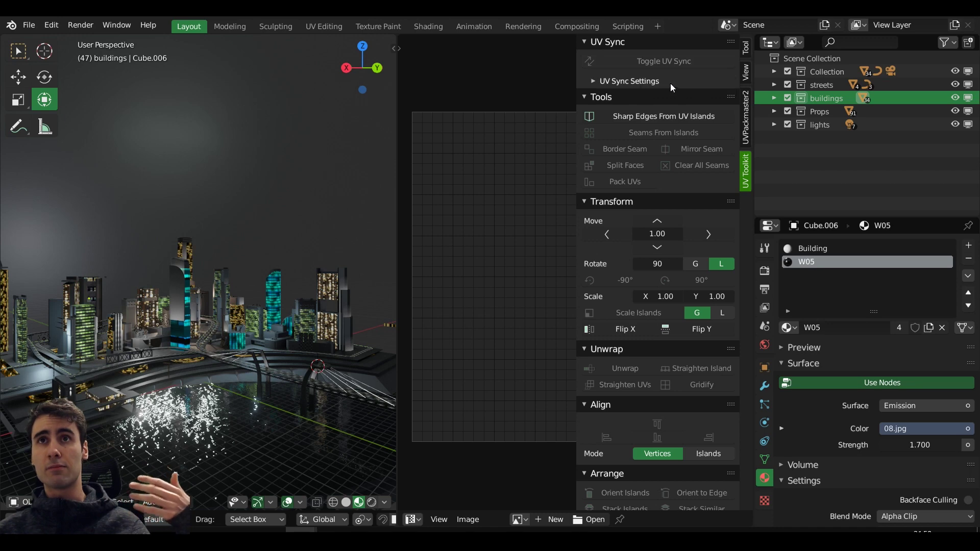
{"action": "left_click", "coordinate": [616, 86]}
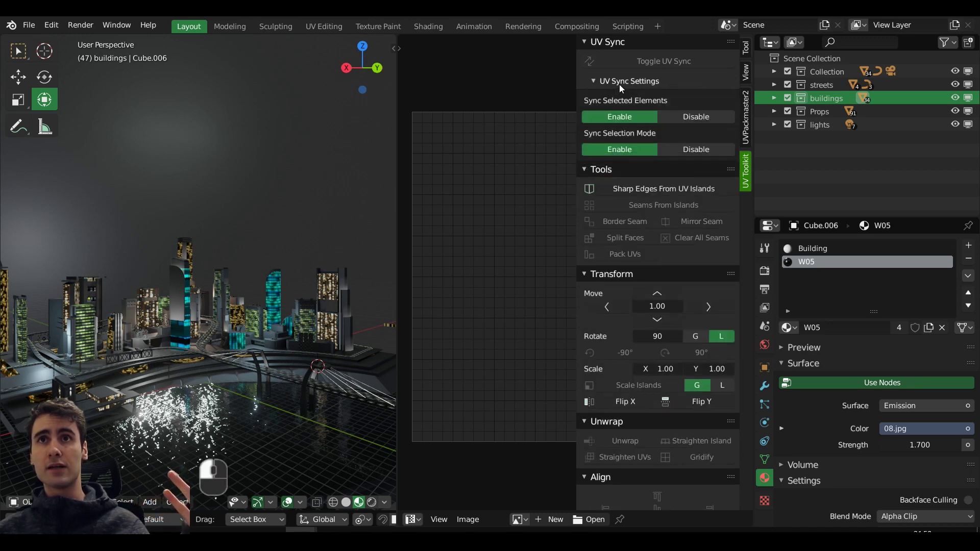
{"action": "left_click", "coordinate": [620, 84]}
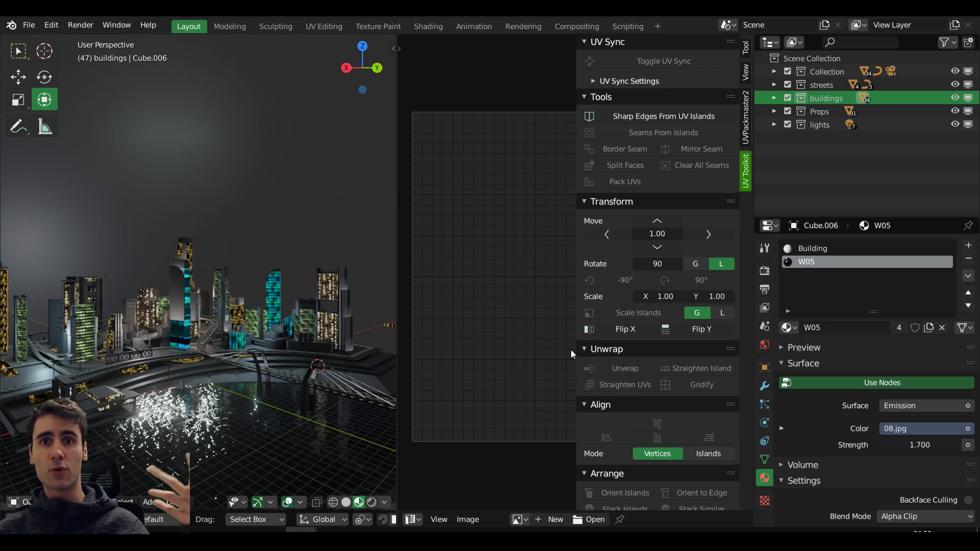
{"action": "left_click", "coordinate": [467, 519]}
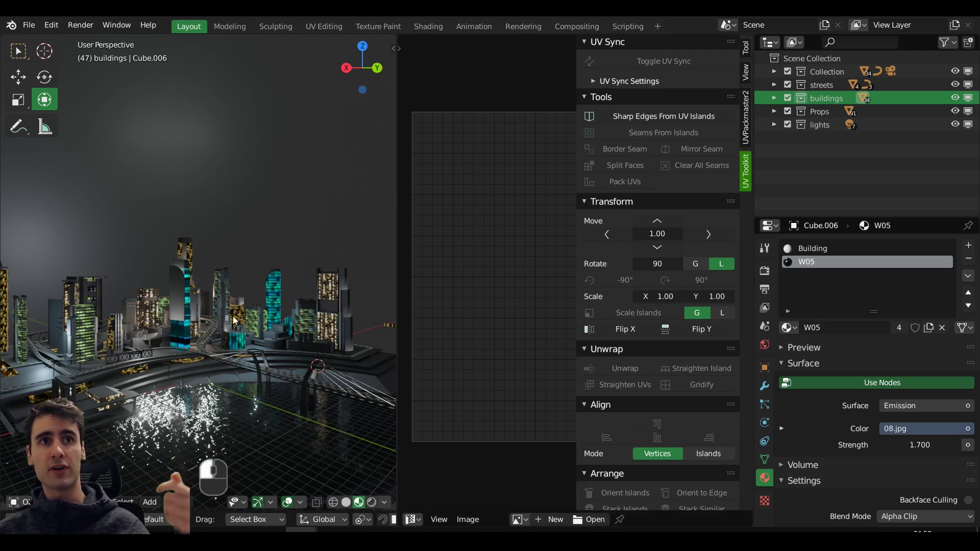
- Select the tall curved-top tower with cyan windows and enter Edit Mode on its mesh
{"action": "scroll", "coordinate": [174, 304], "scroll_direction": "up", "scroll_amount": 3}
{"action": "left_click", "coordinate": [157, 308]}
{"action": "middle_click_drag", "start_coordinate": [157, 308], "coordinate": [262, 266], "text": "shift"}
{"action": "key", "text": "Tab"}
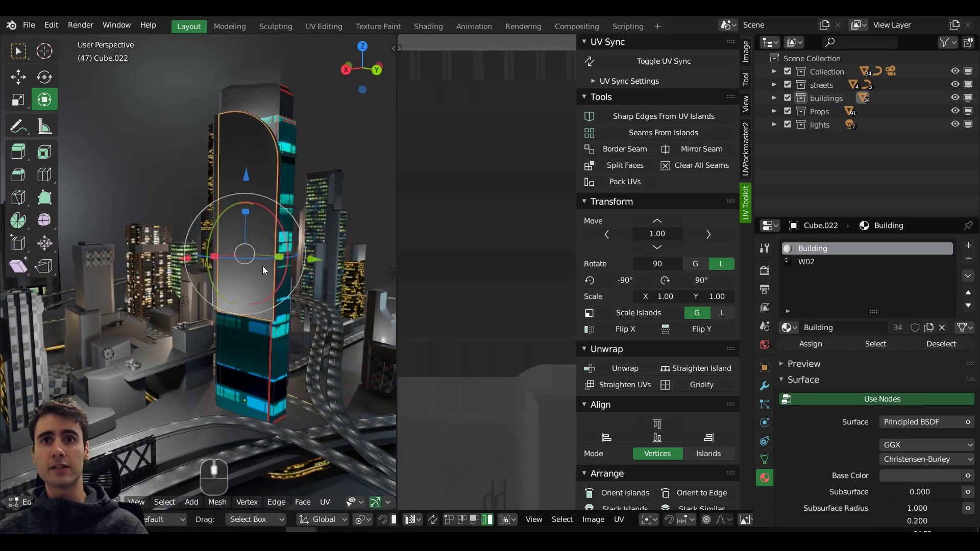
- Examine the built-in UV commands and the UV Toolkit's Tools, Transform, Unwrap, Align, Arrange and Select options
{"action": "left_click", "coordinate": [619, 519]}
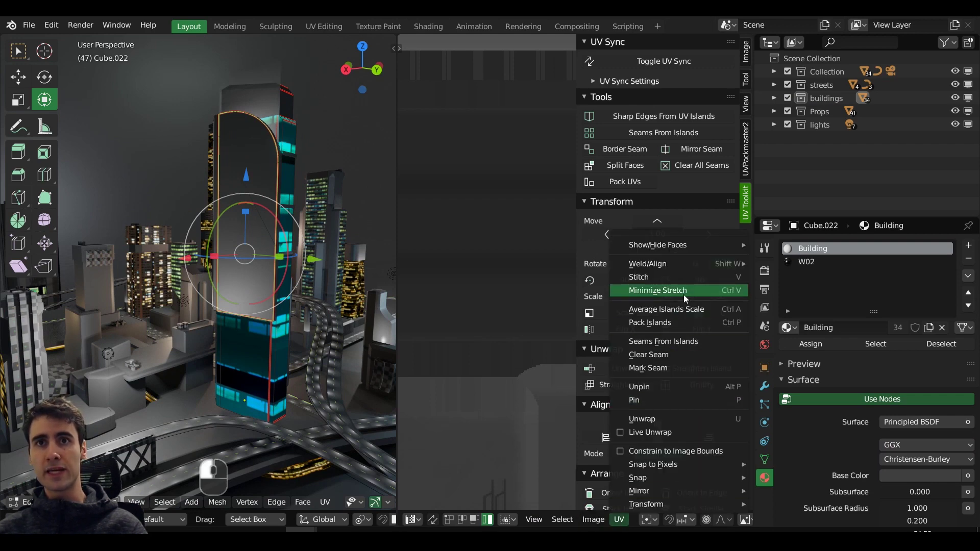
{"action": "left_click", "coordinate": [647, 356]}
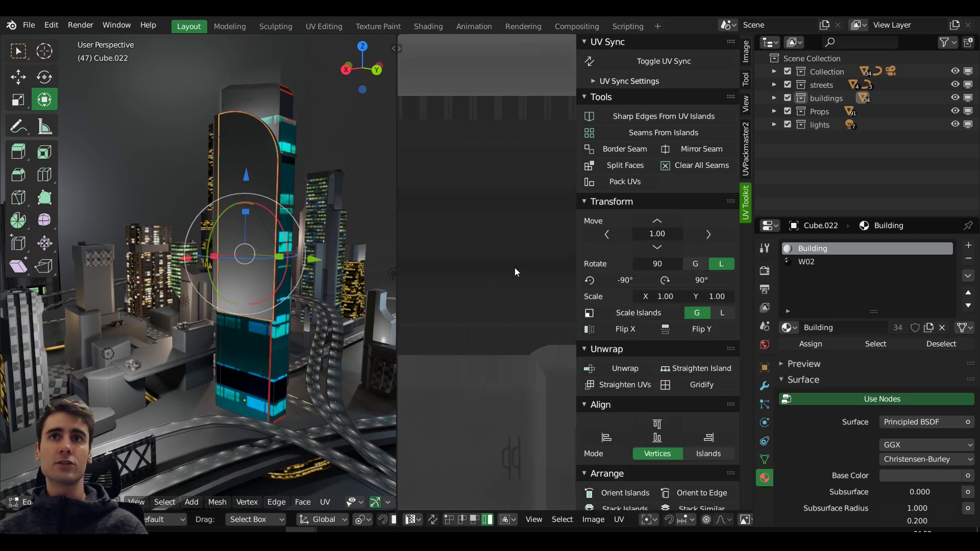
{"action": "middle_click_drag", "start_coordinate": [510, 262], "coordinate": [505, 216], "text": "shift"}
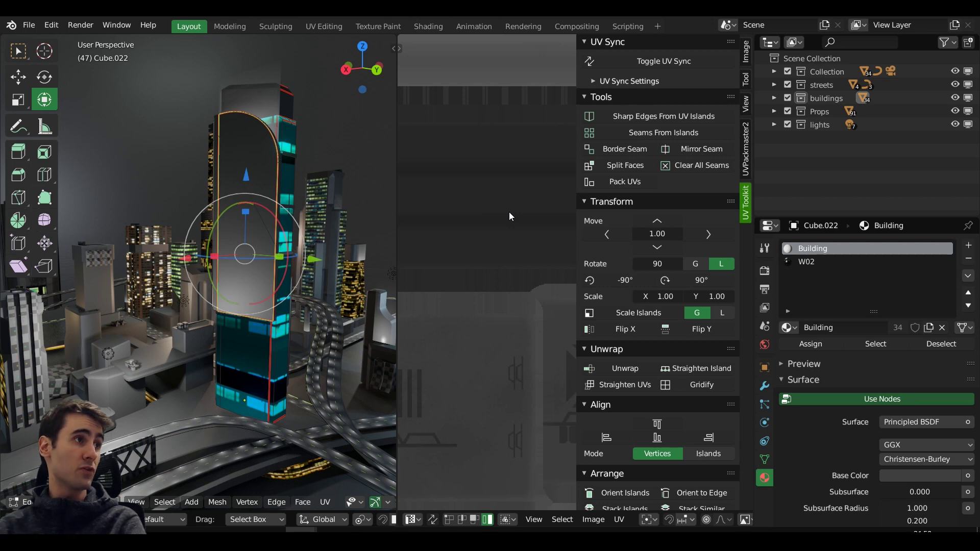
{"action": "right_click", "coordinate": [655, 116]}
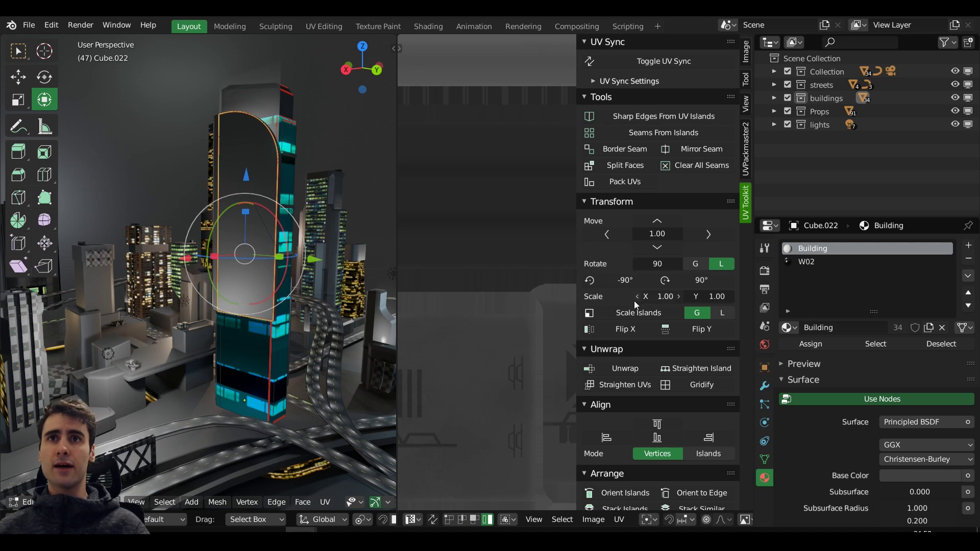
{"action": "scroll", "coordinate": [528, 321], "scroll_direction": "down", "scroll_amount": 3}
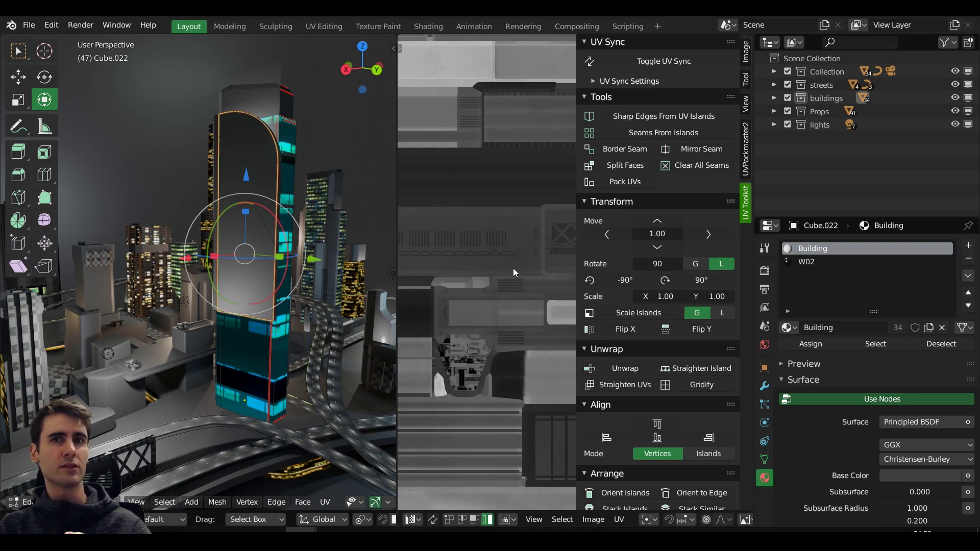
{"action": "scroll", "coordinate": [681, 220], "scroll_direction": "down", "scroll_amount": 3}
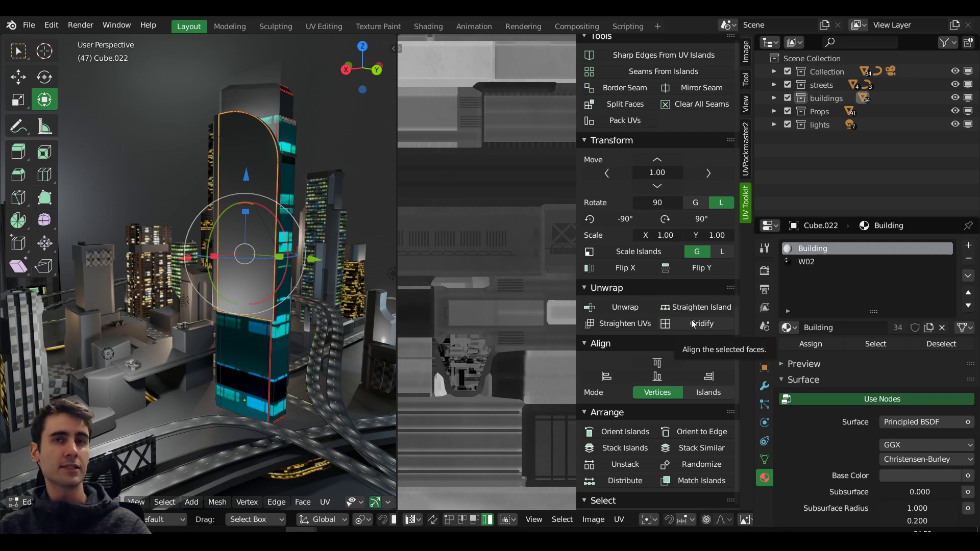
{"action": "scroll", "coordinate": [697, 337], "scroll_direction": "down", "scroll_amount": 6}
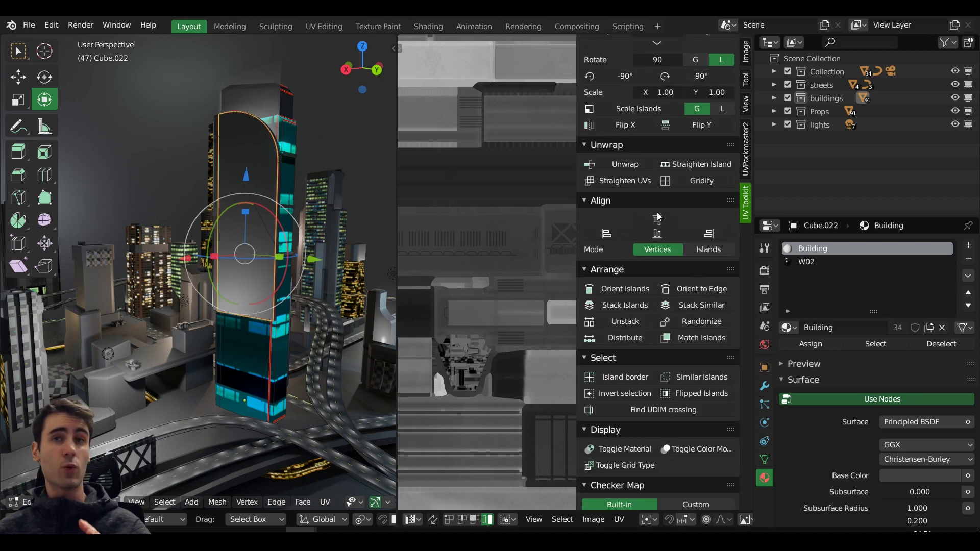
{"action": "scroll", "coordinate": [229, 238], "scroll_direction": "down", "scroll_amount": 5}
{"action": "scroll", "coordinate": [516, 219], "scroll_direction": "down", "scroll_amount": 3}
- Select the tower's whole mesh so that all its UVs show in the UV Editor
{"action": "middle_click_drag", "start_coordinate": [224, 265], "coordinate": [193, 291]}
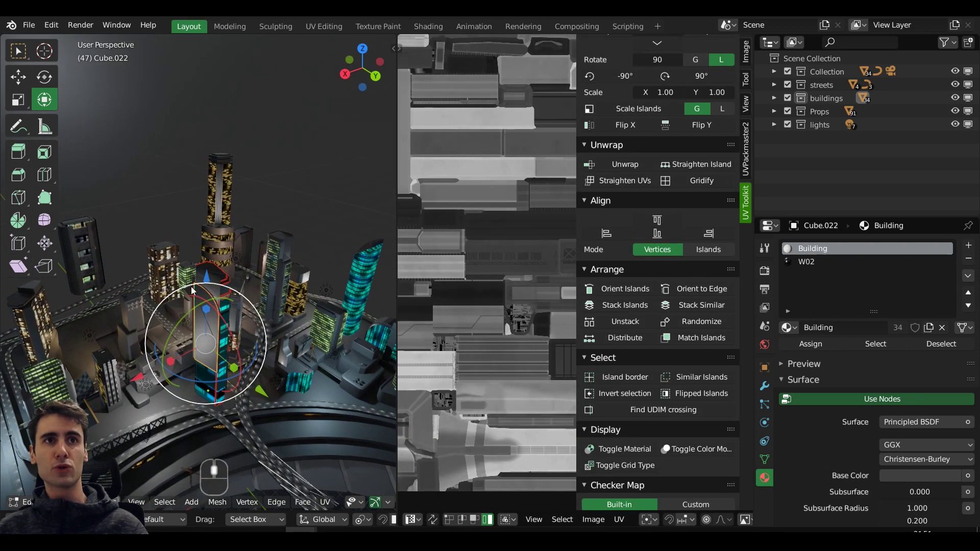
{"action": "scroll", "coordinate": [192, 291], "scroll_direction": "up", "scroll_amount": 3}
{"action": "key", "text": "a"}
{"action": "scroll", "coordinate": [519, 242], "scroll_direction": "down", "scroll_amount": 3}
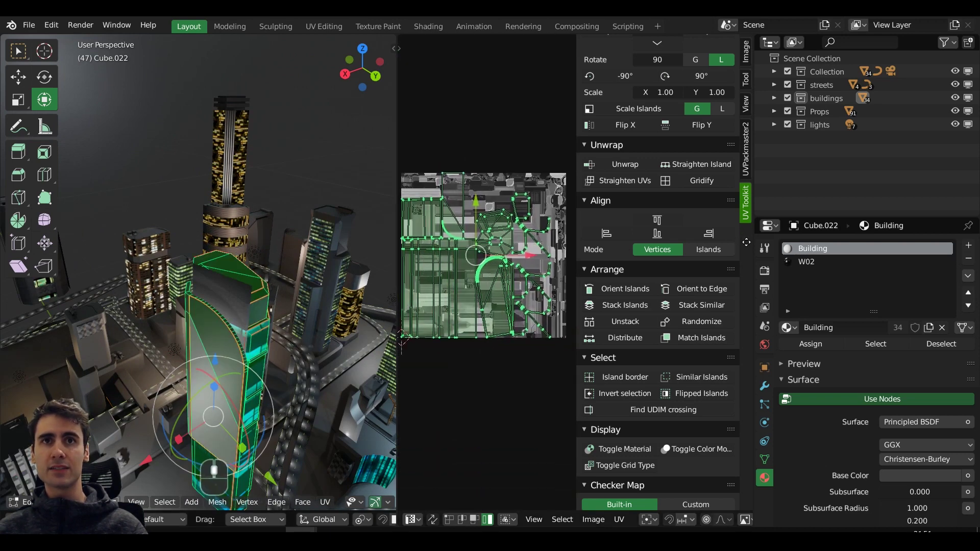
- Clear the UV selection and select only the three large facade islands along the texture's left side
{"action": "scroll", "coordinate": [403, 245], "scroll_direction": "up", "scroll_amount": 3}
{"action": "key", "text": "alt+a"}
{"action": "left_click", "coordinate": [434, 201]}
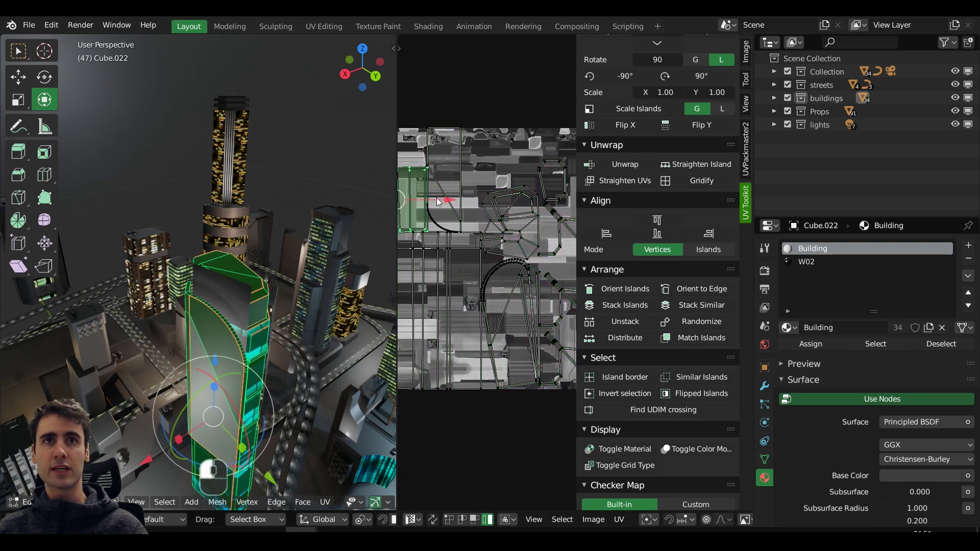
{"action": "middle_click_drag", "start_coordinate": [438, 202], "coordinate": [506, 199]}
{"action": "left_click", "coordinate": [508, 209], "text": "shift"}
{"action": "left_click", "coordinate": [501, 270], "text": "shift"}
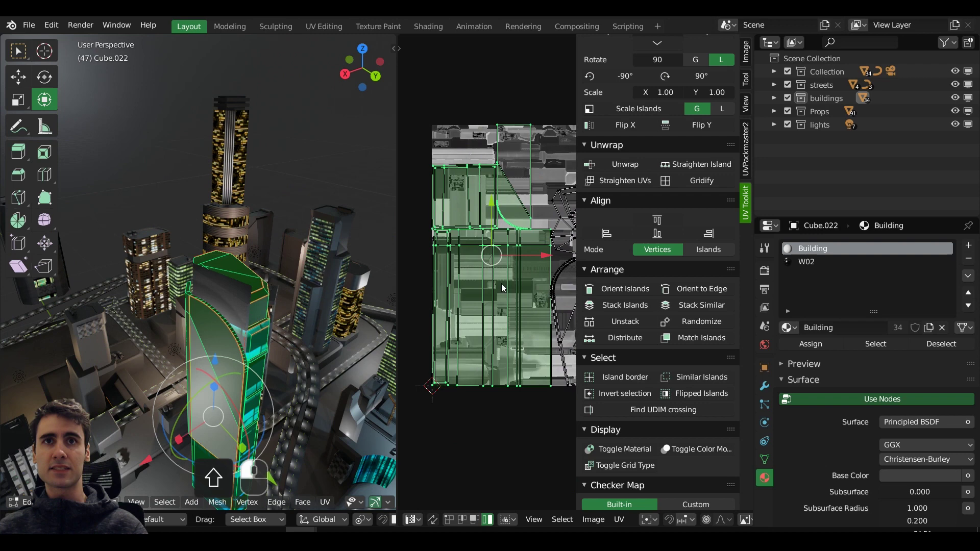
- Try to align the selected UVs to the top and to the left in Vertices mode
{"action": "left_click", "coordinate": [657, 220]}
{"action": "middle_click_drag", "start_coordinate": [515, 158], "coordinate": [512, 187]}
{"action": "left_click", "coordinate": [608, 234]}
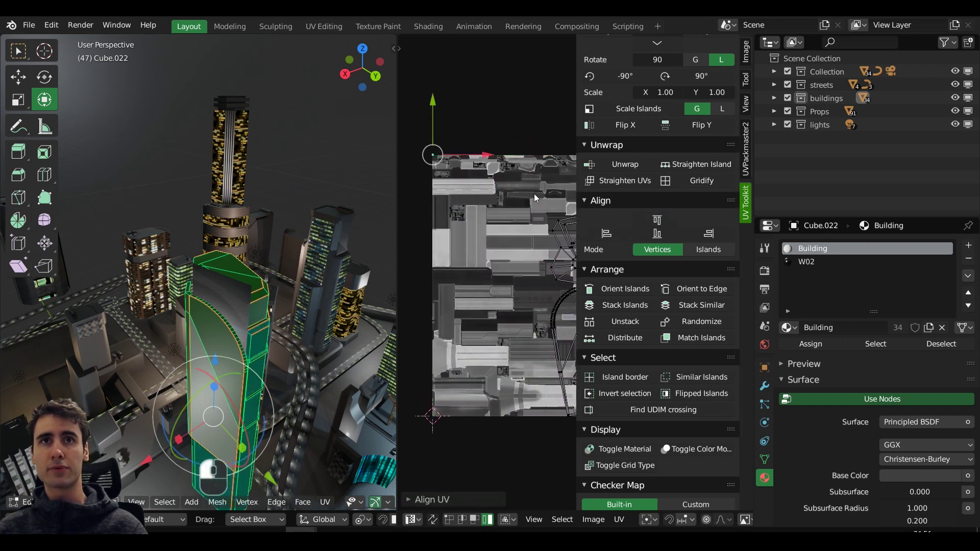
{"action": "key", "text": "ctrl+z"}
- Set the UV Toolkit's align mode to Islands and align the selected islands to the top and left
{"action": "middle_click_drag", "start_coordinate": [522, 207], "coordinate": [496, 191]}
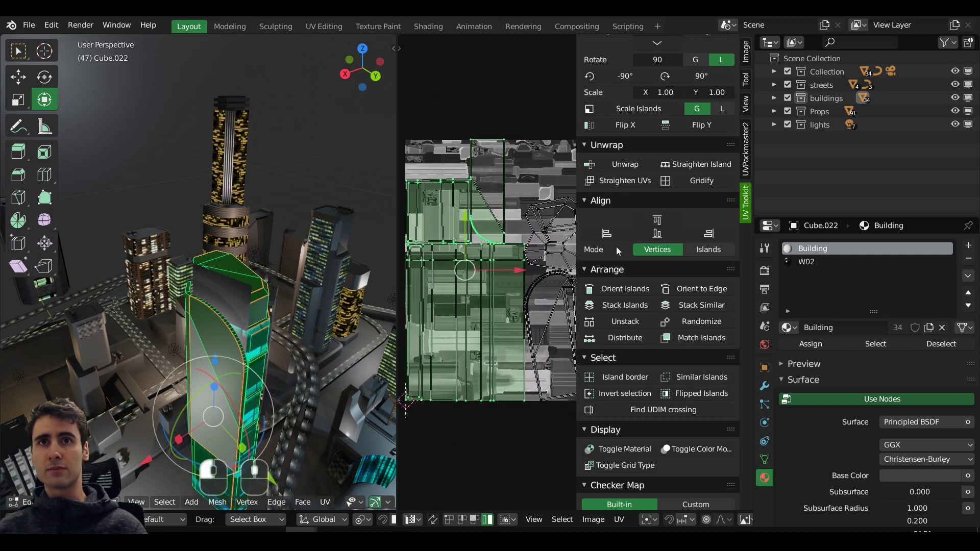
{"action": "left_click", "coordinate": [707, 249]}
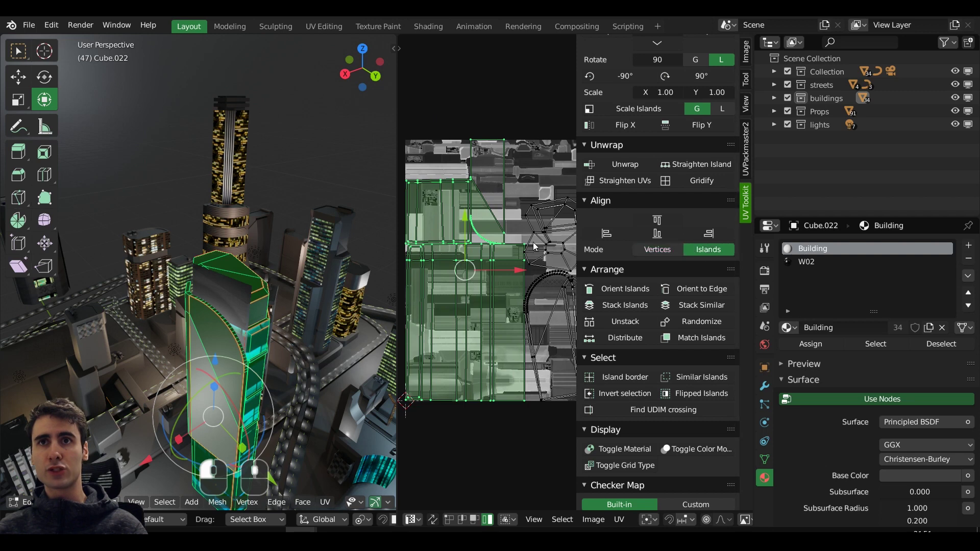
{"action": "left_click", "coordinate": [658, 219]}
{"action": "left_click", "coordinate": [647, 232]}
{"action": "left_click", "coordinate": [606, 233]}
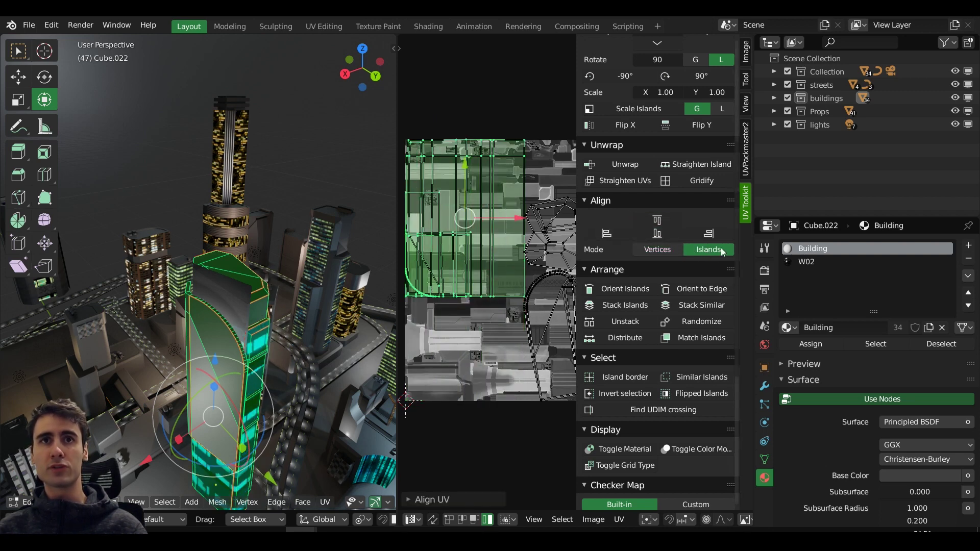
- Move the aligned UV islands slightly up and left so they overhang the texture's upper-left corner
{"action": "middle_click_drag", "start_coordinate": [459, 230], "coordinate": [494, 240]}
{"action": "key", "text": "g"}
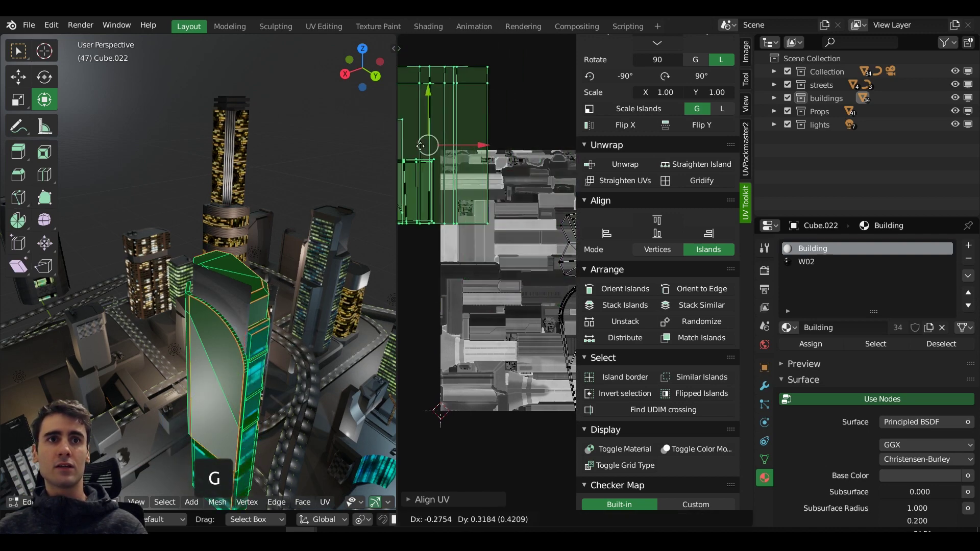
{"action": "left_click", "coordinate": [457, 164]}
{"action": "middle_click_drag", "start_coordinate": [286, 245], "coordinate": [255, 296]}
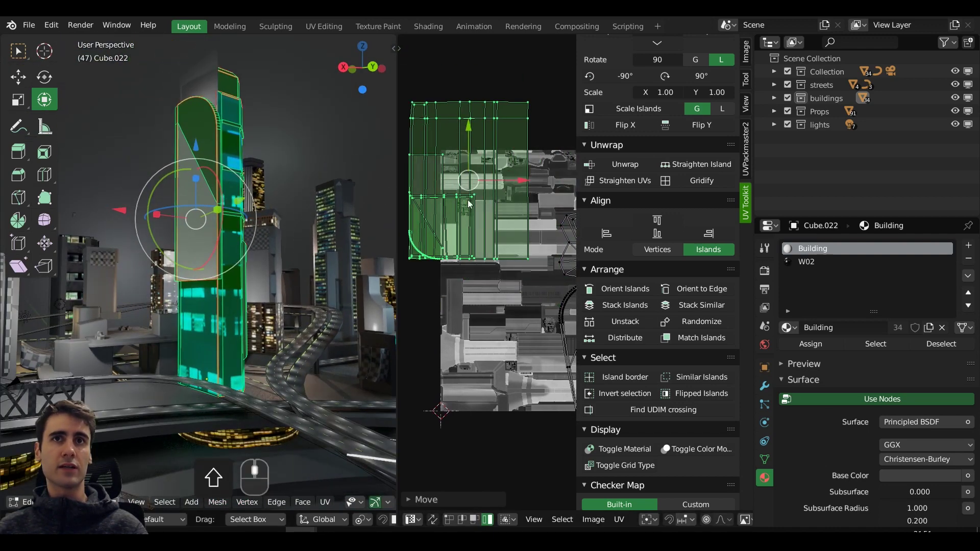
{"action": "middle_click_drag", "start_coordinate": [447, 166], "coordinate": [463, 181]}
{"action": "key", "text": "g"}
{"action": "left_click", "coordinate": [473, 211]}
{"action": "scroll", "coordinate": [490, 245], "scroll_direction": "down", "scroll_amount": 2}
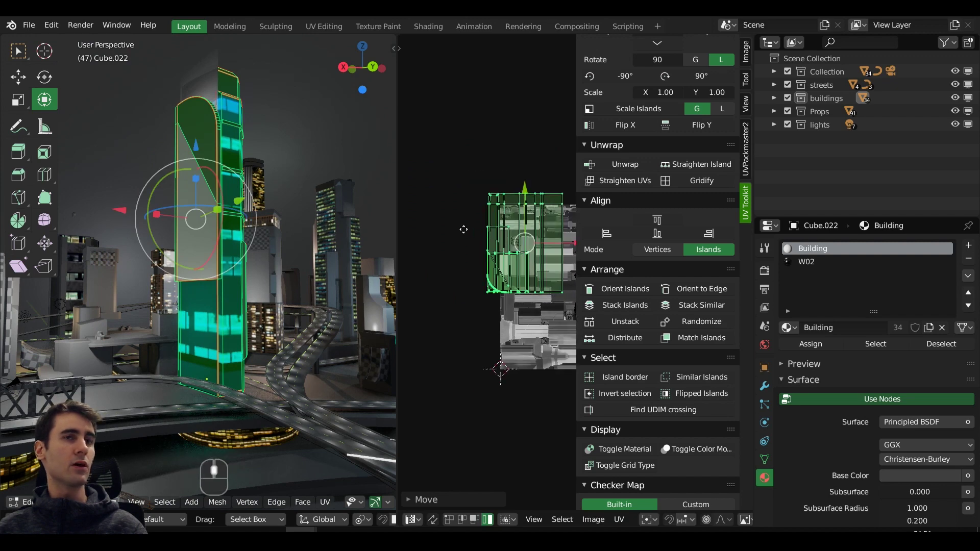
{"action": "scroll", "coordinate": [490, 245], "scroll_direction": "up", "scroll_amount": 1}
{"action": "key", "text": "g"}
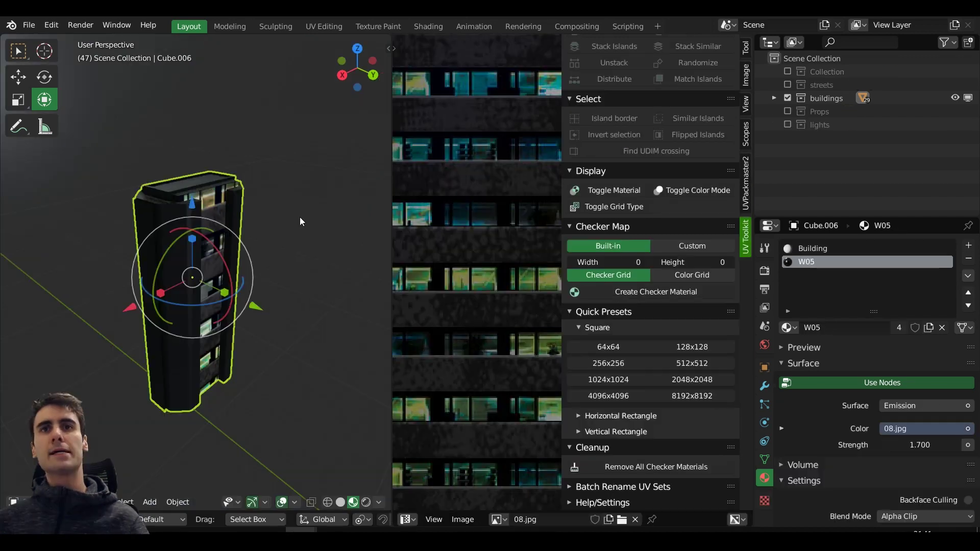
- Expand the UV Toolkit's Help/Settings section and open the add-on's online documentation
{"action": "left_click", "coordinate": [641, 501]}
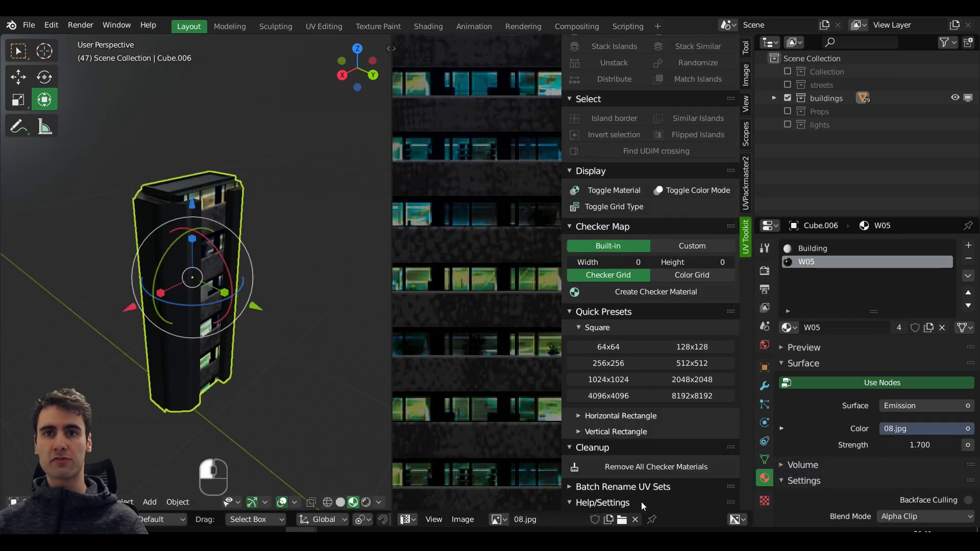
{"action": "scroll", "coordinate": [638, 308], "scroll_direction": "down", "scroll_amount": 3}
{"action": "middle_click_drag", "start_coordinate": [306, 276], "coordinate": [284, 273]}
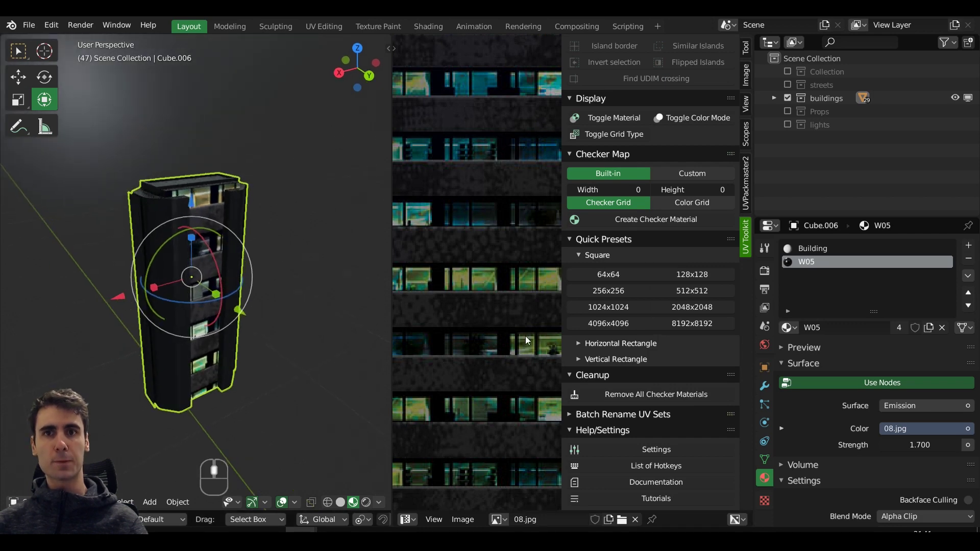
{"action": "left_click", "coordinate": [660, 489]}
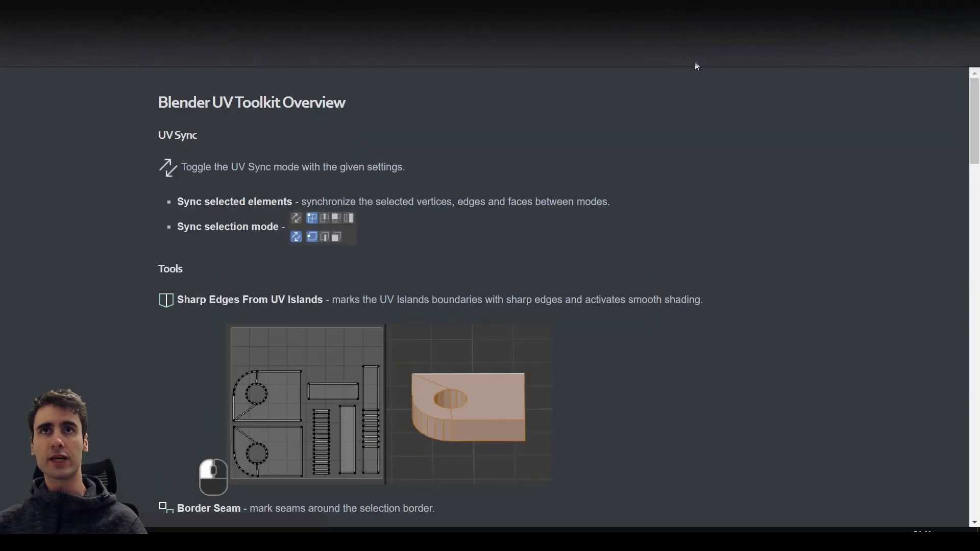
- Read through the Blender UV Toolkit Overview, examining the sync, seam, unwrap, align and arrange tool demonstrations
{"action": "scroll", "coordinate": [669, 211], "scroll_direction": "down", "scroll_amount": 5}
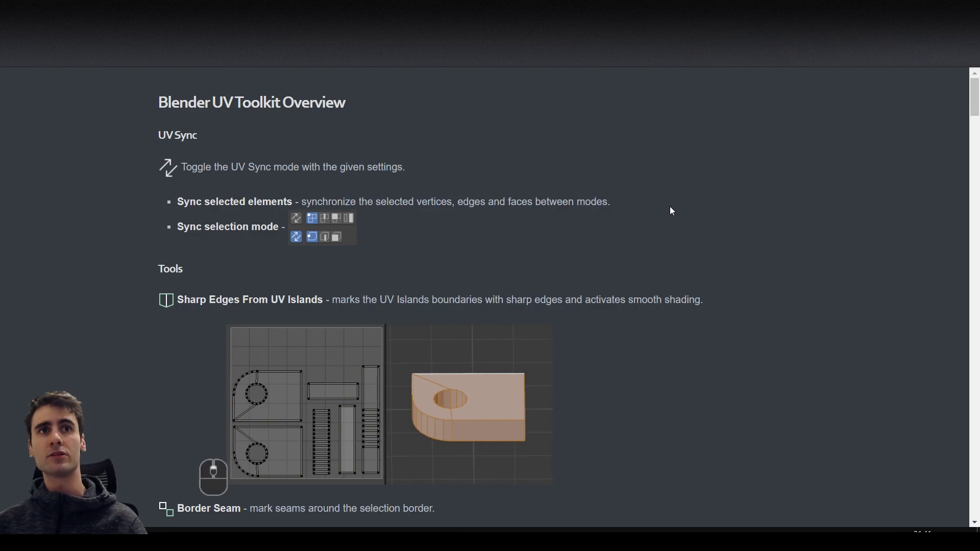
{"action": "scroll", "coordinate": [643, 221], "scroll_direction": "up", "scroll_amount": 4}
{"action": "scroll", "coordinate": [645, 218], "scroll_direction": "down", "scroll_amount": 9}
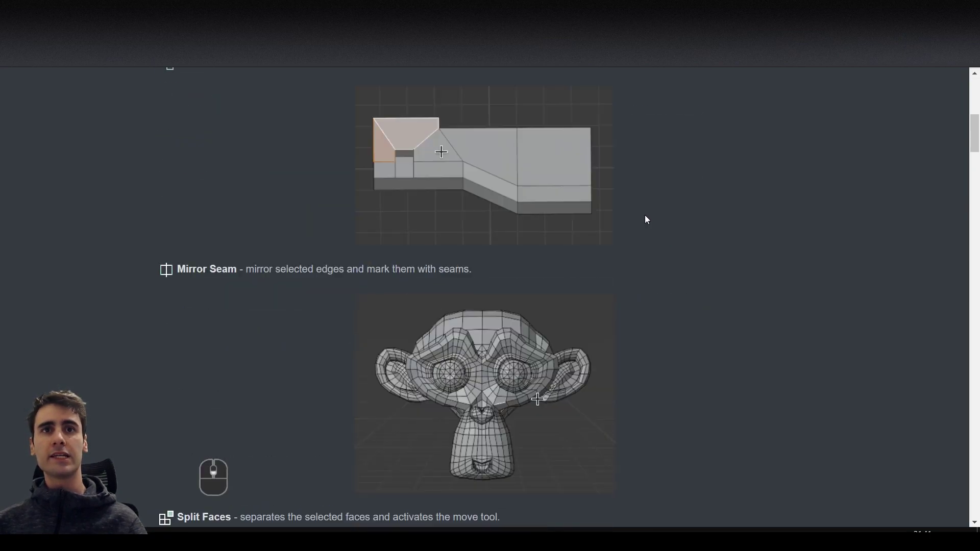
{"action": "scroll", "coordinate": [648, 220], "scroll_direction": "down", "scroll_amount": 6}
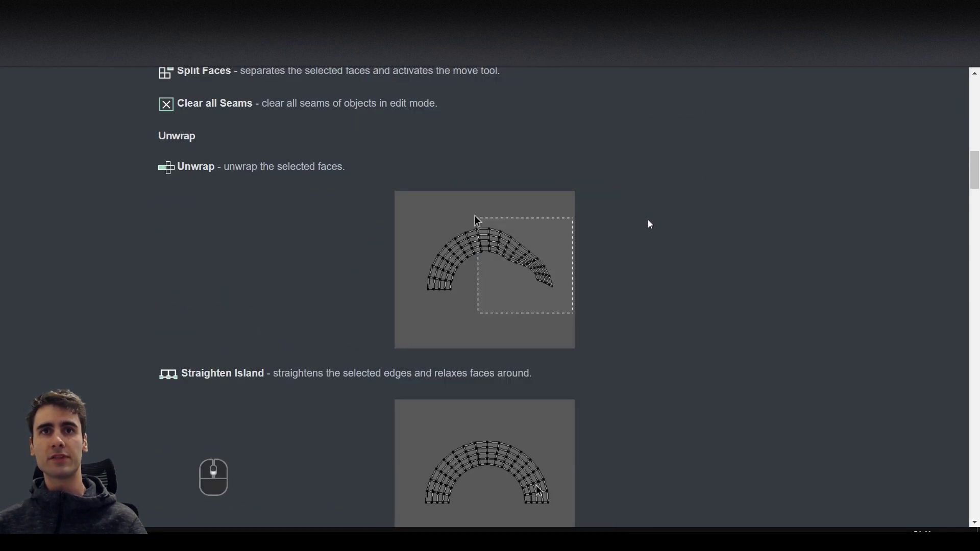
{"action": "scroll", "coordinate": [648, 221], "scroll_direction": "down", "scroll_amount": 5}
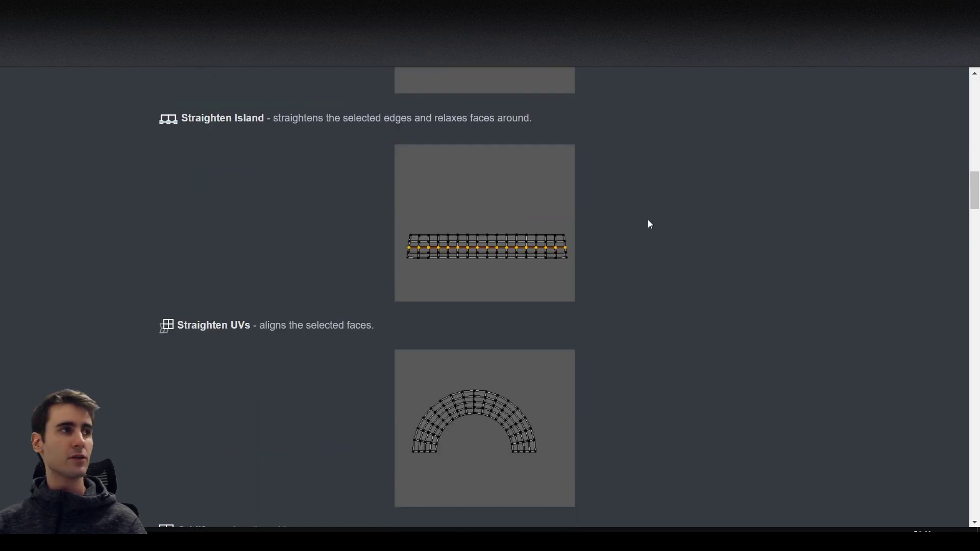
{"action": "scroll", "coordinate": [650, 225], "scroll_direction": "down", "scroll_amount": 4}
{"action": "scroll", "coordinate": [650, 225], "scroll_direction": "down", "scroll_amount": 4}
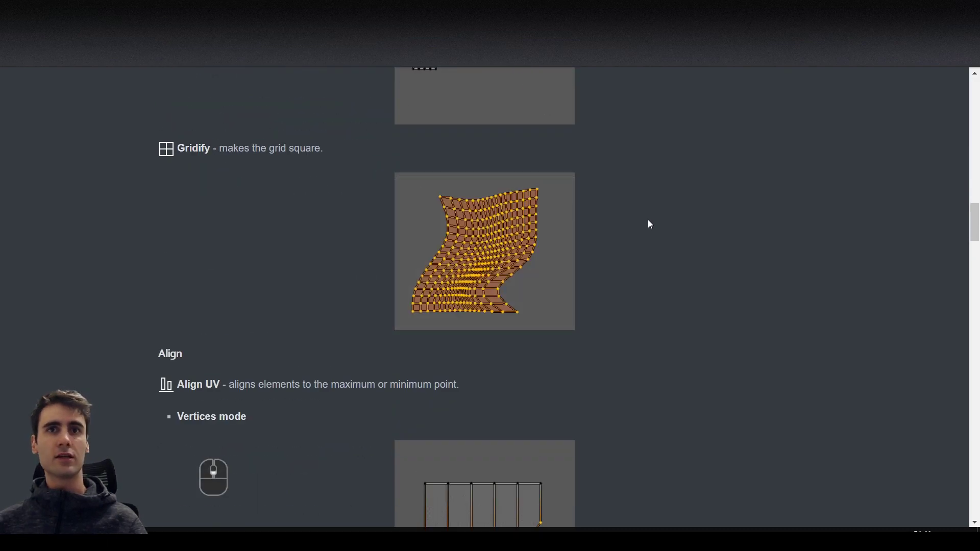
{"action": "scroll", "coordinate": [648, 221], "scroll_direction": "down", "scroll_amount": 5}
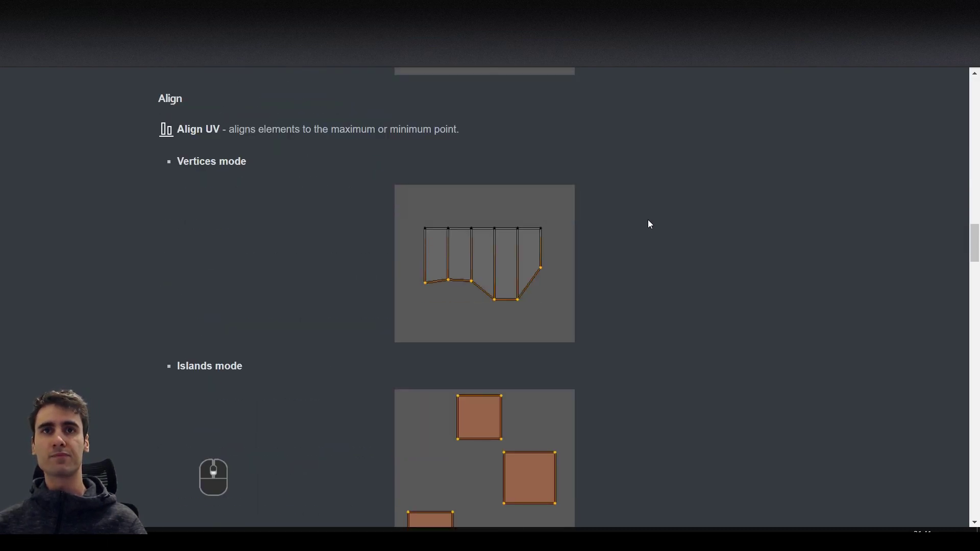
{"action": "scroll", "coordinate": [649, 225], "scroll_direction": "down", "scroll_amount": 6}
{"action": "scroll", "coordinate": [650, 224], "scroll_direction": "down", "scroll_amount": 3}
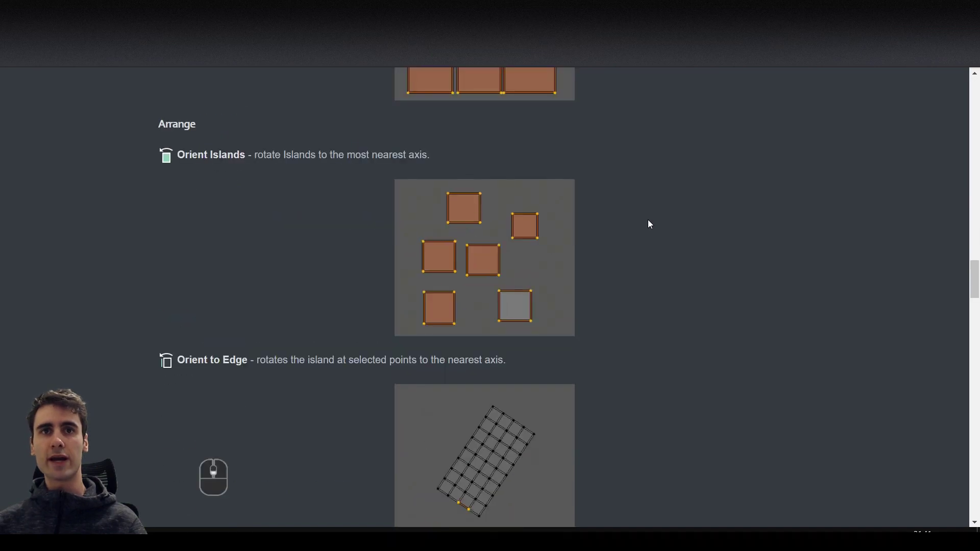
{"action": "scroll", "coordinate": [650, 225], "scroll_direction": "down", "scroll_amount": 1}
{"action": "scroll", "coordinate": [650, 224], "scroll_direction": "down", "scroll_amount": 7}
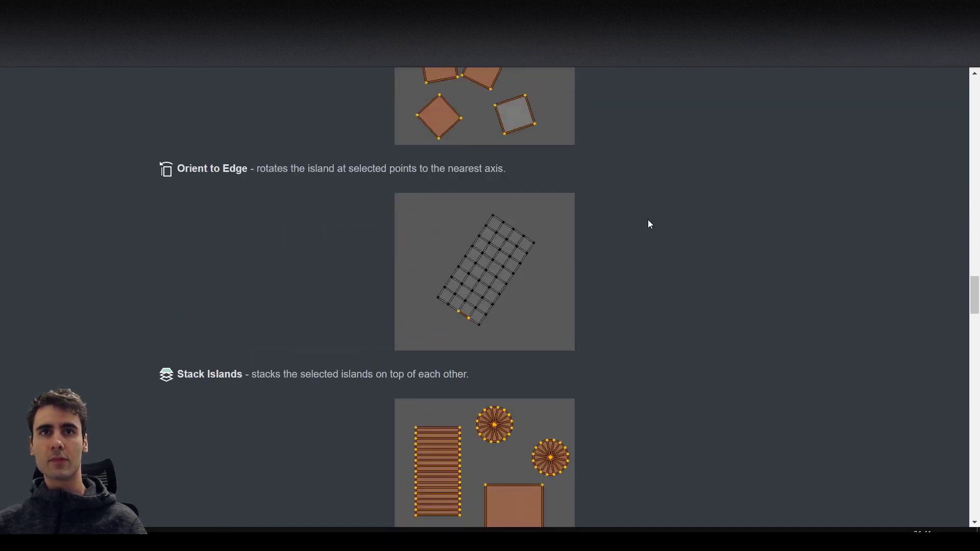
{"action": "scroll", "coordinate": [650, 225], "scroll_direction": "down", "scroll_amount": 4}
{"action": "scroll", "coordinate": [650, 224], "scroll_direction": "down", "scroll_amount": 3}
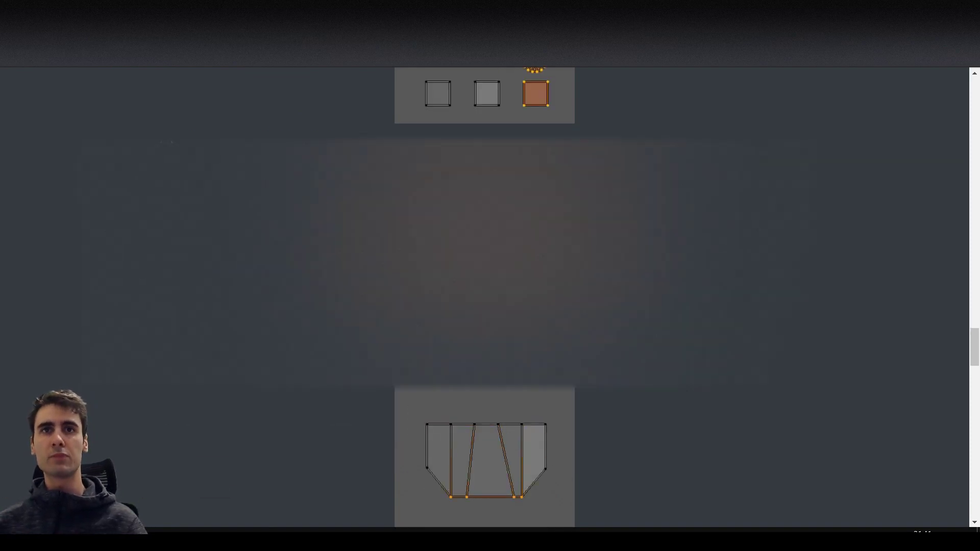
- Switch back to Blender, open the UV Toolkit add-on's preferences and show its keymap
{"action": "key", "text": "alt+Tab"}
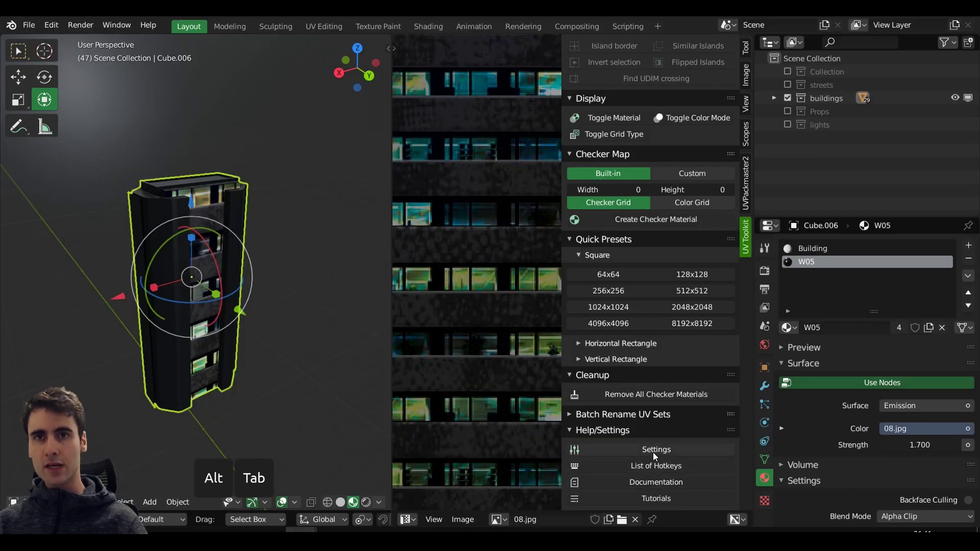
{"action": "left_click", "coordinate": [713, 451]}
{"action": "left_click_drag", "start_coordinate": [645, 169], "coordinate": [516, 96]}
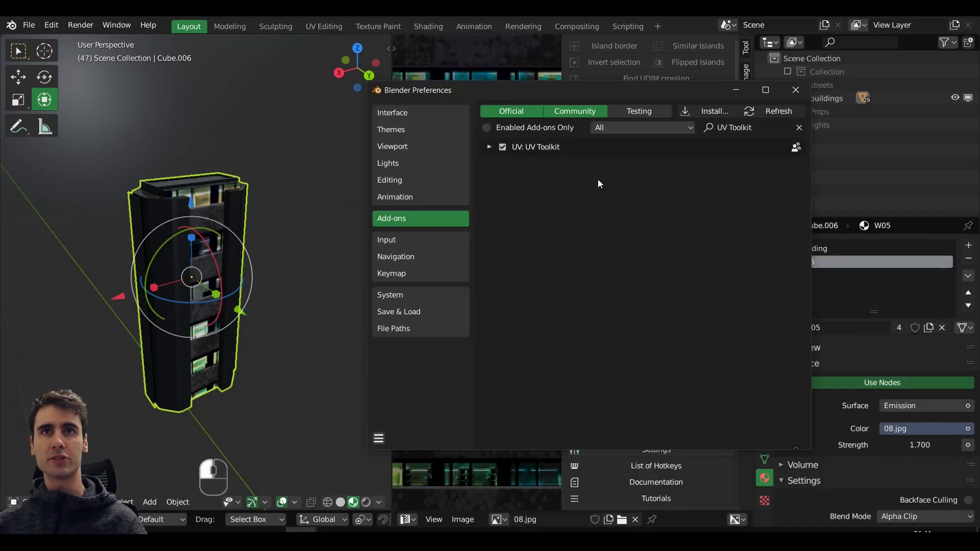
{"action": "left_click", "coordinate": [489, 147]}
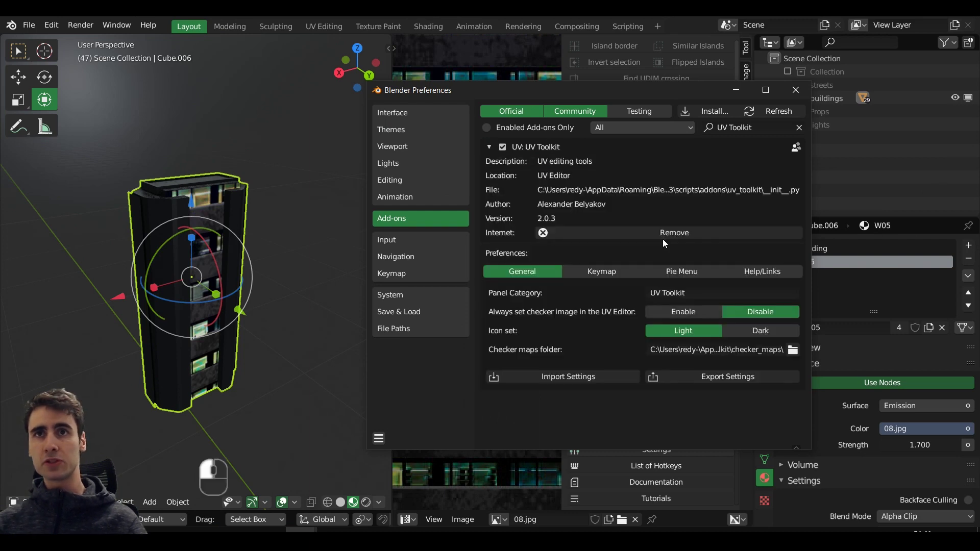
{"action": "left_click", "coordinate": [606, 271]}
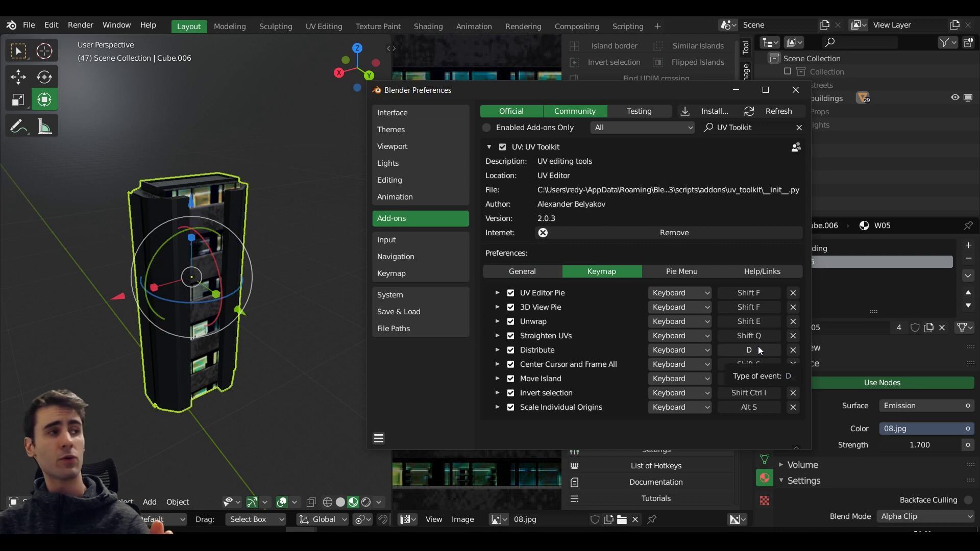
- In the UV Toolkit's pie menu preferences, set the 3D View pie's Bottom slot to Custom operator and open its operator entry
{"action": "left_click", "coordinate": [677, 275]}
{"action": "scroll", "coordinate": [662, 334], "scroll_direction": "down", "scroll_amount": 1}
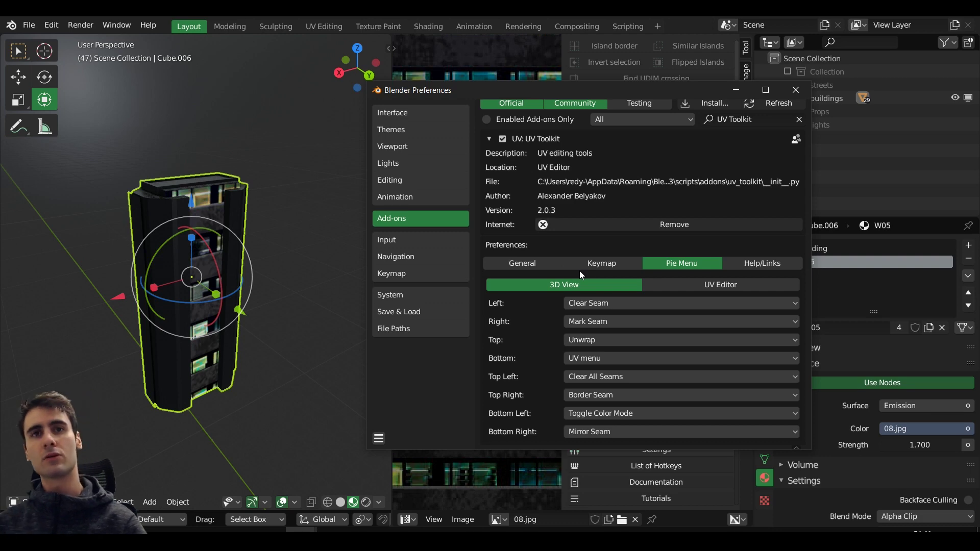
{"action": "left_click", "coordinate": [608, 359]}
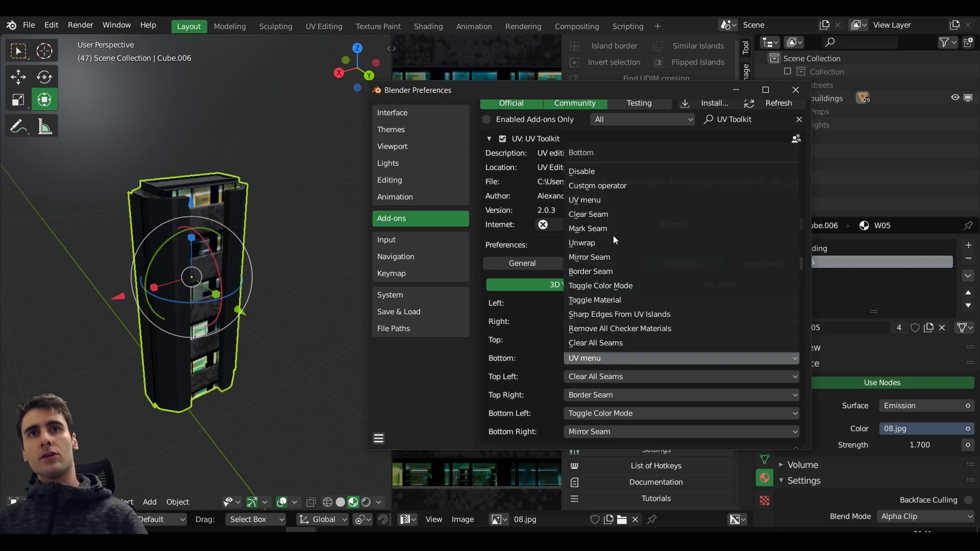
{"action": "left_click", "coordinate": [636, 185]}
{"action": "left_click", "coordinate": [588, 376]}
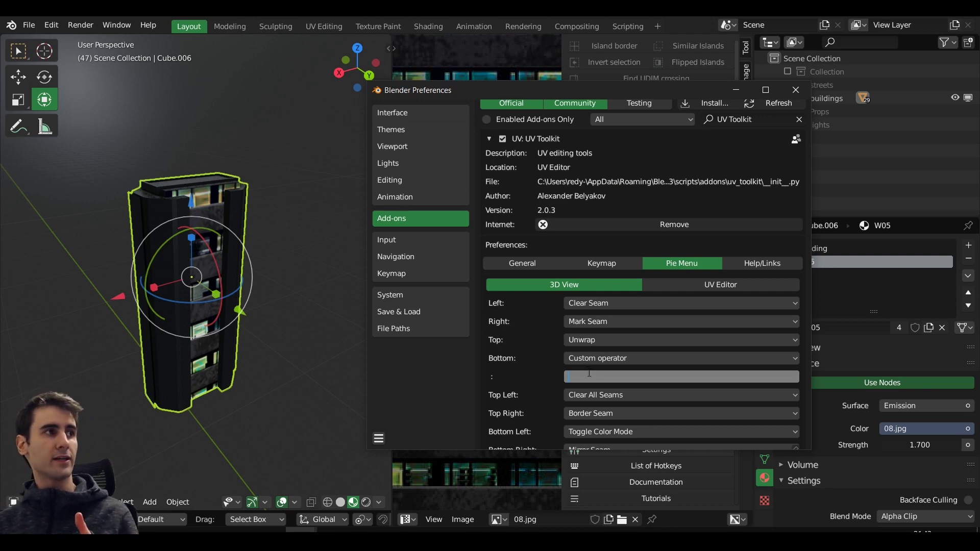
{"action": "left_click", "coordinate": [544, 358]}
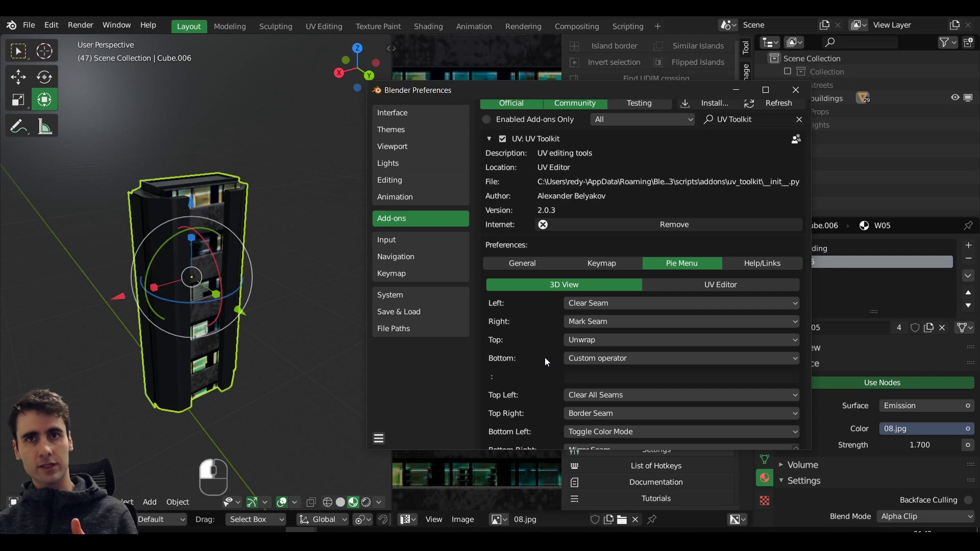
{"action": "left_click", "coordinate": [591, 376]}
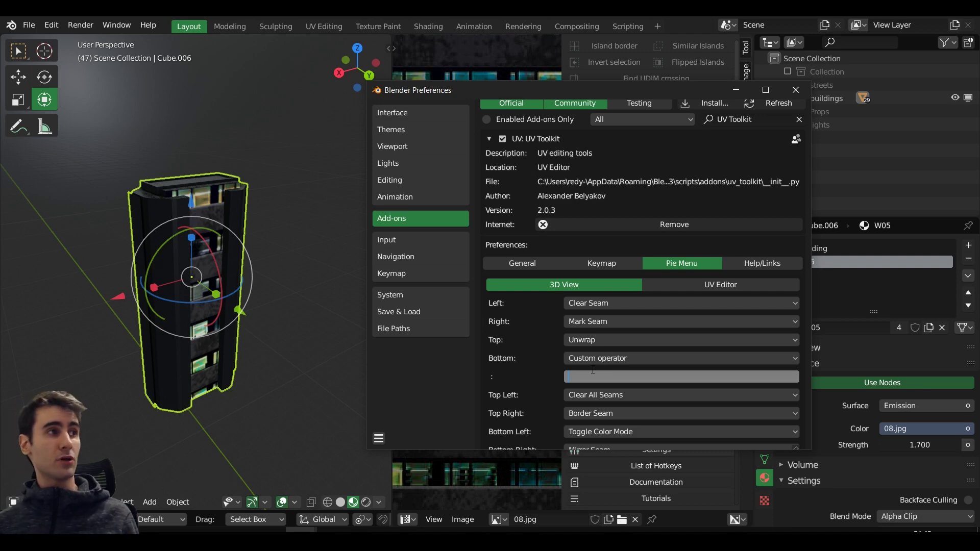
{"action": "left_click", "coordinate": [608, 383]}
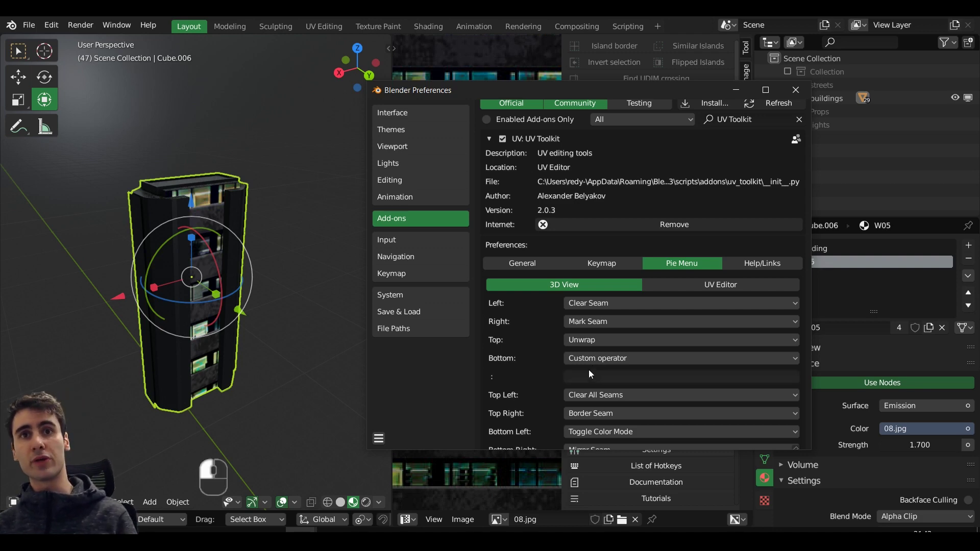
- Set the Bottom slot of the 3D View pie back to UV menu
{"action": "left_click", "coordinate": [623, 359]}
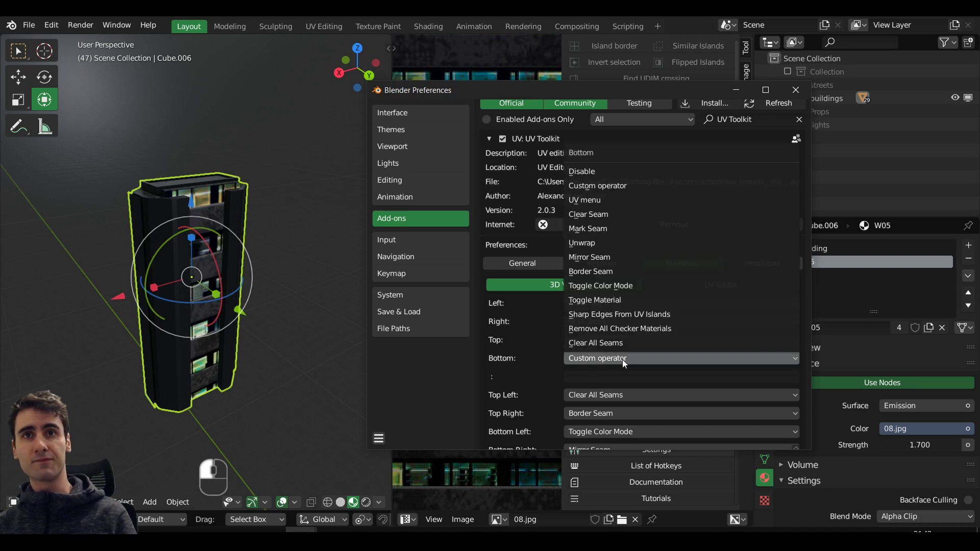
{"action": "left_click", "coordinate": [617, 201]}
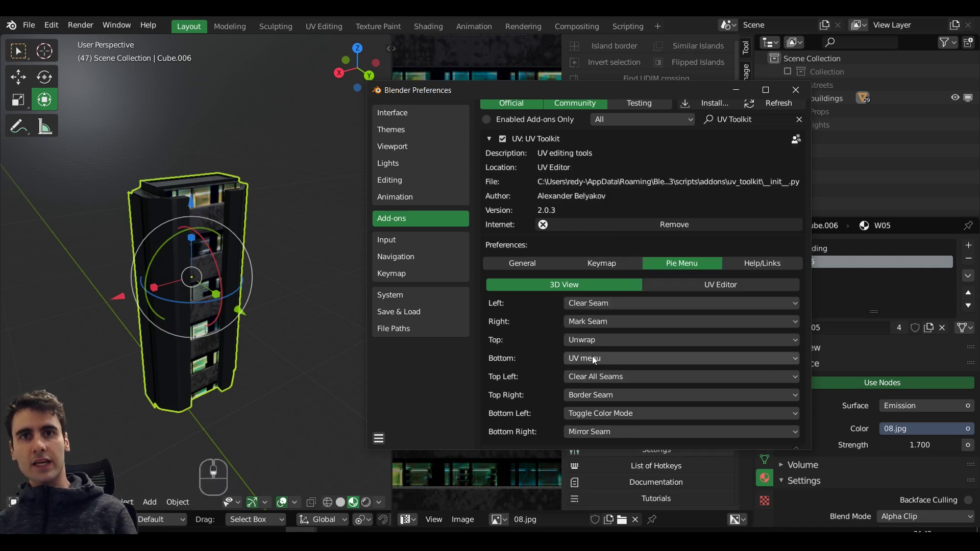
- Review the add-on's Help/Links, Keymap and General preferences
{"action": "left_click", "coordinate": [770, 263]}
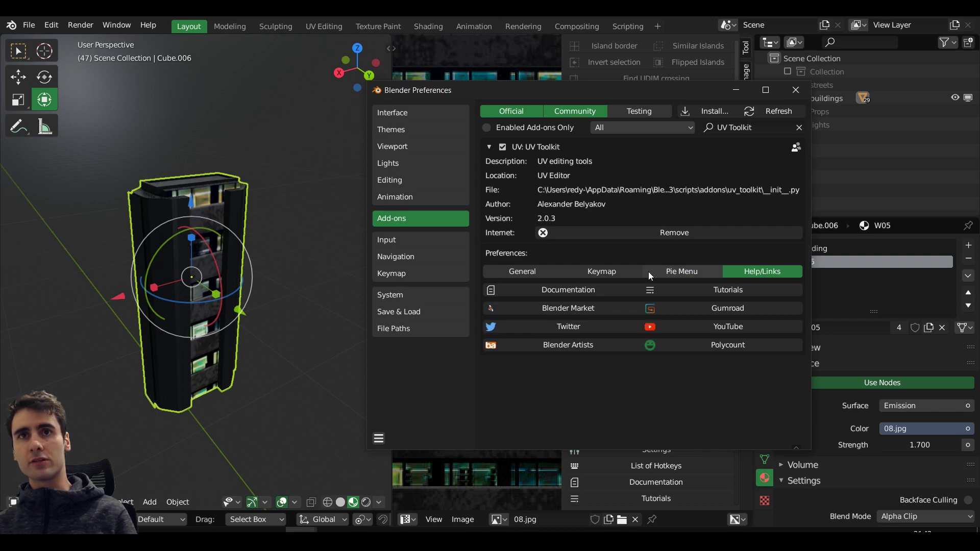
{"action": "left_click", "coordinate": [614, 271]}
{"action": "left_click", "coordinate": [534, 273]}
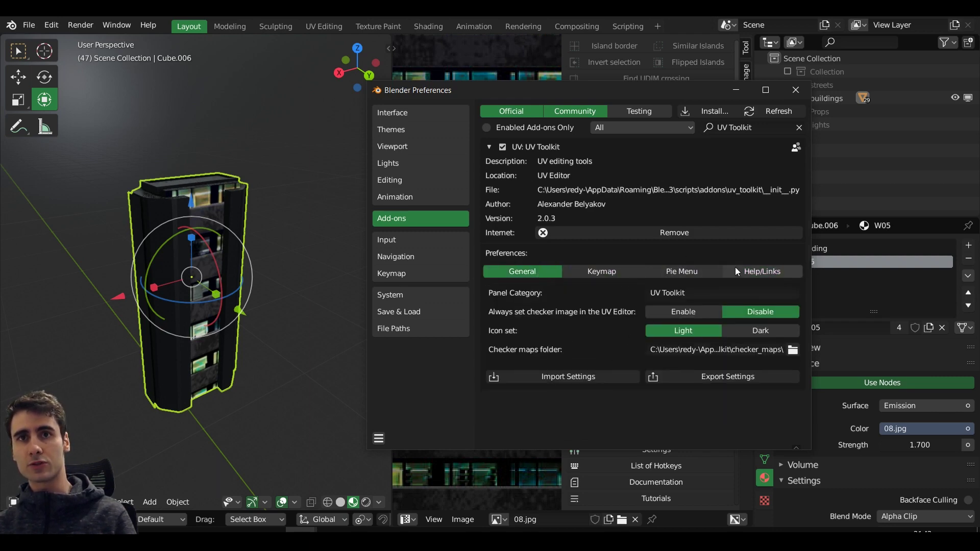
- Try the Dark icon set for the UV Toolkit and return to the Light set
{"action": "left_click", "coordinate": [748, 330]}
{"action": "left_click", "coordinate": [692, 329]}
{"action": "left_click", "coordinate": [740, 332]}
{"action": "left_click", "coordinate": [685, 332]}
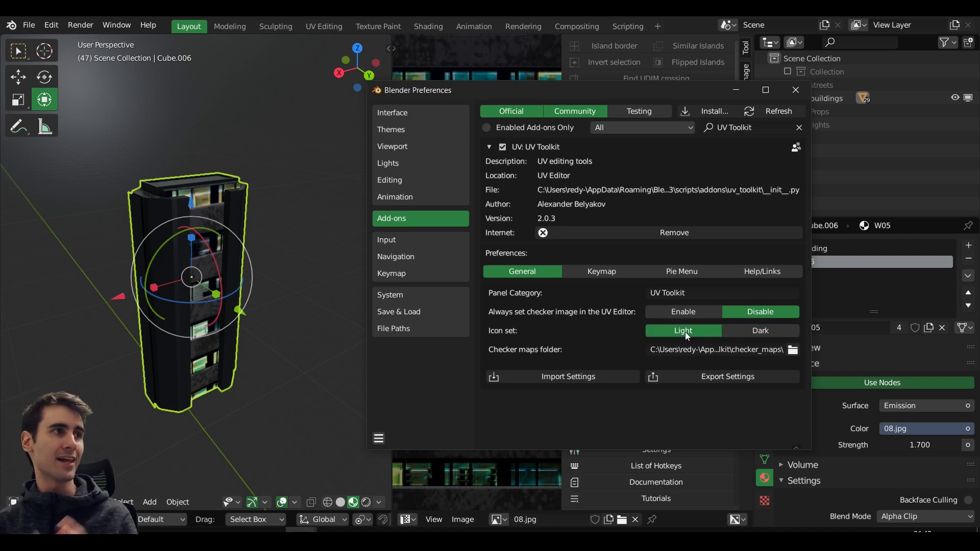
- Save the preferences and close the preferences window
{"action": "left_click", "coordinate": [380, 439]}
{"action": "left_click", "coordinate": [424, 408]}
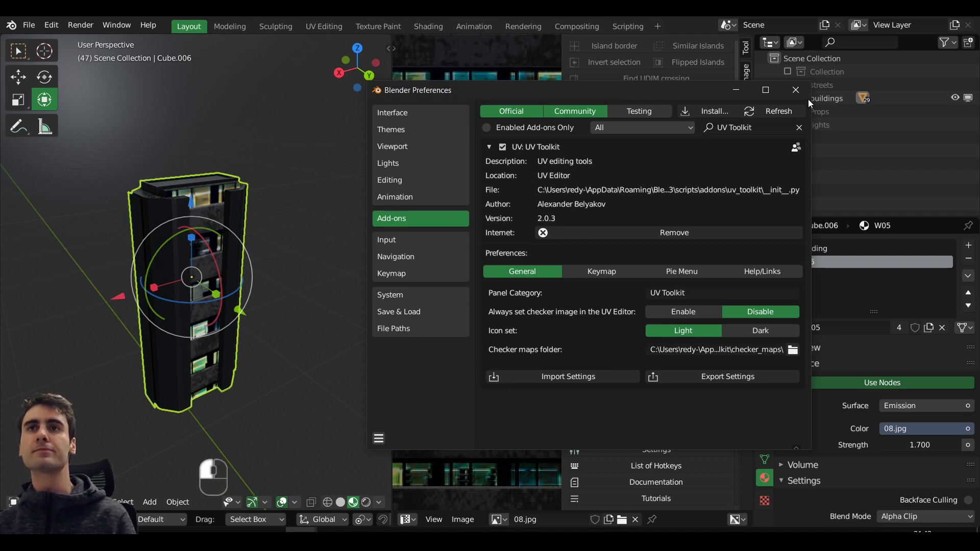
{"action": "left_click", "coordinate": [796, 90]}
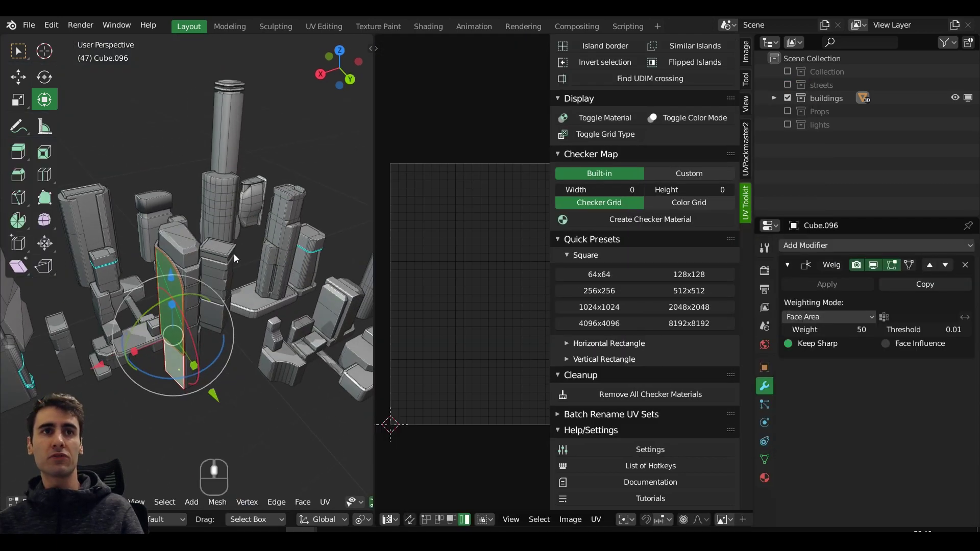
- Run Mirror Seam from the UV Toolkit's 3D View pie on the selected curved building facade
{"action": "middle_click_drag", "start_coordinate": [234, 253], "coordinate": [241, 232]}
{"action": "scroll", "coordinate": [225, 238], "scroll_direction": "up", "scroll_amount": 5}
{"action": "key", "text": "shift+f"}
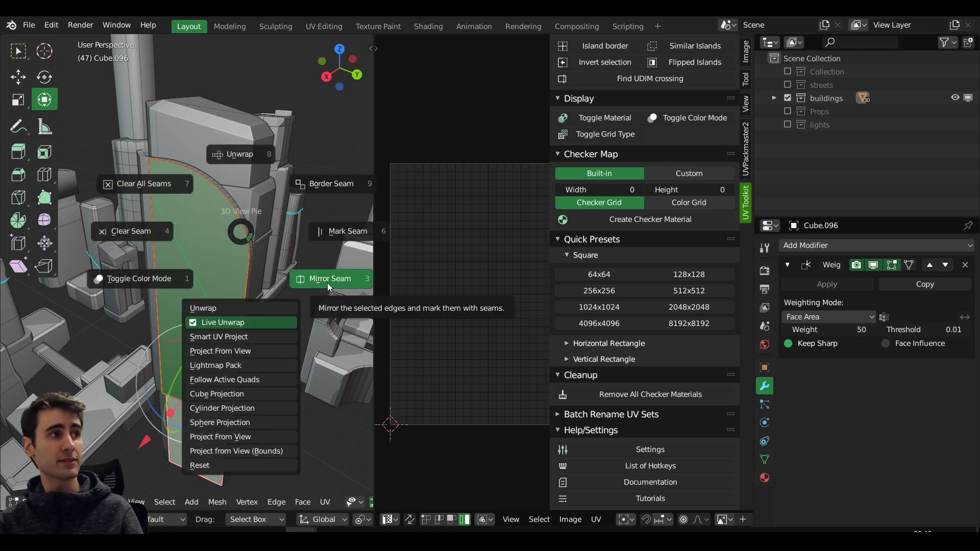
{"action": "left_click", "coordinate": [327, 283]}
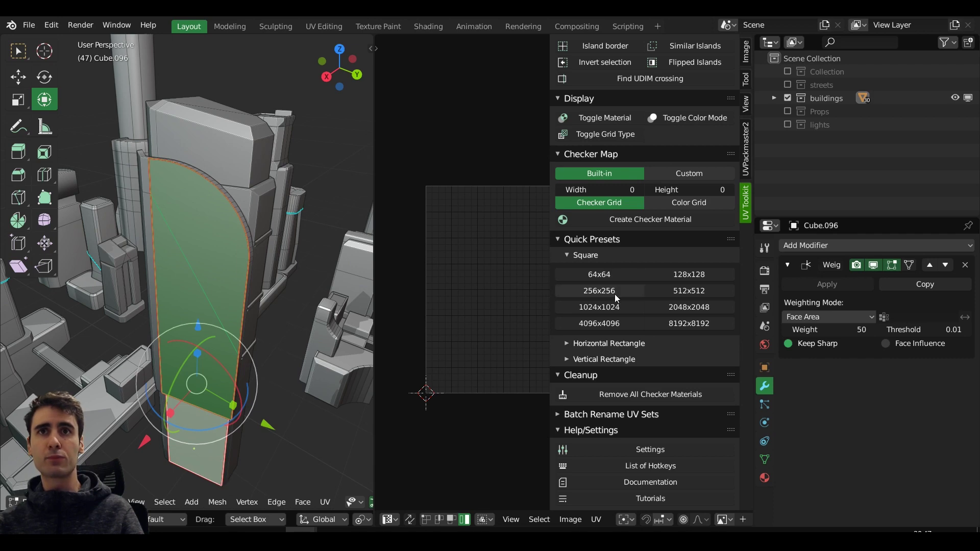
- Leave Edit Mode and apply a 2048x2048 built-in checker map to all selected buildings
{"action": "scroll", "coordinate": [258, 242], "scroll_direction": "down", "scroll_amount": 6}
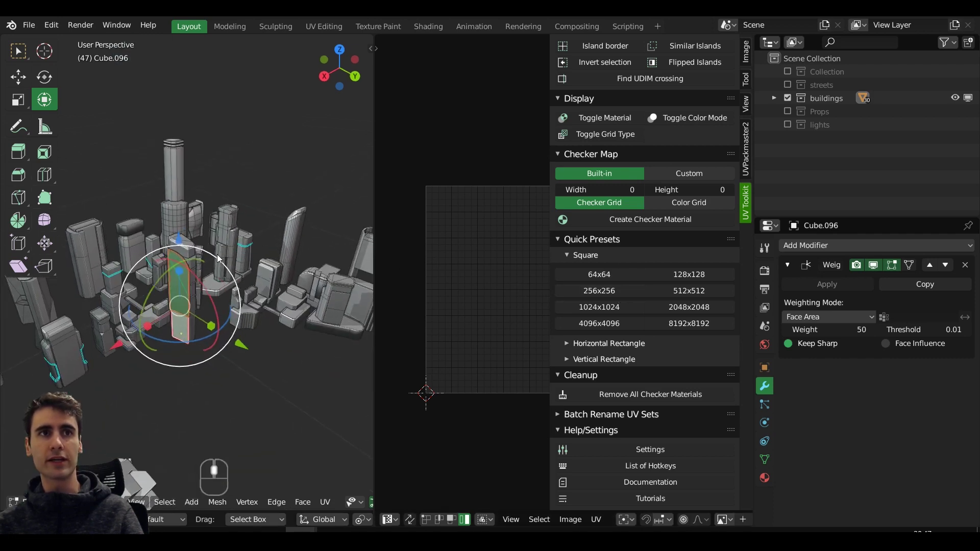
{"action": "key", "text": "Tab"}
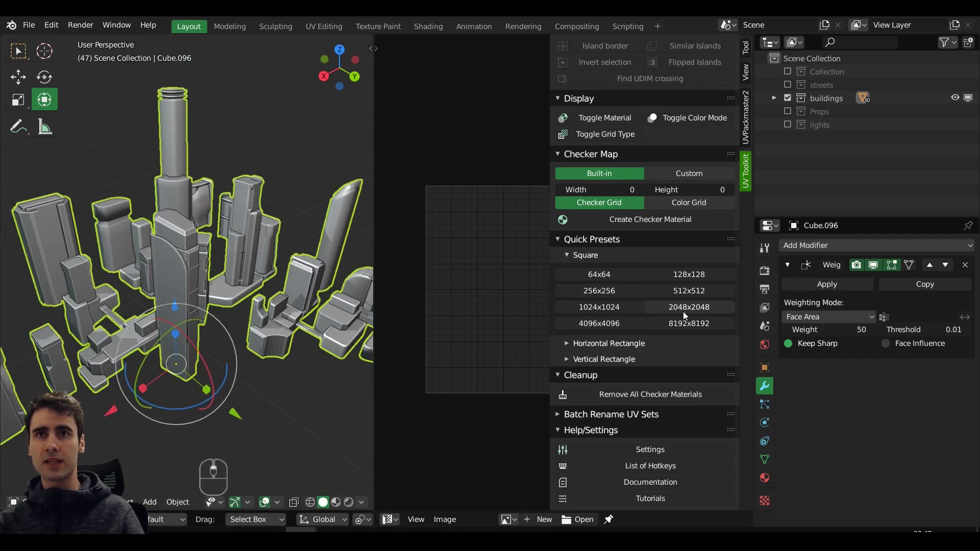
{"action": "left_click", "coordinate": [683, 314]}
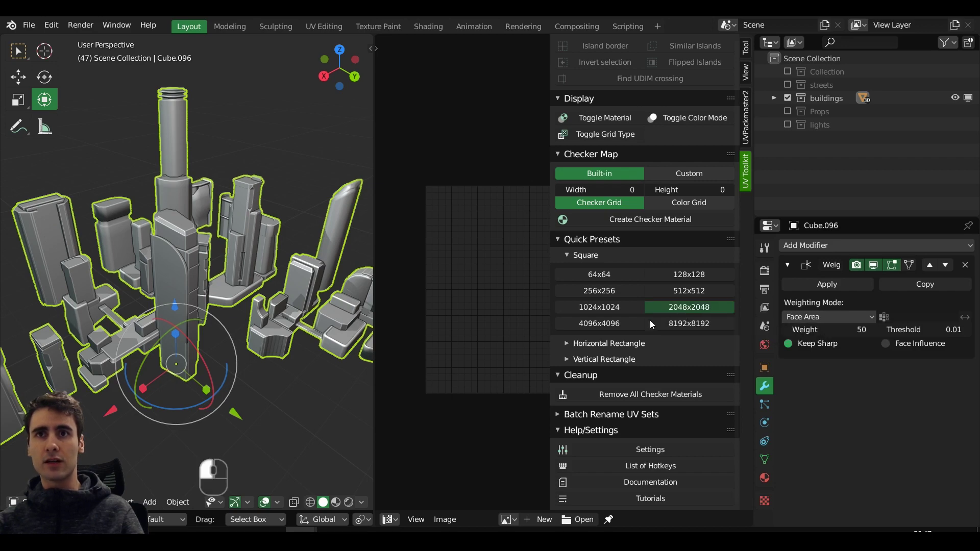
{"action": "mouse_move", "coordinate": [182, 271]}
{"action": "middle_mouse_down"}
{"action": "mouse_move", "coordinate": [235, 251]}
{"action": "mouse_move", "coordinate": [162, 274]}
{"action": "mouse_move", "coordinate": [92, 268]}
{"action": "mouse_move", "coordinate": [201, 246]}
{"action": "mouse_move", "coordinate": [256, 272]}
{"action": "mouse_move", "coordinate": [254, 283]}
{"action": "mouse_move", "coordinate": [216, 292]}
{"action": "mouse_move", "coordinate": [180, 285]}
{"action": "middle_mouse_up"}
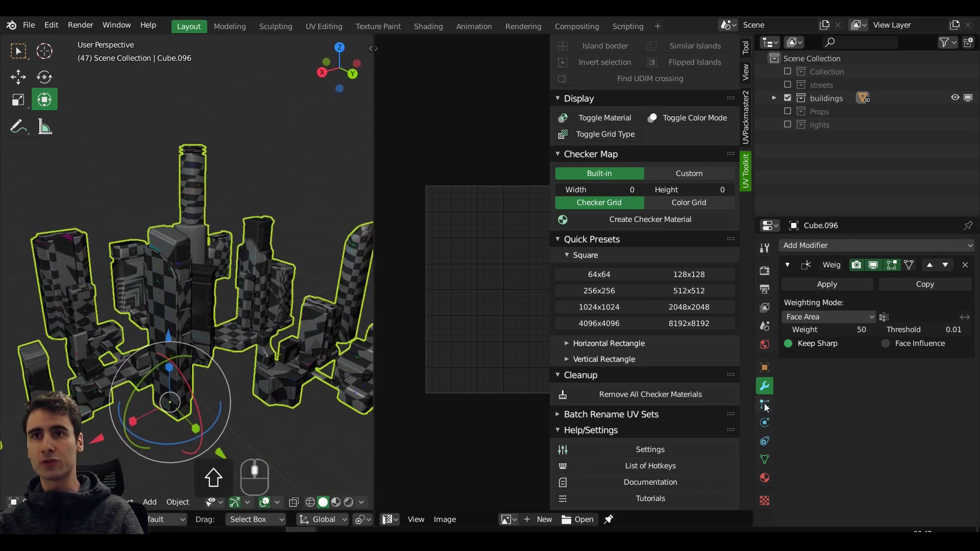
- Show the active building's material settings and enter Edit Mode on all selected buildings
{"action": "left_click", "coordinate": [764, 478]}
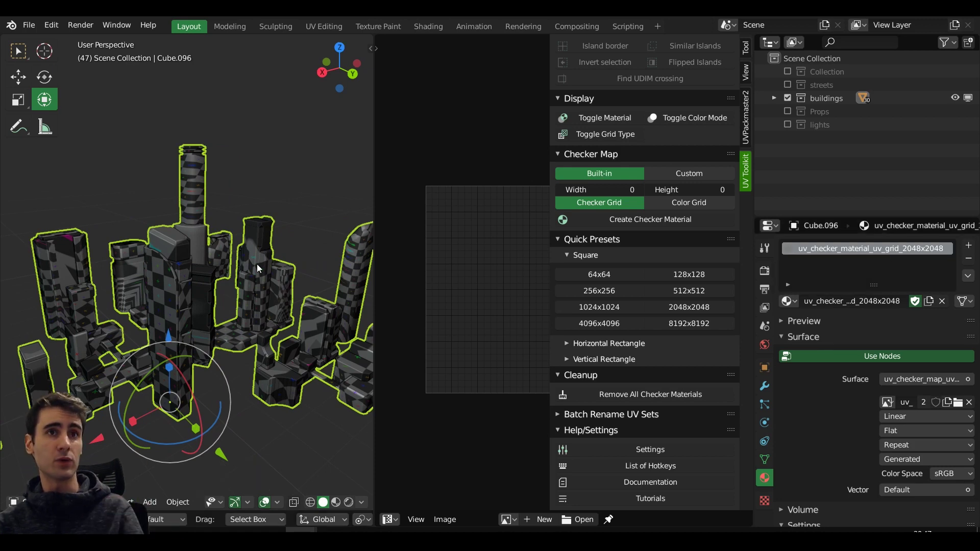
{"action": "scroll", "coordinate": [204, 283], "scroll_direction": "up", "scroll_amount": 4}
{"action": "key", "text": "Tab"}
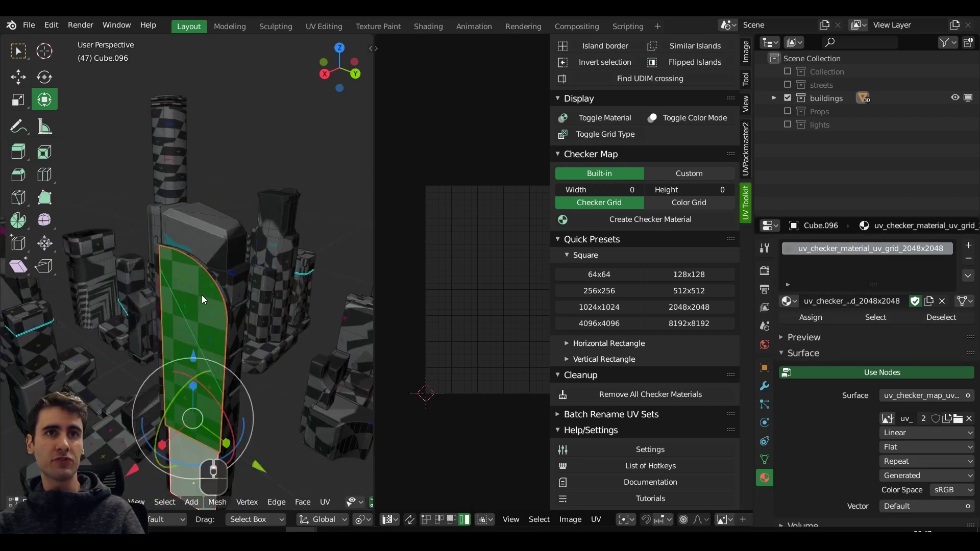
{"action": "middle_click_drag", "start_coordinate": [201, 295], "coordinate": [216, 248], "text": "shift"}
{"action": "middle_click_drag", "start_coordinate": [221, 373], "coordinate": [235, 350], "text": "shift"}
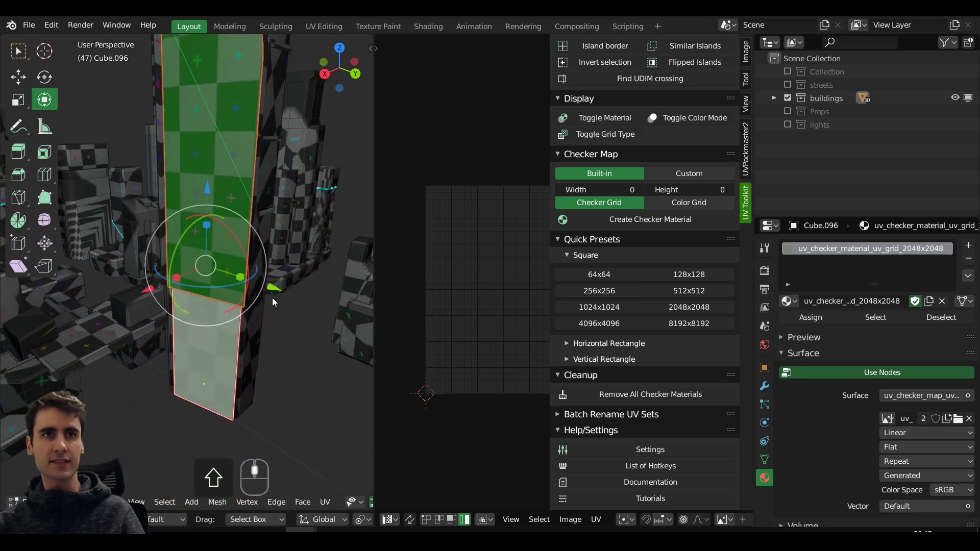
- Select the two roof faces of the central curved tower, Unwrap them from the UV Toolkit's 3D View pie, and clear the selection
{"action": "middle_click_drag", "start_coordinate": [231, 230], "coordinate": [207, 320]}
{"action": "left_click", "coordinate": [197, 292]}
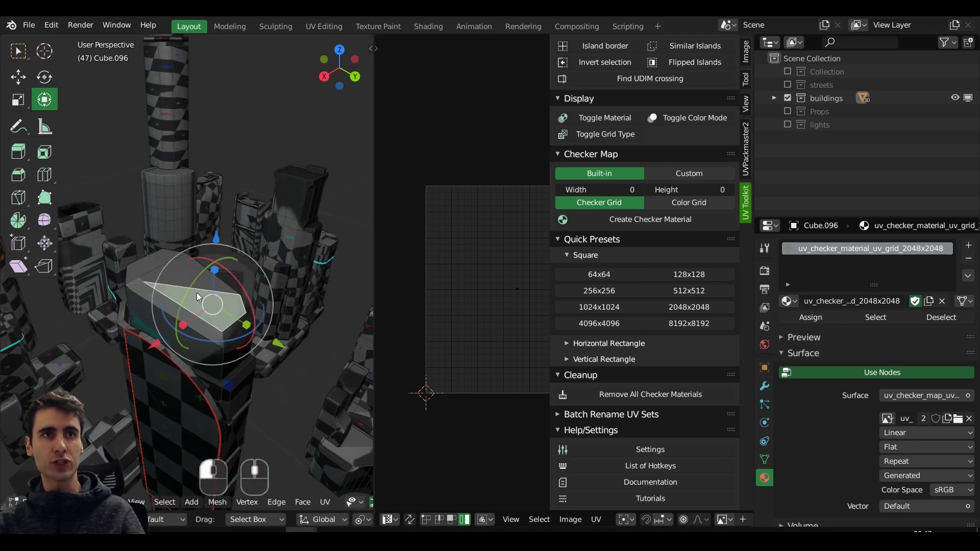
{"action": "left_click", "coordinate": [148, 262], "text": "shift"}
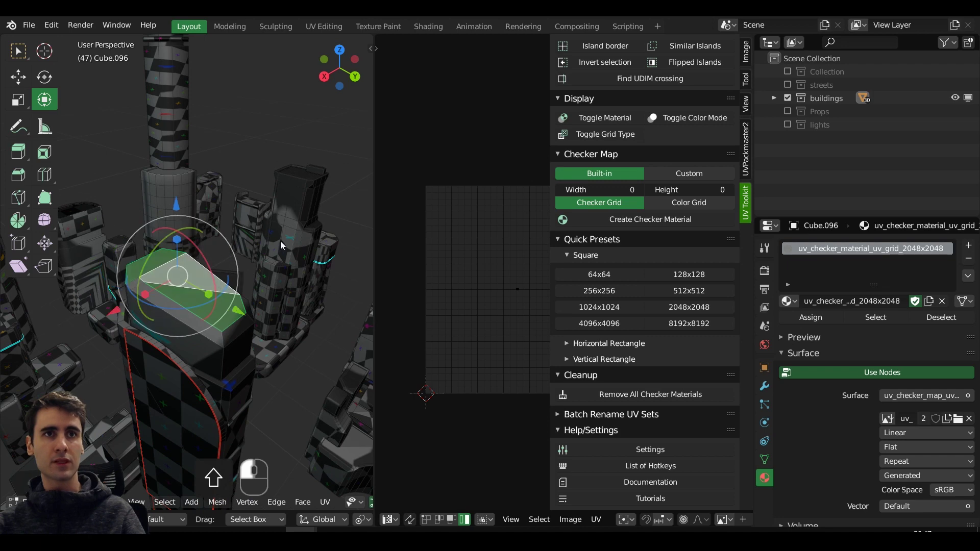
{"action": "key", "text": "shift+f"}
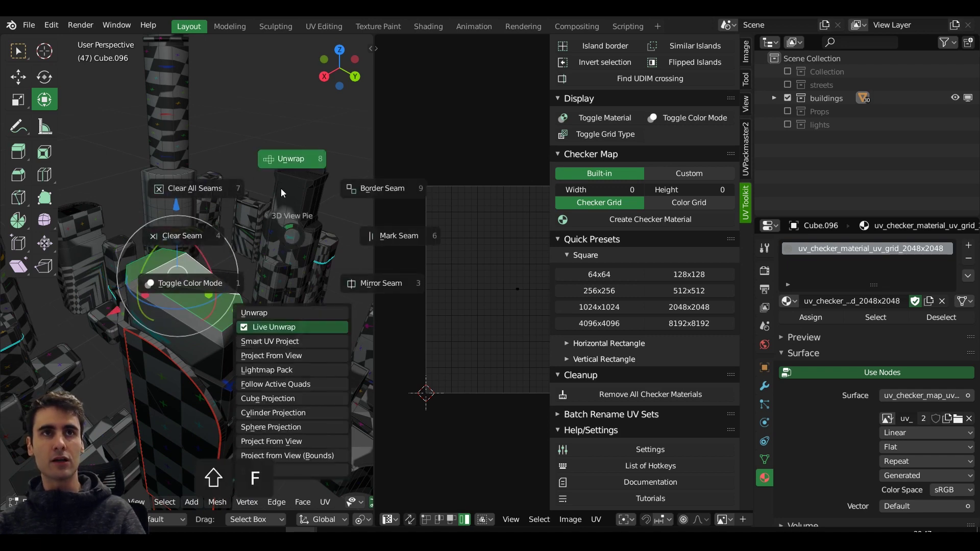
{"action": "left_click", "coordinate": [282, 192]}
{"action": "middle_click_drag", "start_coordinate": [285, 205], "coordinate": [255, 258]}
{"action": "key", "text": "a"}
{"action": "key", "text": "a"}
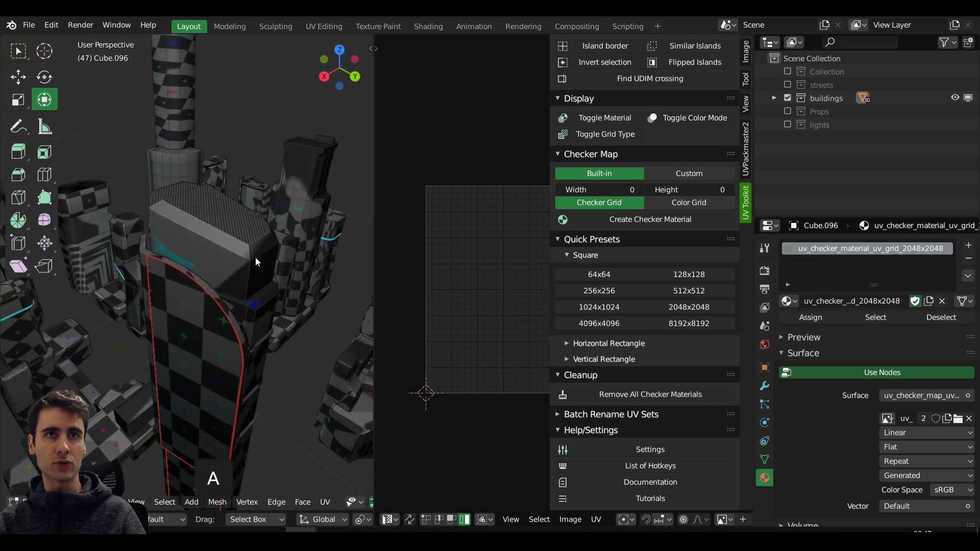
- Unwrap the sloped face just below the central tower's roof with the 3D View pie and deselect it
{"action": "left_click", "coordinate": [228, 250]}
{"action": "key", "text": "shift+f"}
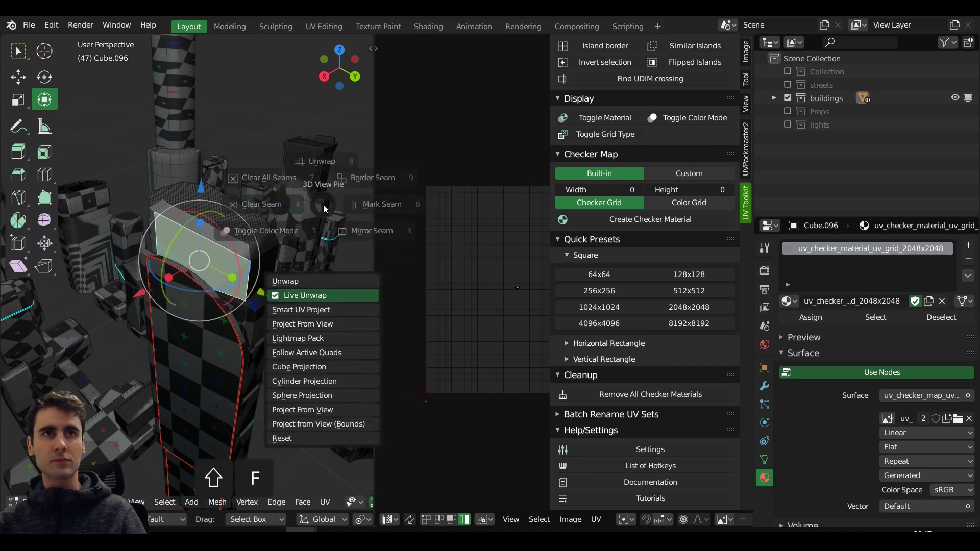
{"action": "left_click", "coordinate": [322, 148]}
{"action": "key", "text": "a"}
{"action": "middle_click_drag", "start_coordinate": [278, 238], "coordinate": [212, 244]}
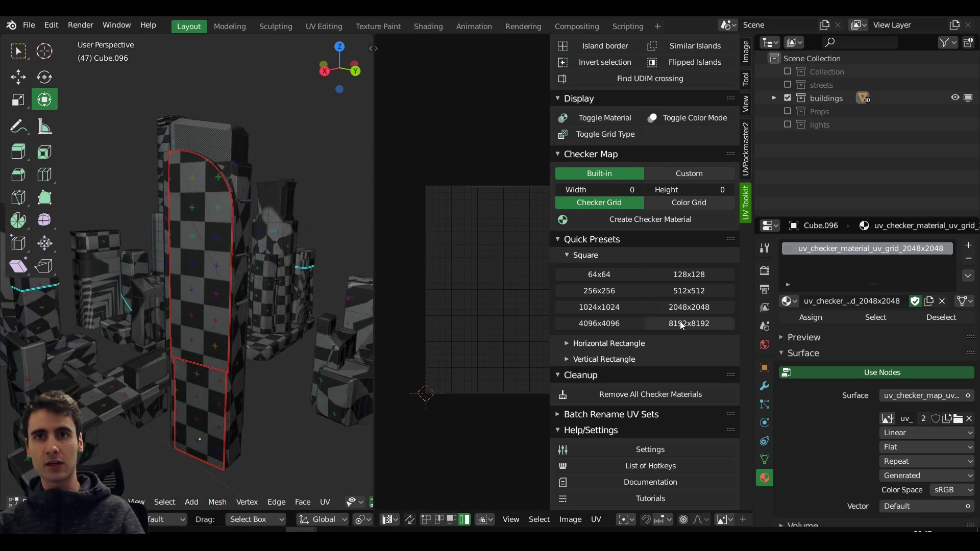
- Remove all checker materials with the UV Toolkit cleanup and leave Edit Mode with every building selected
{"action": "left_click", "coordinate": [660, 396]}
{"action": "scroll", "coordinate": [187, 275], "scroll_direction": "down", "scroll_amount": 2}
{"action": "key", "text": "Tab"}
{"action": "key", "text": "a"}
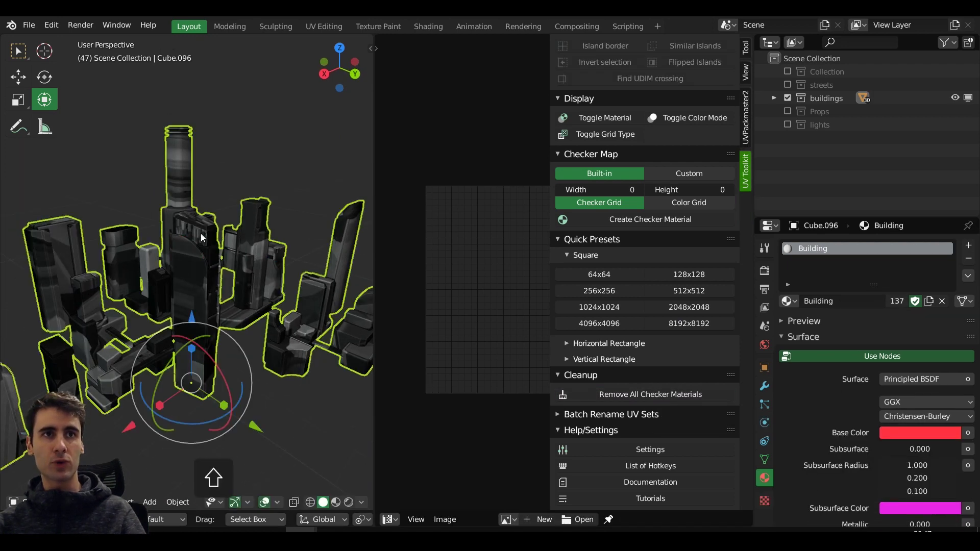
{"action": "middle_click_drag", "start_coordinate": [200, 234], "coordinate": [206, 274], "text": "shift"}
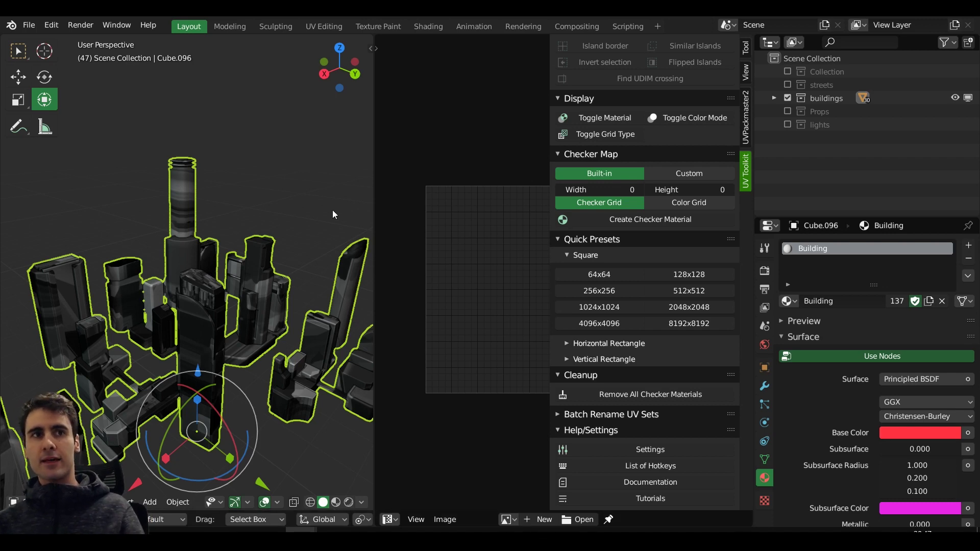
- Switch the viewport to Material Preview shading and select the small rounded building with green windows
{"action": "scroll", "coordinate": [209, 296], "scroll_direction": "down", "scroll_amount": 5}
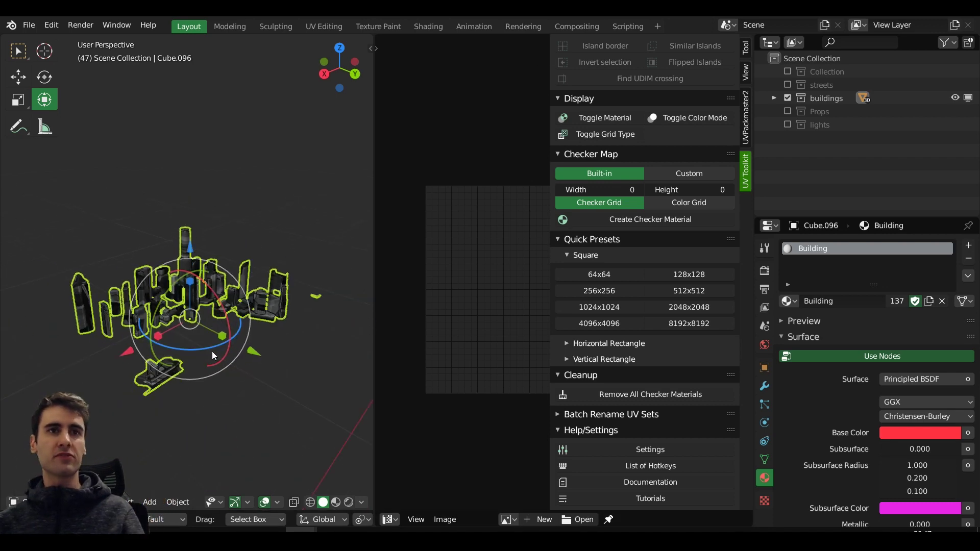
{"action": "left_click", "coordinate": [170, 345]}
{"action": "mouse_move", "coordinate": [170, 345]}
{"action": "middle_mouse_down"}
{"action": "mouse_move", "coordinate": [252, 269]}
{"action": "mouse_move", "coordinate": [280, 314]}
{"action": "mouse_move", "coordinate": [180, 331]}
{"action": "mouse_move", "coordinate": [227, 353]}
{"action": "middle_mouse_up"}
{"action": "key", "text": "z"}
{"action": "left_click", "coordinate": [197, 307]}
{"action": "left_click", "coordinate": [256, 362]}
{"action": "middle_click_drag", "start_coordinate": [200, 292], "coordinate": [446, 272]}
{"action": "left_click", "coordinate": [216, 309]}
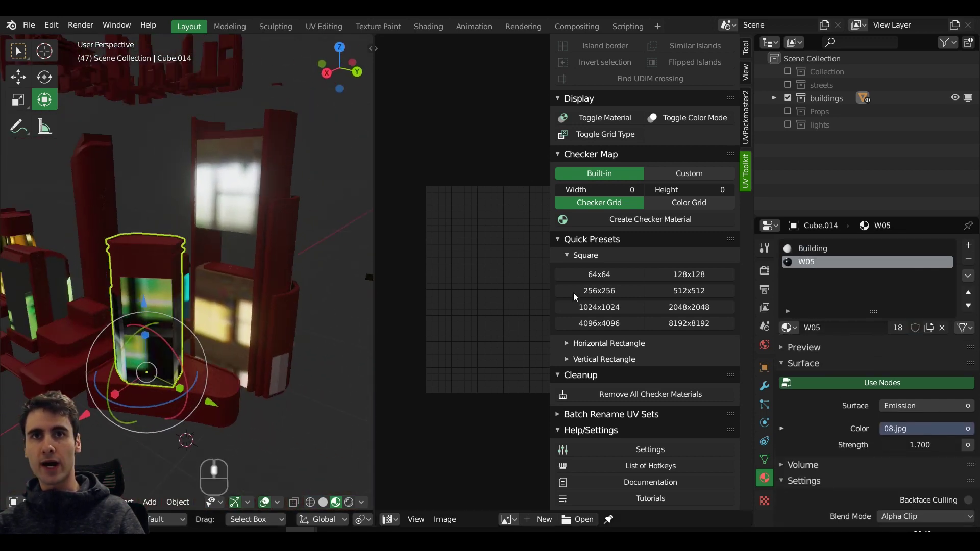
- Remove the W05 material slot from the selected rounded building
{"action": "left_click", "coordinate": [158, 334]}
{"action": "middle_click_drag", "start_coordinate": [157, 335], "coordinate": [209, 350]}
{"action": "scroll", "coordinate": [222, 317], "scroll_direction": "up", "scroll_amount": 3}
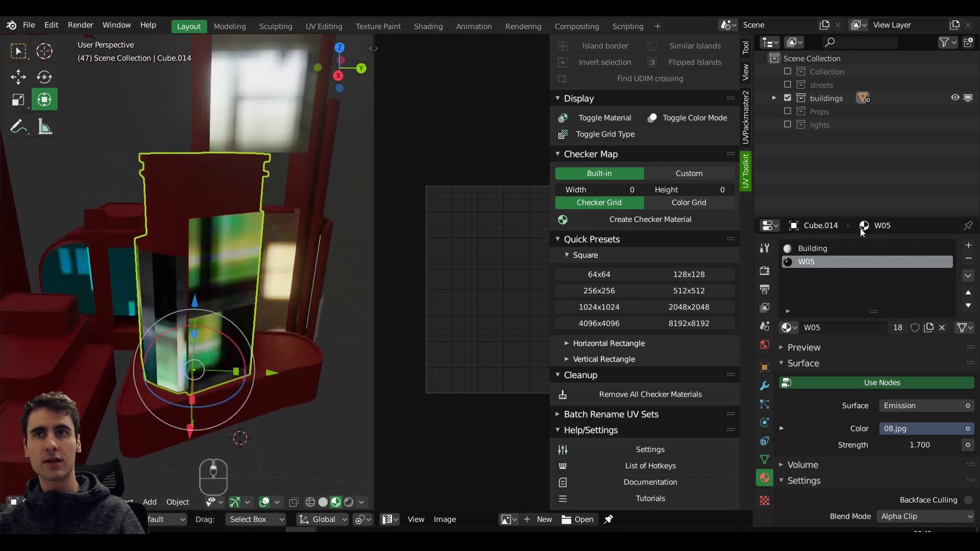
{"action": "middle_click_drag", "start_coordinate": [286, 275], "coordinate": [297, 274]}
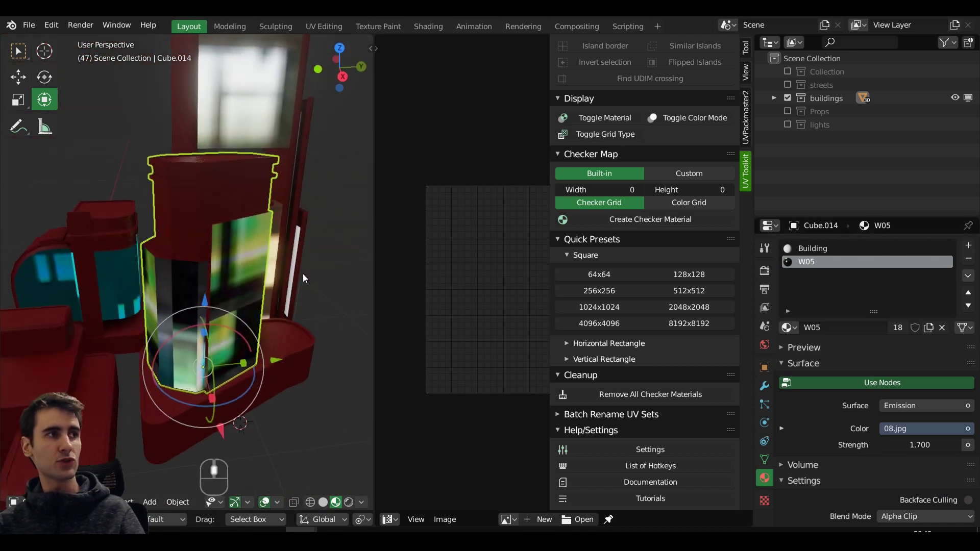
{"action": "left_click", "coordinate": [968, 258]}
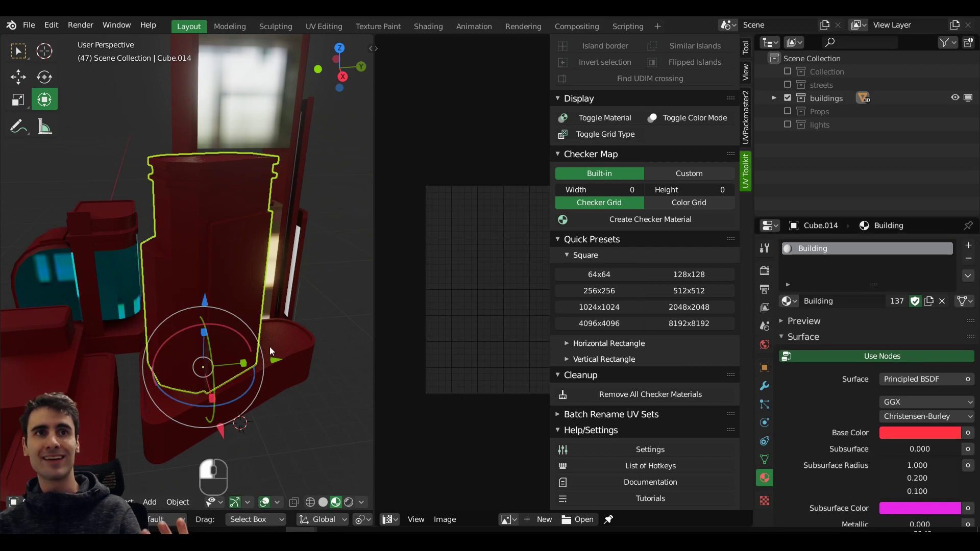
- Create a built-in checker material on the rounded building and replace it with the 1024x1024 square preset
{"action": "middle_click_drag", "start_coordinate": [269, 351], "coordinate": [357, 306]}
{"action": "left_click", "coordinate": [638, 222]}
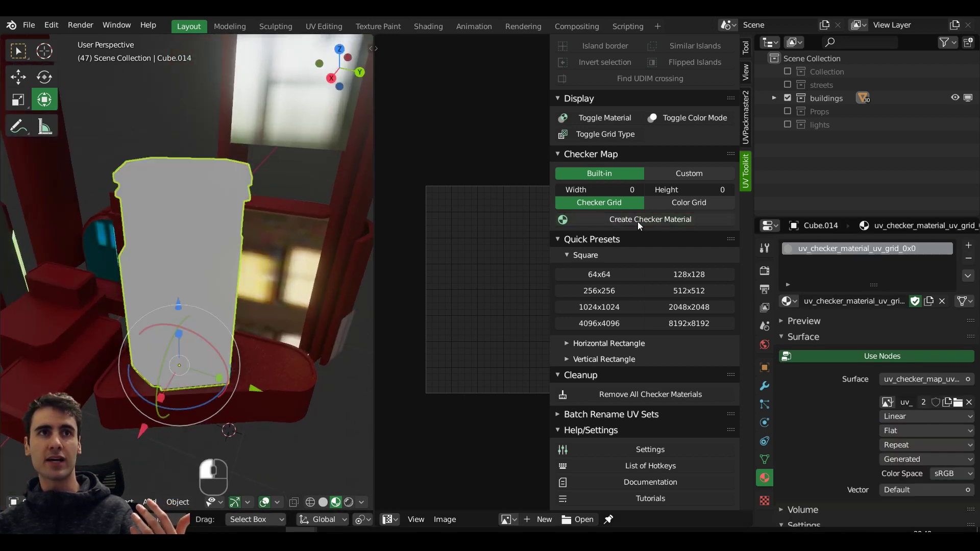
{"action": "left_click", "coordinate": [619, 305]}
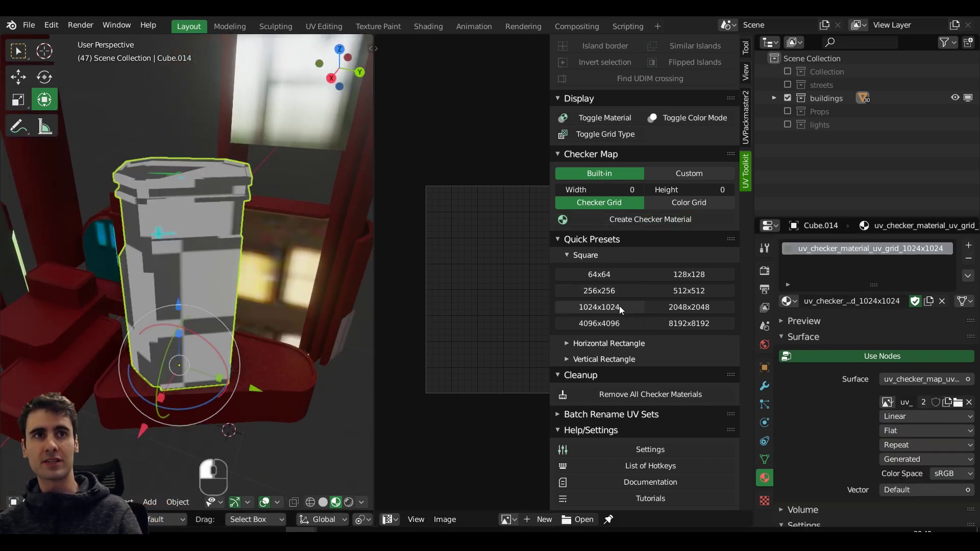
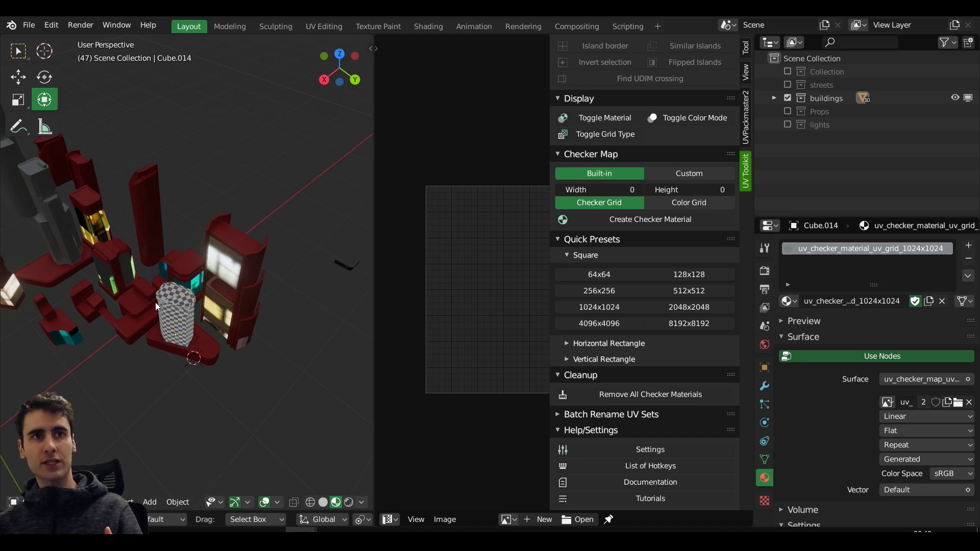
- Add a torus mesh to the scene and move it beside the buildings
{"action": "middle_click_drag", "start_coordinate": [189, 306], "coordinate": [191, 280]}
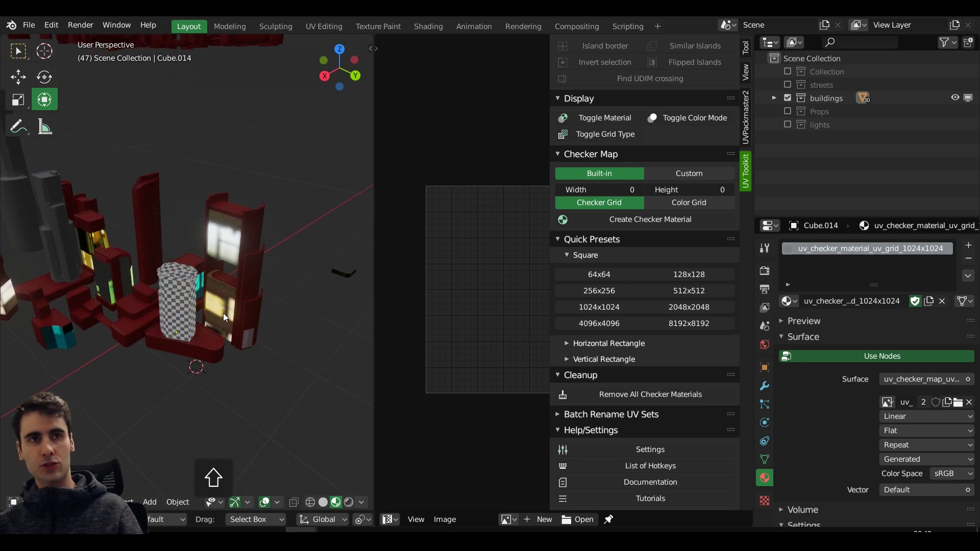
{"action": "key", "text": "shift+a"}
{"action": "mouse_move", "coordinate": [207, 261]}
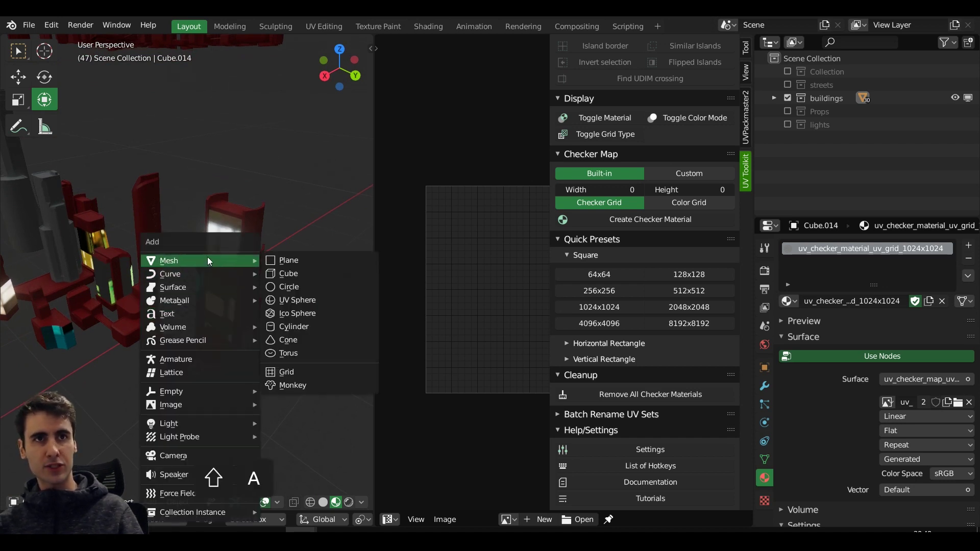
{"action": "left_click", "coordinate": [313, 354]}
{"action": "mouse_move", "coordinate": [310, 351]}
{"action": "middle_mouse_down"}
{"action": "mouse_move", "coordinate": [249, 343]}
{"action": "mouse_move", "coordinate": [306, 306]}
{"action": "mouse_move", "coordinate": [305, 337]}
{"action": "middle_mouse_up"}
{"action": "key", "text": "g"}
{"action": "left_click", "coordinate": [295, 284]}
{"action": "middle_click_drag", "start_coordinate": [296, 284], "coordinate": [268, 281]}
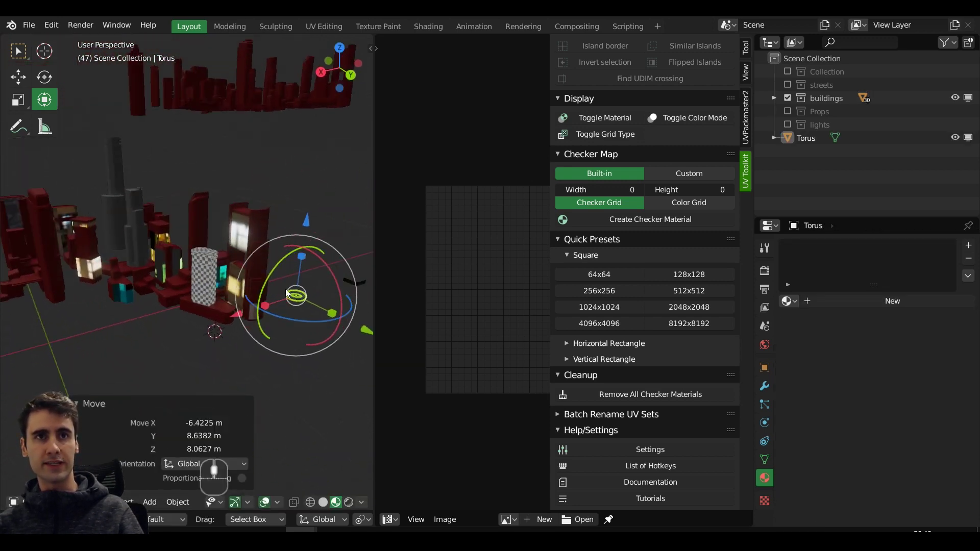
- Scale up the torus and move it clear of the buildings
{"action": "key", "text": "s"}
{"action": "left_click", "coordinate": [148, 350]}
{"action": "middle_click_drag", "start_coordinate": [148, 351], "coordinate": [267, 286]}
{"action": "key", "text": "g"}
{"action": "left_click", "coordinate": [298, 221]}
{"action": "middle_click_drag", "start_coordinate": [298, 221], "coordinate": [253, 240], "text": "shift"}
{"action": "key", "text": "w"}
{"action": "left_click", "coordinate": [231, 240]}
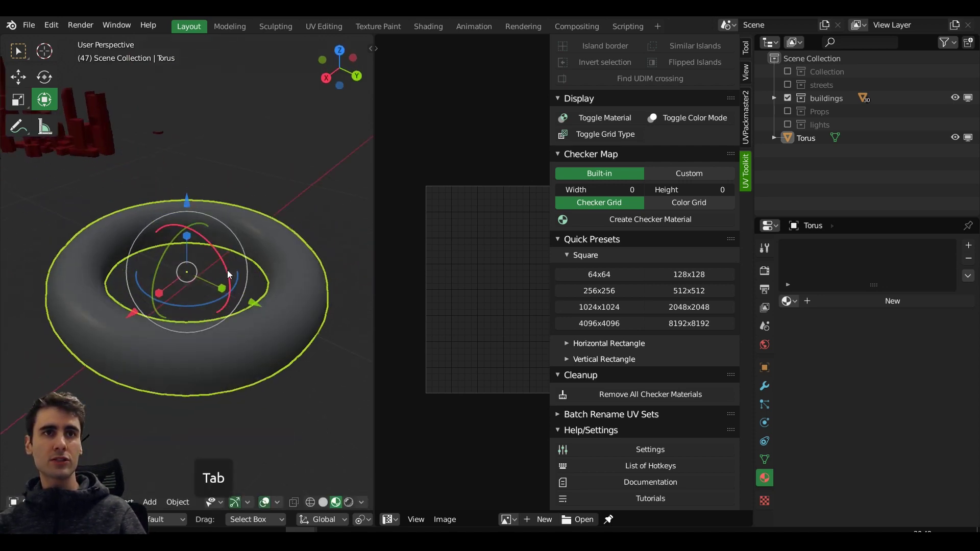
- In Edit Mode, mark the torus's inner edge loop and one cross-section loop as seams with the 3D View pie
{"action": "key", "text": "Tab"}
{"action": "scroll", "coordinate": [239, 286], "scroll_direction": "up", "scroll_amount": 3}
{"action": "key", "text": "alt+a"}
{"action": "left_click", "coordinate": [269, 237], "text": "alt"}
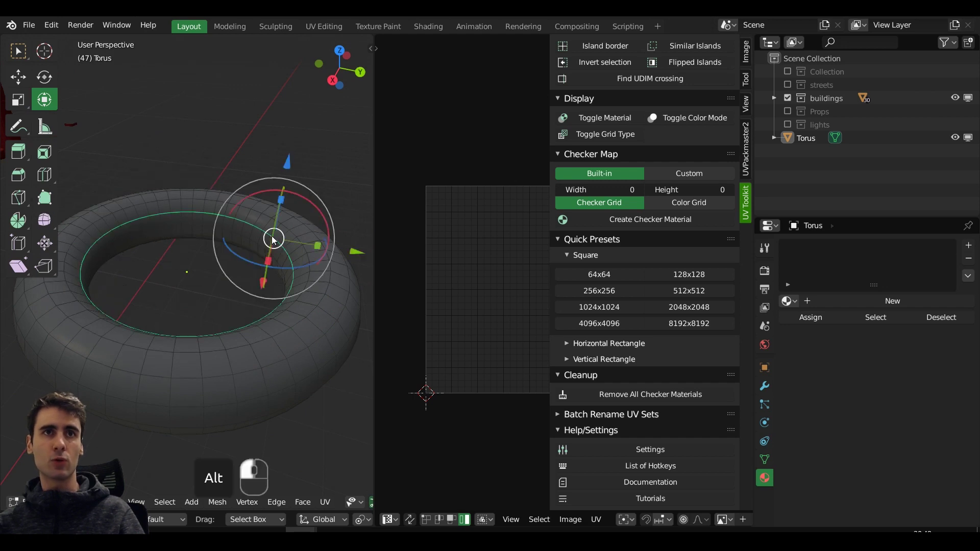
{"action": "middle_click_drag", "start_coordinate": [280, 277], "coordinate": [203, 222]}
{"action": "key", "text": "alt+a"}
{"action": "left_click", "coordinate": [204, 227], "text": "alt"}
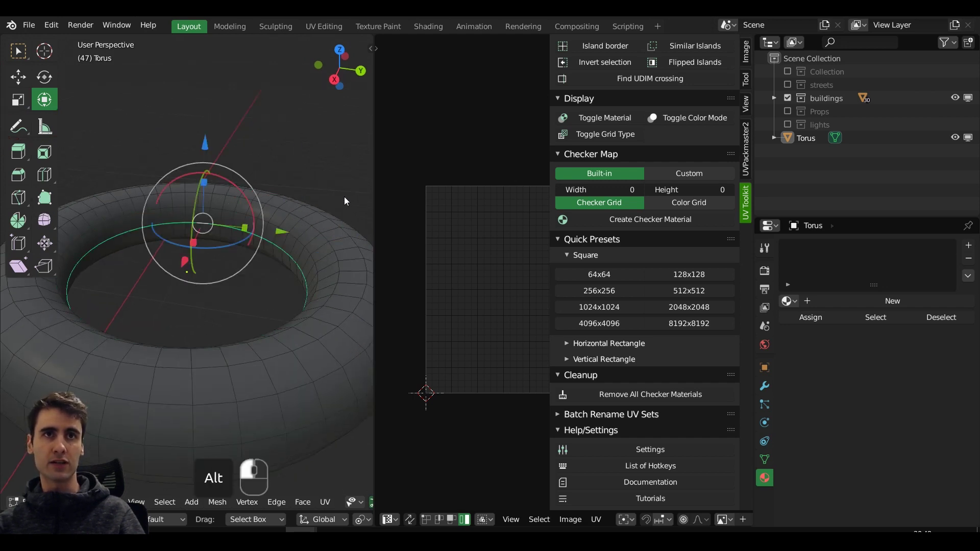
{"action": "left_click", "coordinate": [333, 245], "text": "alt+shift"}
{"action": "middle_click_drag", "start_coordinate": [334, 241], "coordinate": [255, 262]}
{"action": "key", "text": "shift+f"}
{"action": "left_click", "coordinate": [335, 261]}
{"action": "key", "text": "alt+a"}
{"action": "middle_click_drag", "start_coordinate": [329, 257], "coordinate": [275, 303]}
- Apply the 2048x2048 checker preset to the whole torus and return to Object Mode
{"action": "key", "text": "a"}
{"action": "left_click", "coordinate": [679, 307]}
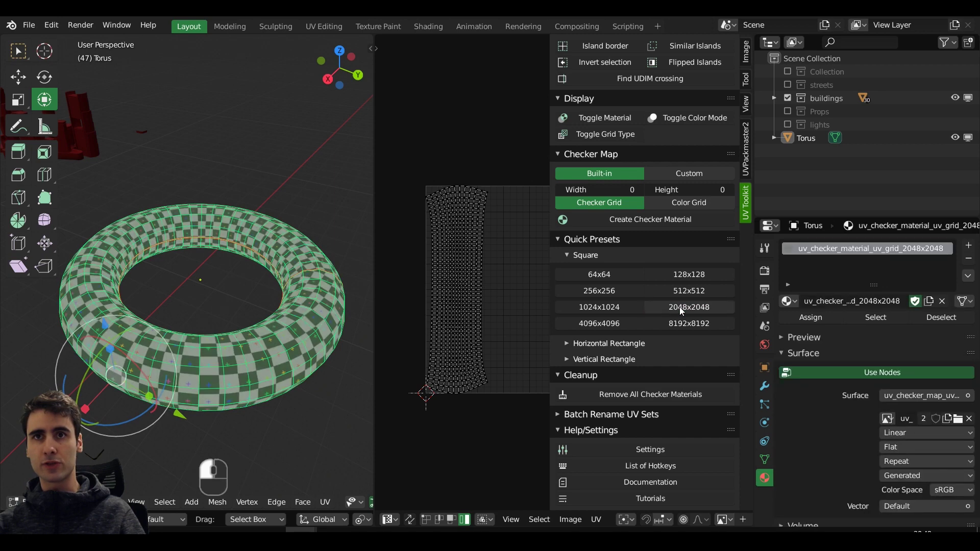
{"action": "middle_click_drag", "start_coordinate": [168, 324], "coordinate": [219, 329]}
{"action": "key", "text": "Tab"}
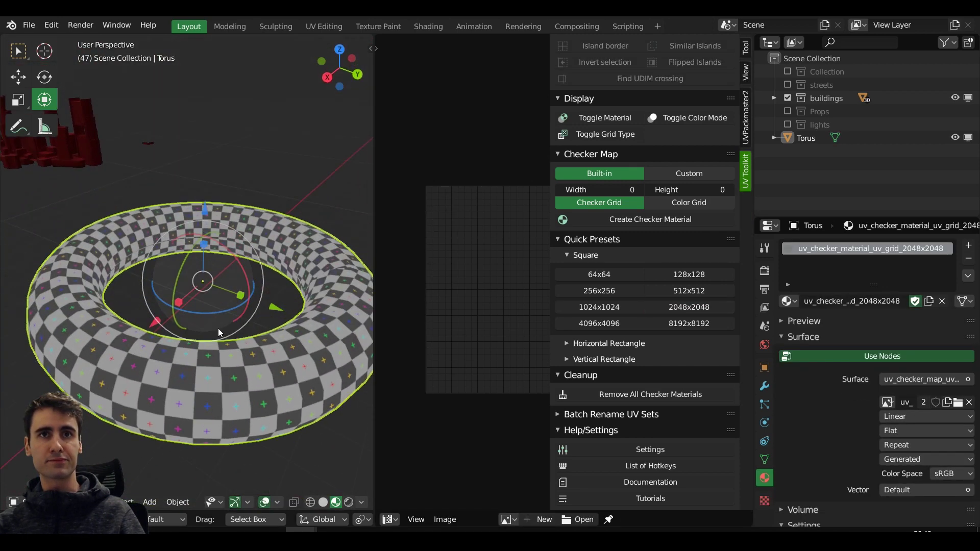
- Enter Edit Mode on the torus and turn on the UV editor's Stretching overlay for its UV island
{"action": "key", "text": "Tab"}
{"action": "scroll", "coordinate": [519, 251], "scroll_direction": "up", "scroll_amount": 4}
{"action": "scroll", "coordinate": [519, 250], "scroll_direction": "up", "scroll_amount": 2}
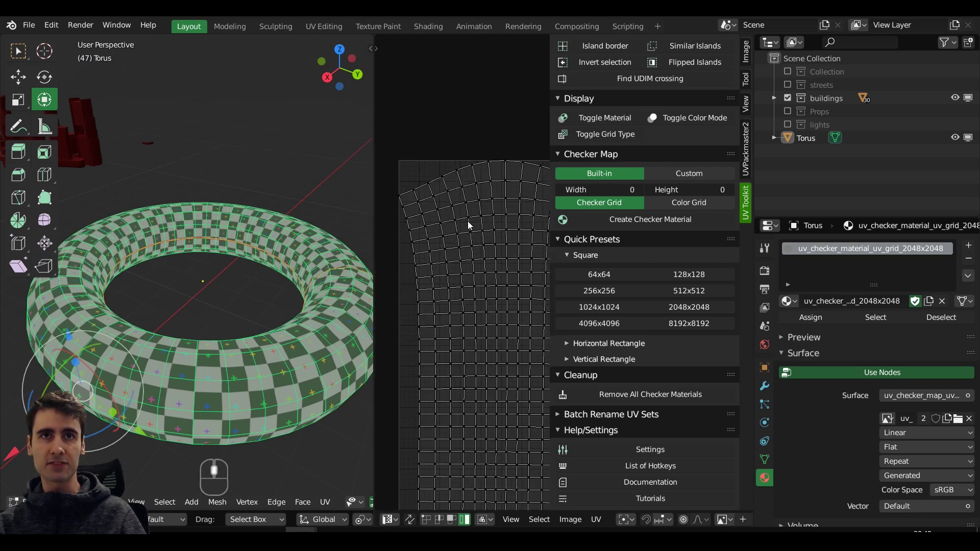
{"action": "scroll", "coordinate": [396, 224], "scroll_direction": "down", "scroll_amount": 3}
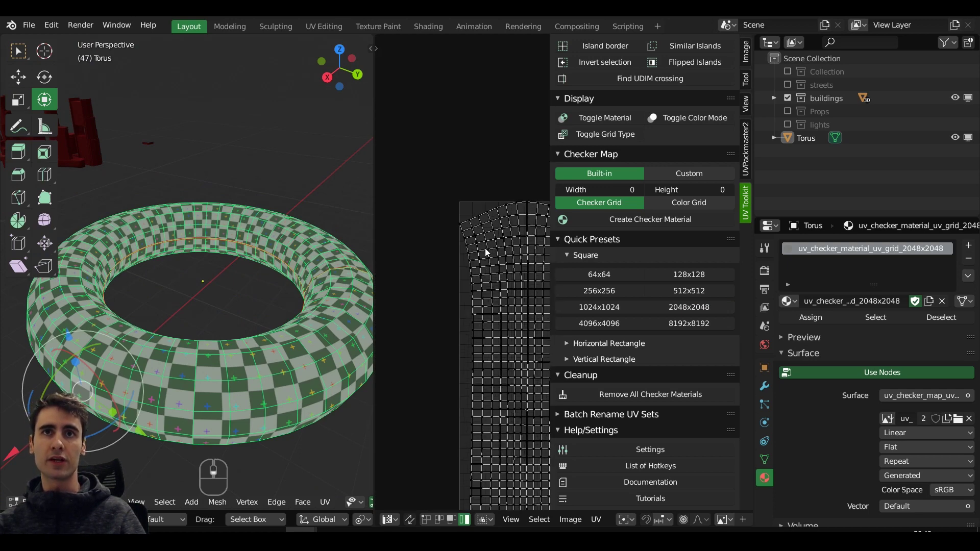
{"action": "left_click", "coordinate": [745, 52]}
{"action": "left_click", "coordinate": [746, 79]}
{"action": "left_click", "coordinate": [741, 104]}
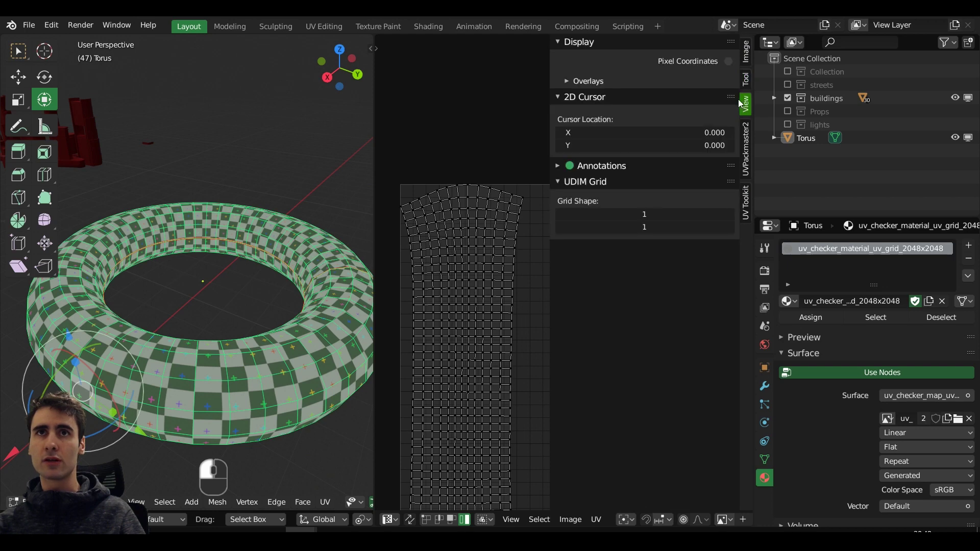
{"action": "left_click", "coordinate": [559, 167]}
{"action": "left_click", "coordinate": [568, 82]}
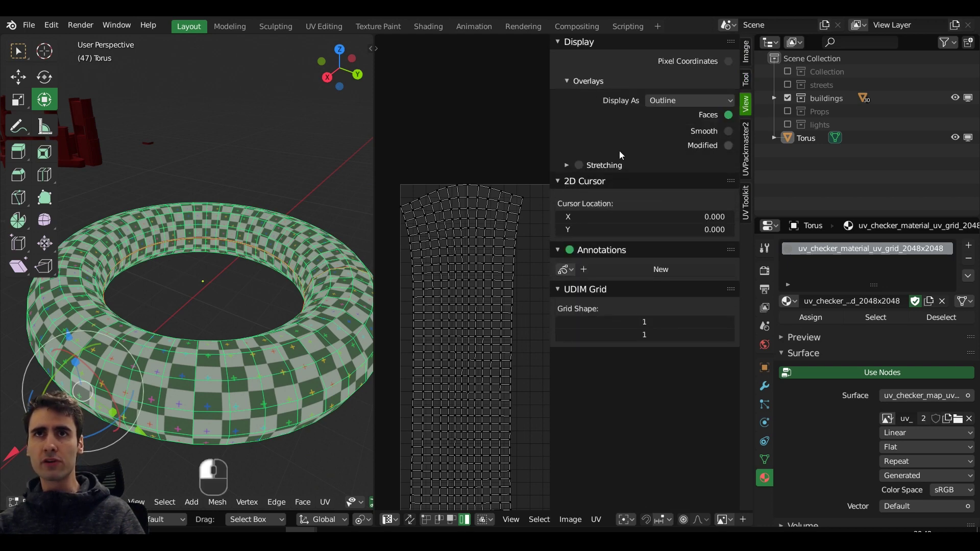
{"action": "left_click", "coordinate": [579, 165]}
{"action": "scroll", "coordinate": [449, 327], "scroll_direction": "down", "scroll_amount": 3}
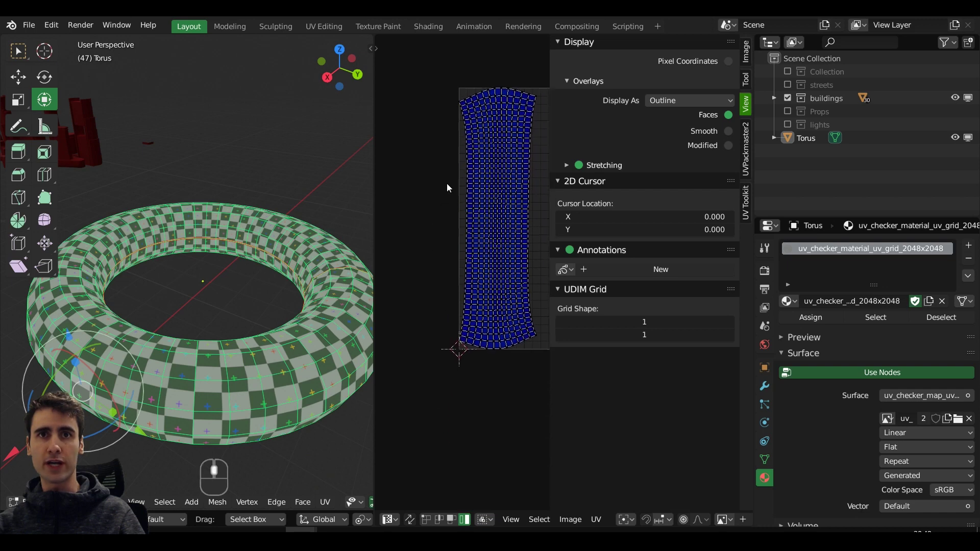
- Set the Stretching overlay's type to Area for the torus's UV island
{"action": "scroll", "coordinate": [465, 307], "scroll_direction": "up", "scroll_amount": 5}
{"action": "middle_click_drag", "start_coordinate": [490, 335], "coordinate": [490, 314]}
{"action": "scroll", "coordinate": [509, 155], "scroll_direction": "up", "scroll_amount": 5, "text": "shift"}
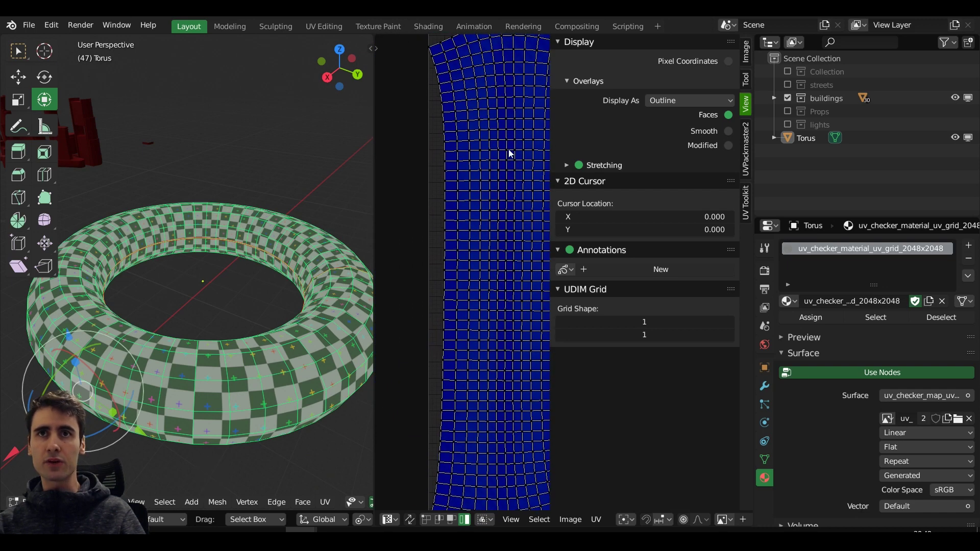
{"action": "left_click", "coordinate": [566, 167]}
{"action": "left_click", "coordinate": [663, 185]}
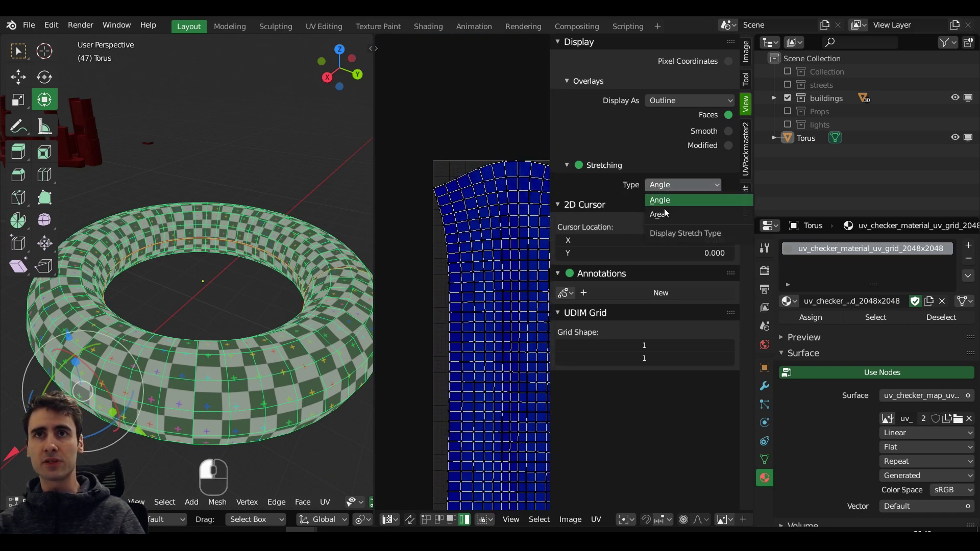
{"action": "left_click", "coordinate": [664, 202]}
{"action": "scroll", "coordinate": [500, 291], "scroll_direction": "down", "scroll_amount": 5}
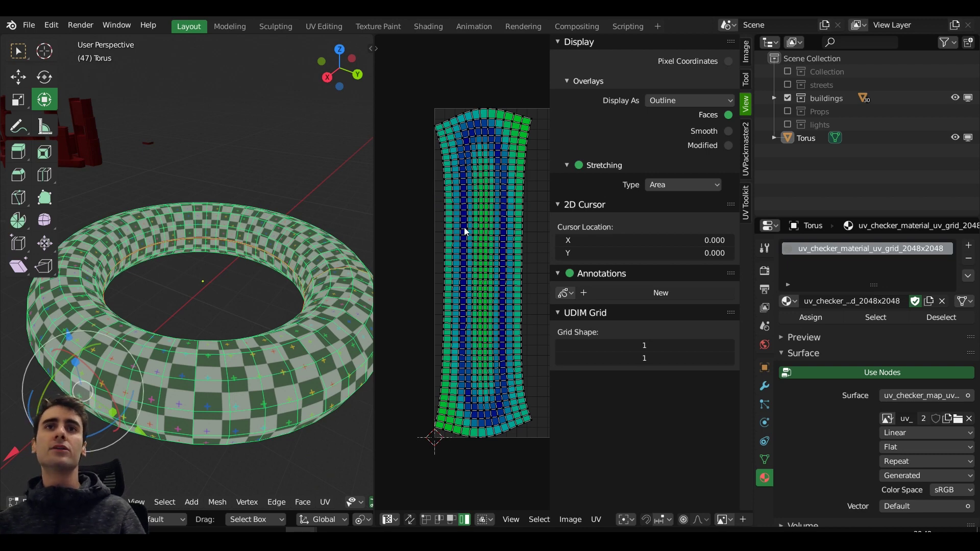
- Switch the UV editor from island to face selection mode for the torus's UV island
{"action": "right_click", "coordinate": [493, 238]}
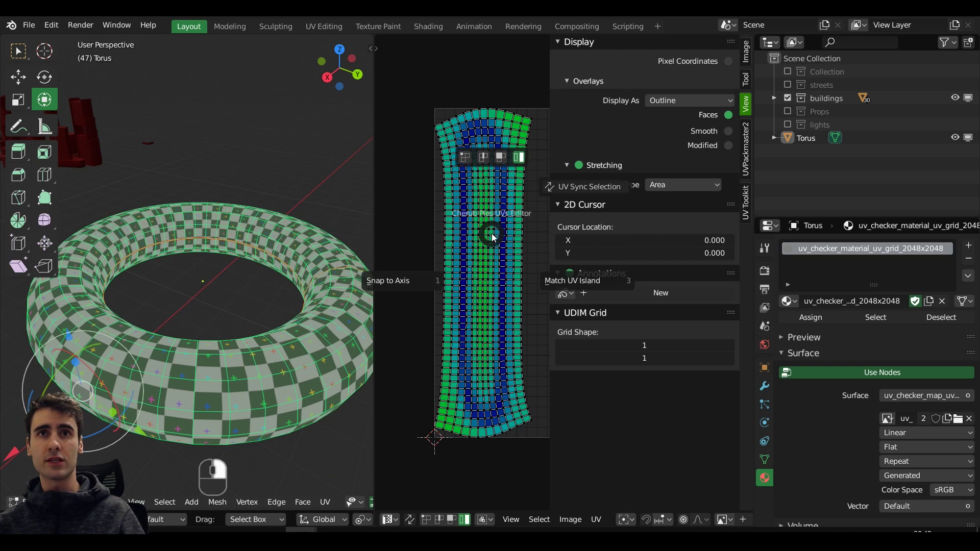
{"action": "left_click", "coordinate": [499, 162]}
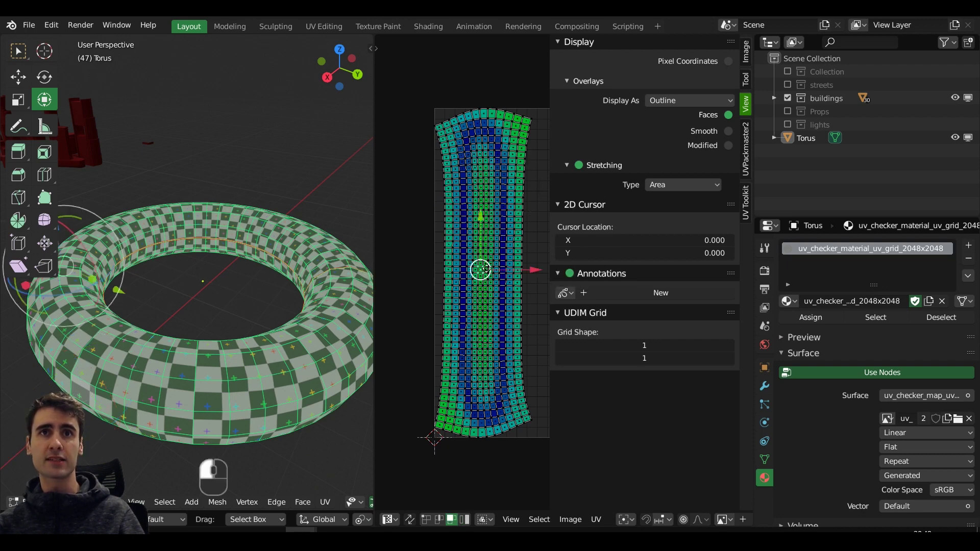
{"action": "scroll", "coordinate": [480, 263], "scroll_direction": "up", "scroll_amount": 5}
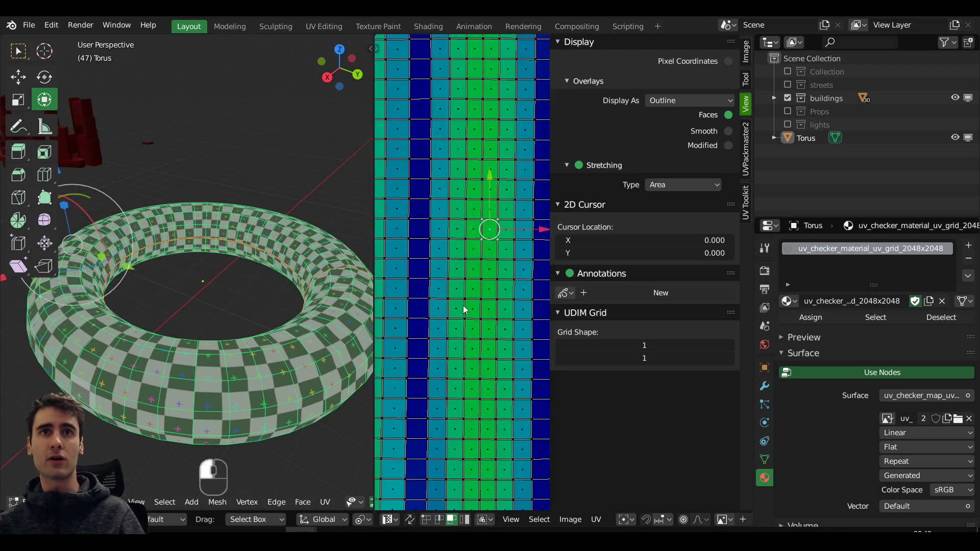
{"action": "scroll", "coordinate": [490, 228], "scroll_direction": "down", "scroll_amount": 5}
{"action": "scroll", "coordinate": [473, 278], "scroll_direction": "up", "scroll_amount": 2}
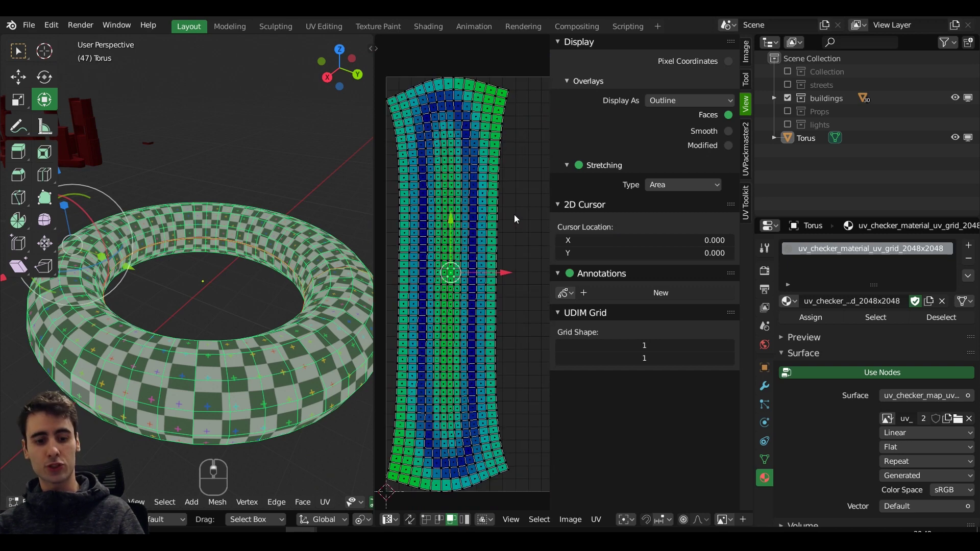
- Try Follow Active Quads on the torus's UV island with Edge Length Mode at Length Average, and undo it
{"action": "key", "text": "space"}
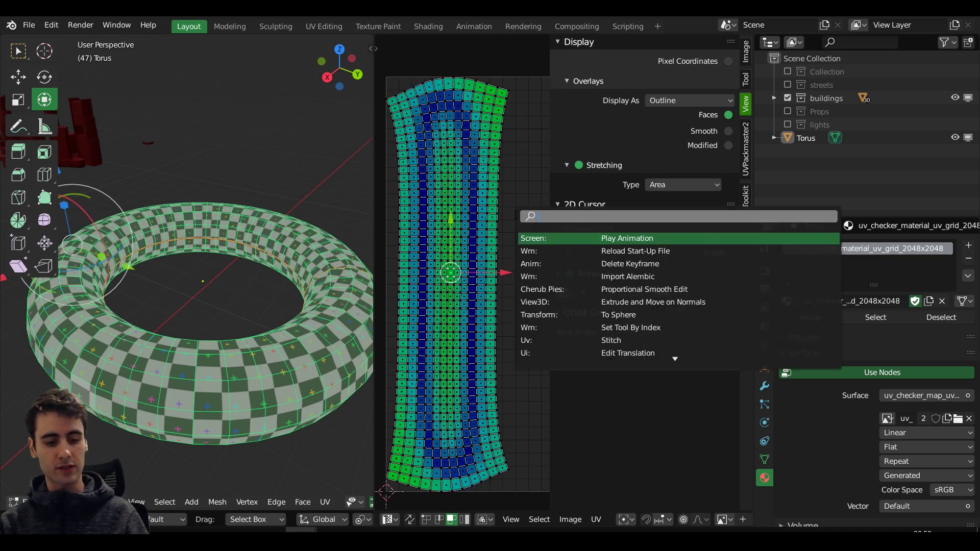
{"action": "type", "text": "foll"}
{"action": "key", "text": "Return"}
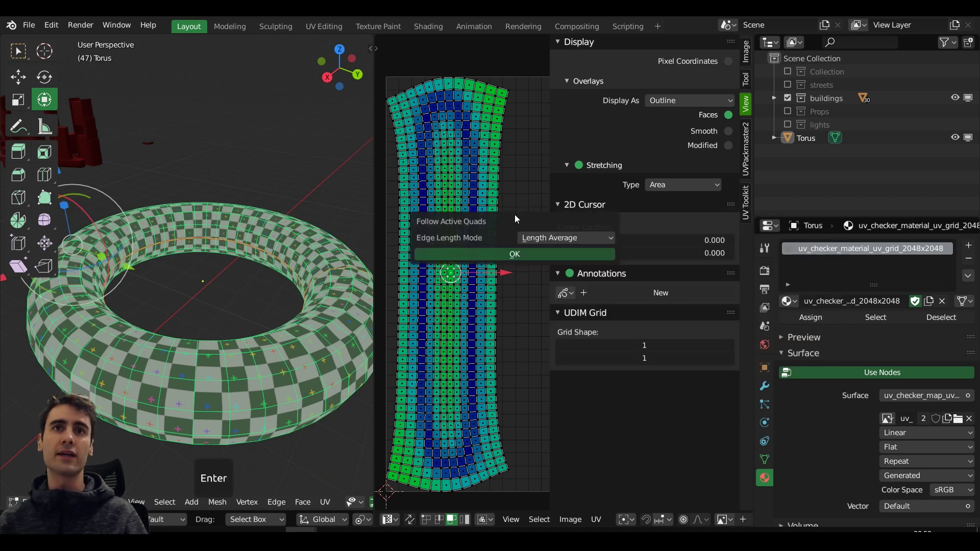
{"action": "left_click", "coordinate": [510, 253]}
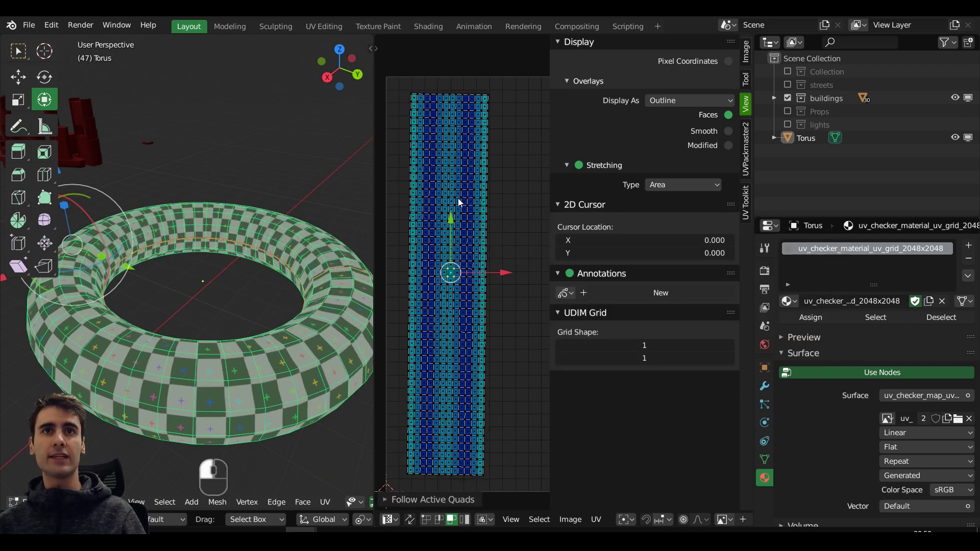
{"action": "mouse_move", "coordinate": [176, 238]}
{"action": "middle_mouse_down"}
{"action": "mouse_move", "coordinate": [195, 299]}
{"action": "mouse_move", "coordinate": [142, 261]}
{"action": "mouse_move", "coordinate": [137, 311]}
{"action": "mouse_move", "coordinate": [190, 234]}
{"action": "middle_mouse_up"}
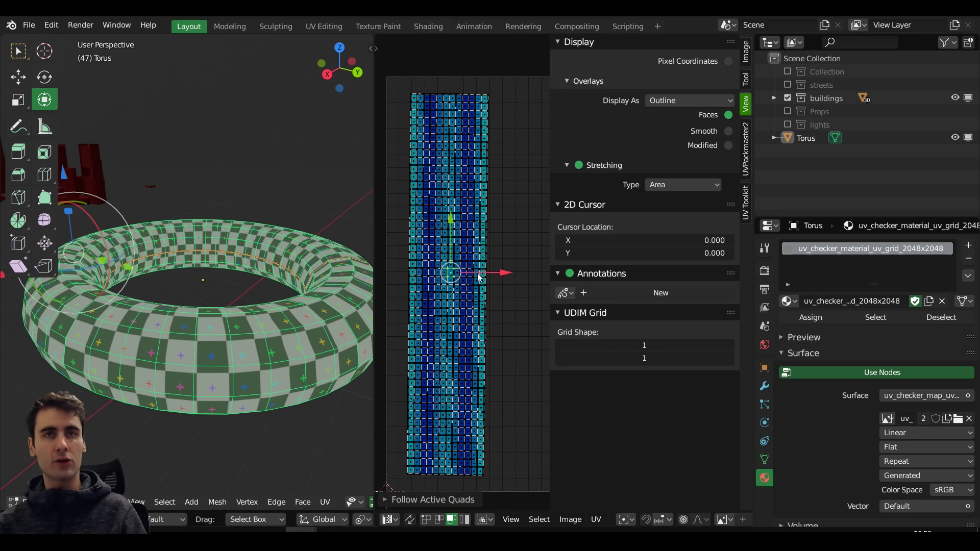
{"action": "key", "text": "ctrl+z"}
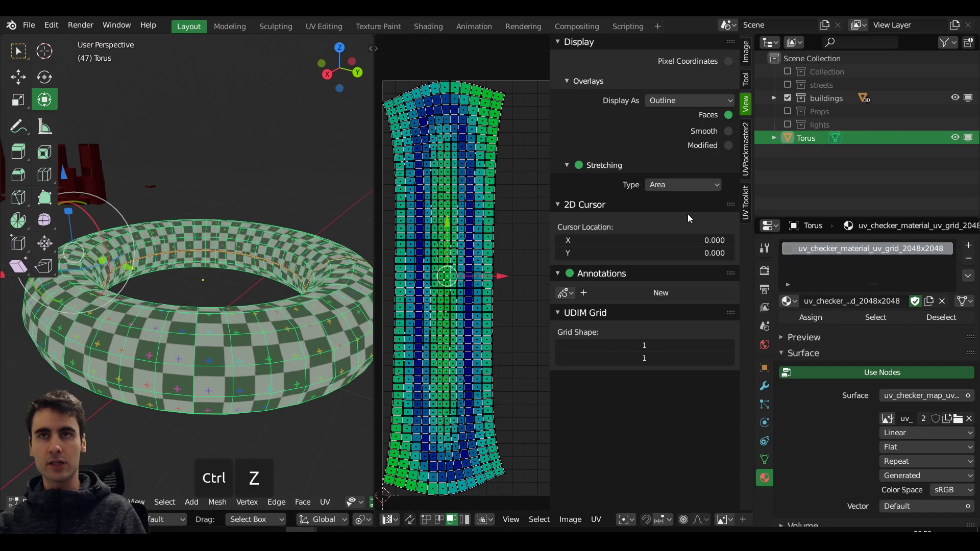
- Look through the UV Toolkit's Unwrap, Align, Arrange, Select, Display and Checker Map tools
{"action": "left_click", "coordinate": [745, 203]}
{"action": "scroll", "coordinate": [665, 274], "scroll_direction": "down", "scroll_amount": 3}
{"action": "scroll", "coordinate": [665, 274], "scroll_direction": "down", "scroll_amount": 8}
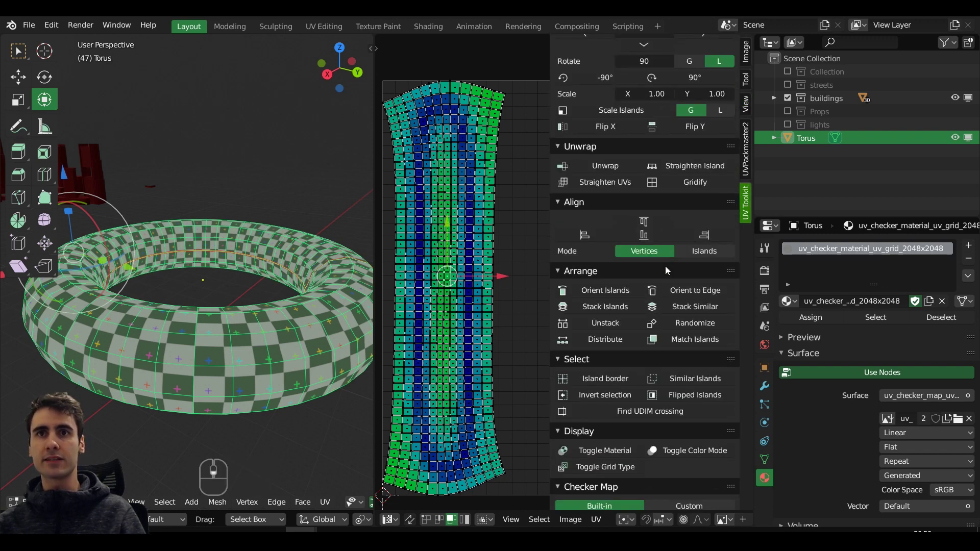
{"action": "scroll", "coordinate": [456, 253], "scroll_direction": "up", "scroll_amount": 5}
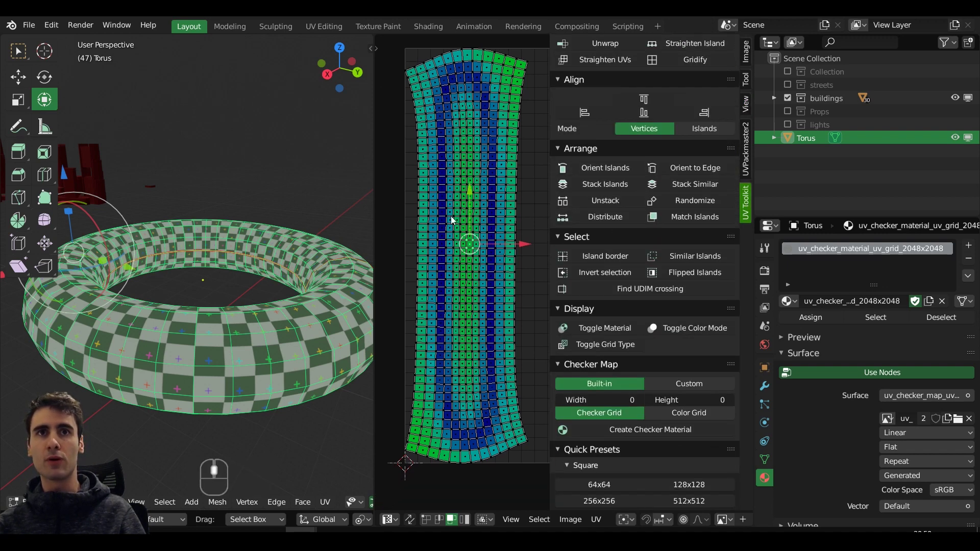
{"action": "scroll", "coordinate": [556, 248], "scroll_direction": "down", "scroll_amount": 3}
{"action": "scroll", "coordinate": [500, 247], "scroll_direction": "down", "scroll_amount": 4}
{"action": "scroll", "coordinate": [500, 247], "scroll_direction": "up", "scroll_amount": 2}
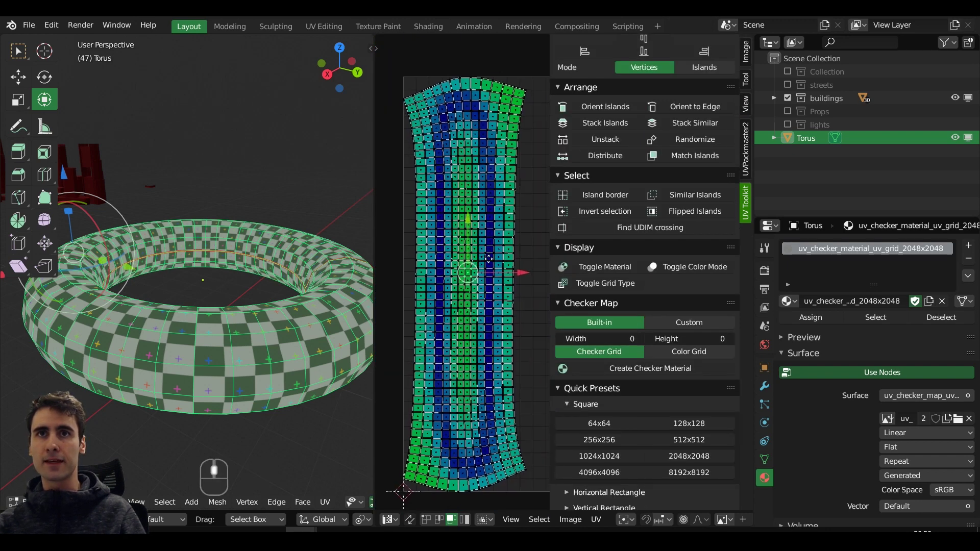
{"action": "scroll", "coordinate": [472, 280], "scroll_direction": "down", "scroll_amount": 2}
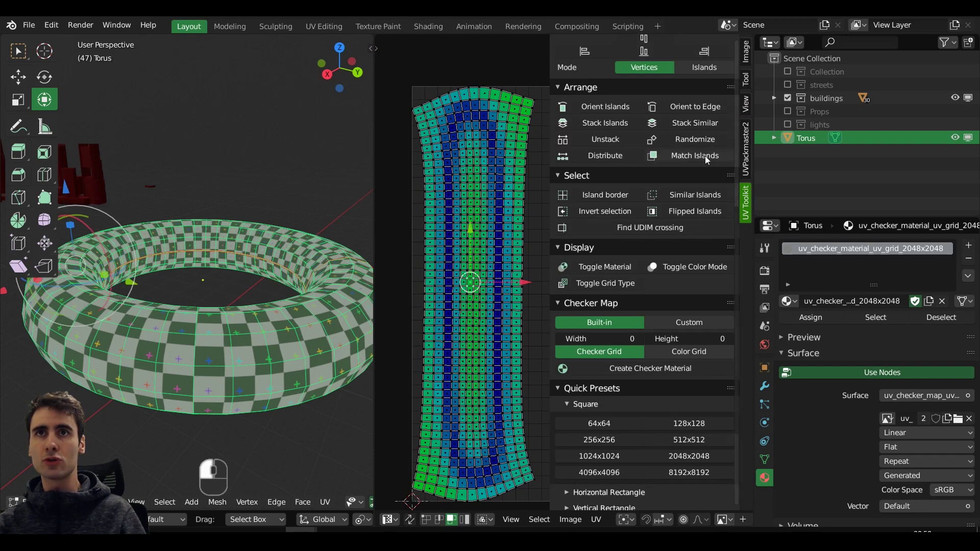
{"action": "scroll", "coordinate": [687, 180], "scroll_direction": "up", "scroll_amount": 3}
{"action": "scroll", "coordinate": [669, 174], "scroll_direction": "down", "scroll_amount": 3}
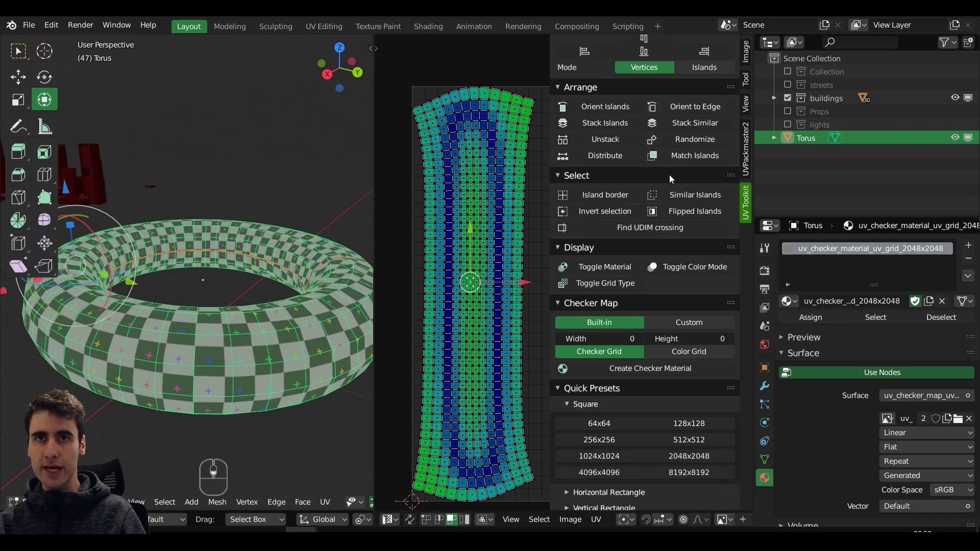
{"action": "scroll", "coordinate": [663, 180], "scroll_direction": "up", "scroll_amount": 10}
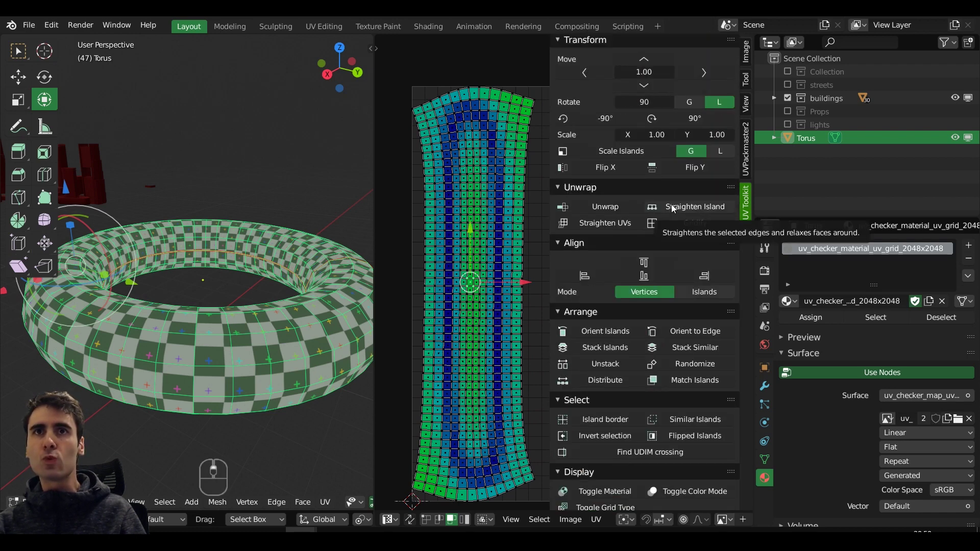
- Select all of the torus's UVs and apply the UV Toolkit's Straighten UVs to them
{"action": "left_click", "coordinate": [630, 223]}
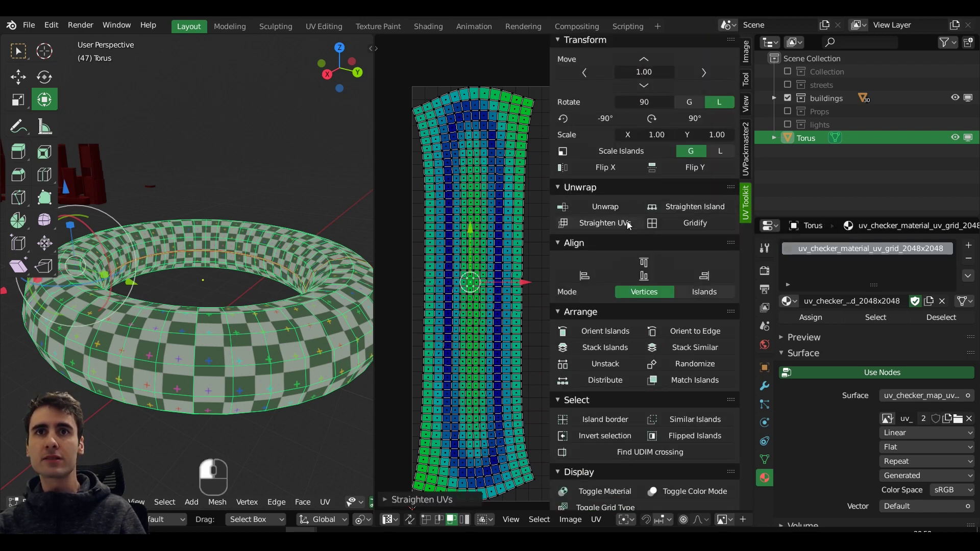
{"action": "key", "text": "a"}
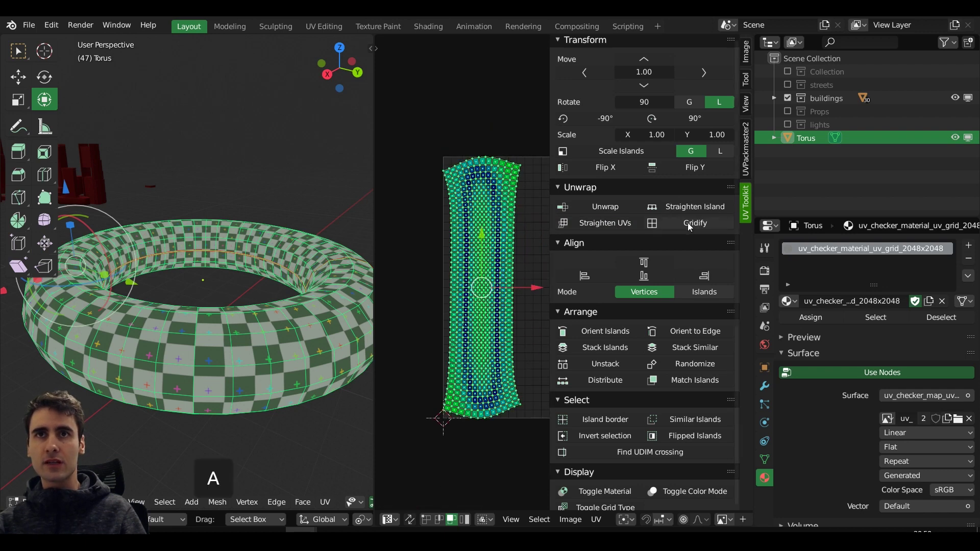
{"action": "left_click", "coordinate": [616, 224]}
{"action": "scroll", "coordinate": [494, 263], "scroll_direction": "up", "scroll_amount": 3}
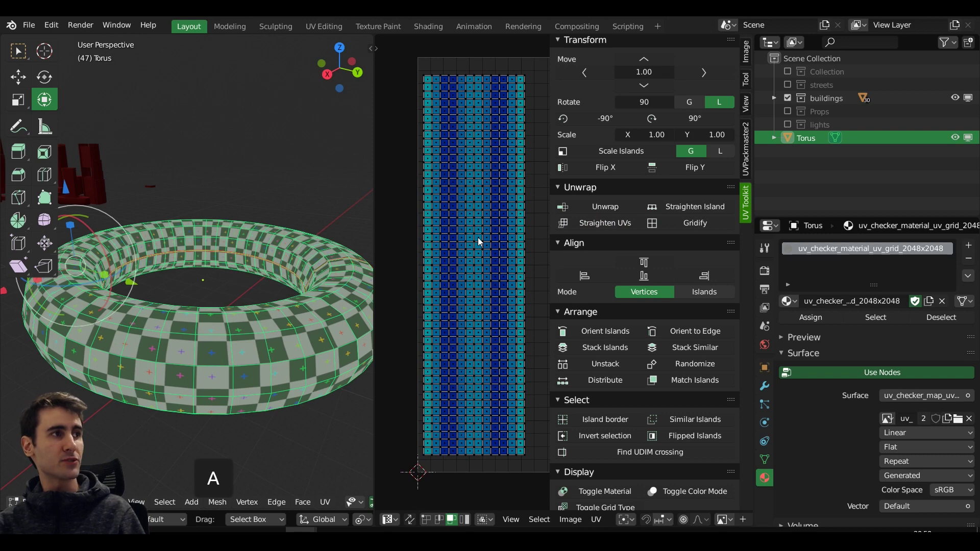
- Add the UV Toolkit's Straighten UVs command to Quick Favorites
{"action": "right_click", "coordinate": [609, 223]}
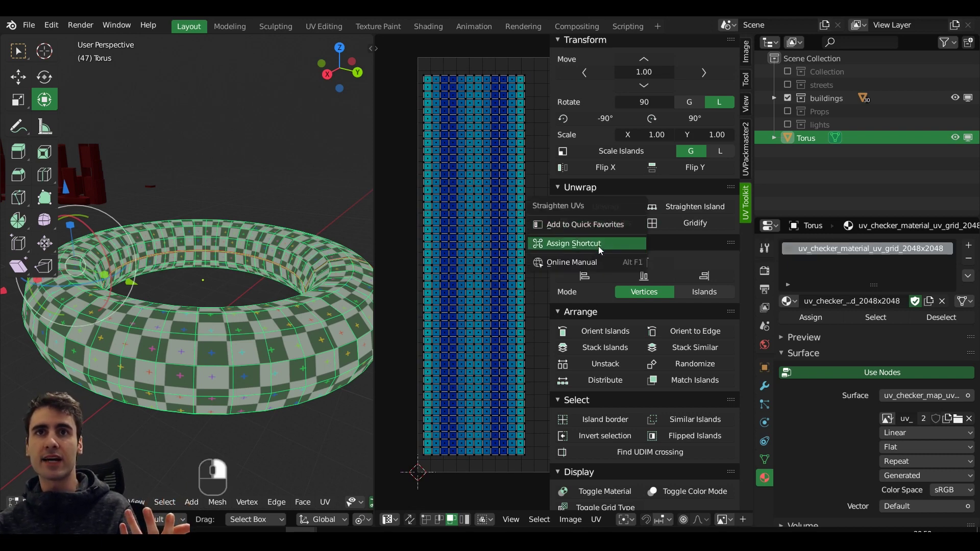
{"action": "left_click", "coordinate": [593, 226]}
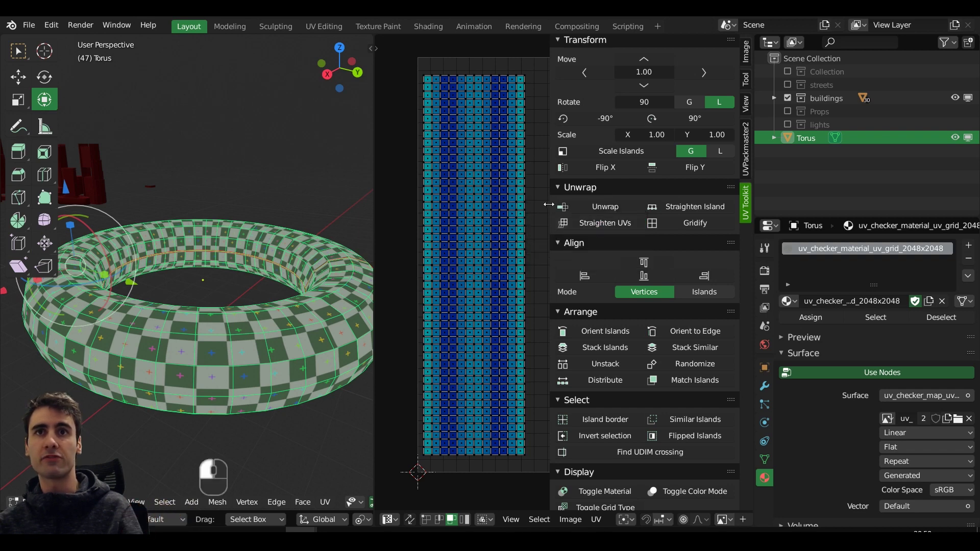
{"action": "middle_click_drag", "start_coordinate": [458, 204], "coordinate": [445, 217]}
- Run Straighten UVs from Quick Favorites on the torus's island, and undo back to the curved unwrapped layout
{"action": "key", "text": "q"}
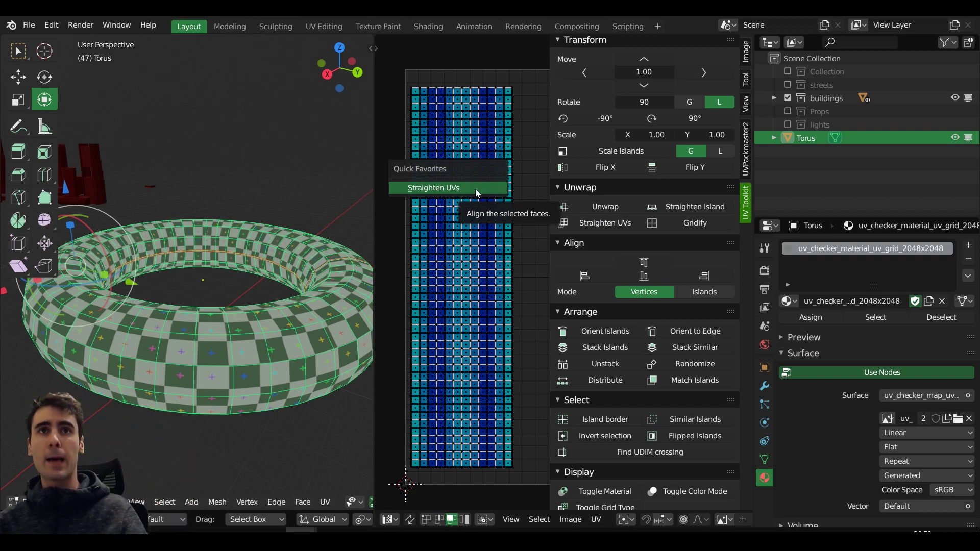
{"action": "left_click", "coordinate": [476, 189]}
{"action": "key", "text": "ctrl+z"}
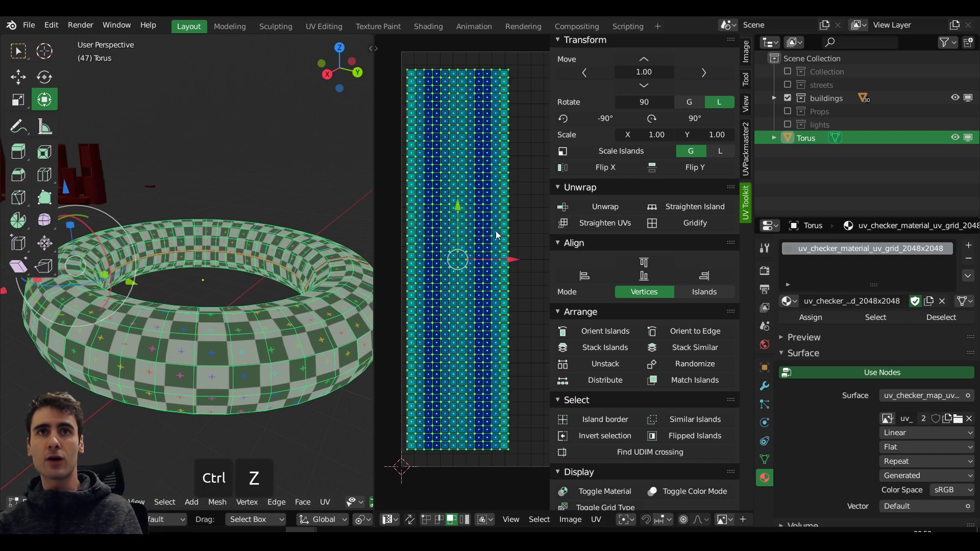
{"action": "key", "text": "ctrl+z"}
{"action": "scroll", "coordinate": [494, 236], "scroll_direction": "up", "scroll_amount": 1}
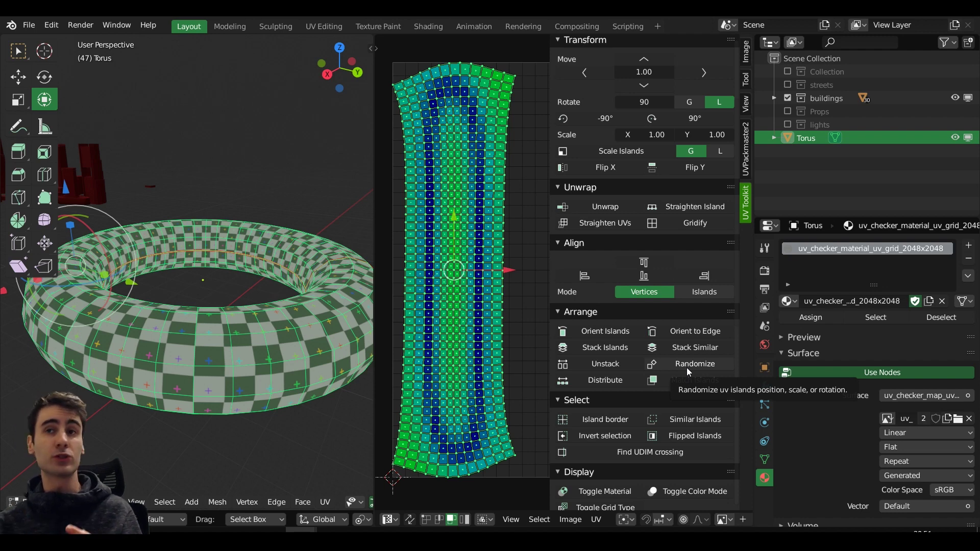
- Convert the torus's curved UV island into a straight rectangular grid and move it
{"action": "scroll", "coordinate": [674, 291], "scroll_direction": "down", "scroll_amount": 2}
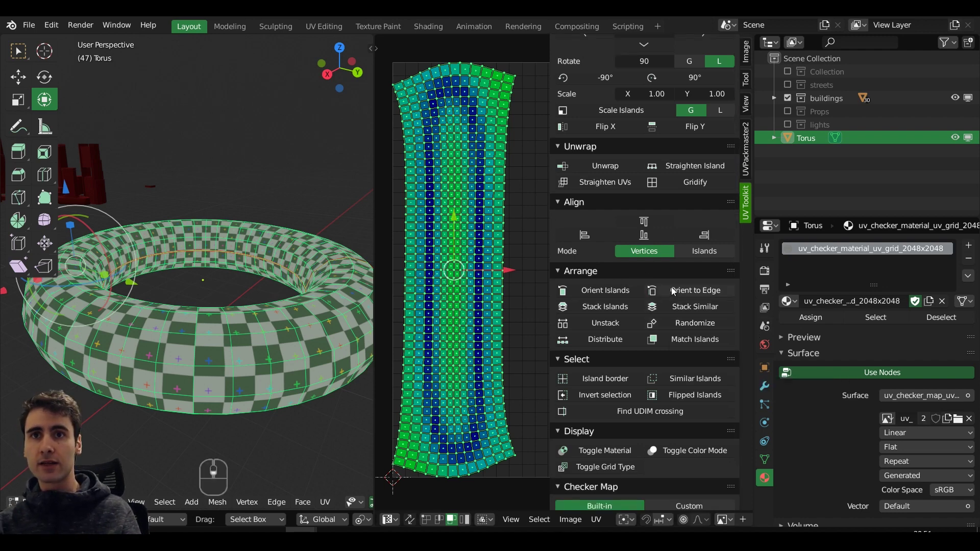
{"action": "scroll", "coordinate": [674, 291], "scroll_direction": "up", "scroll_amount": 4}
{"action": "left_click", "coordinate": [702, 268]}
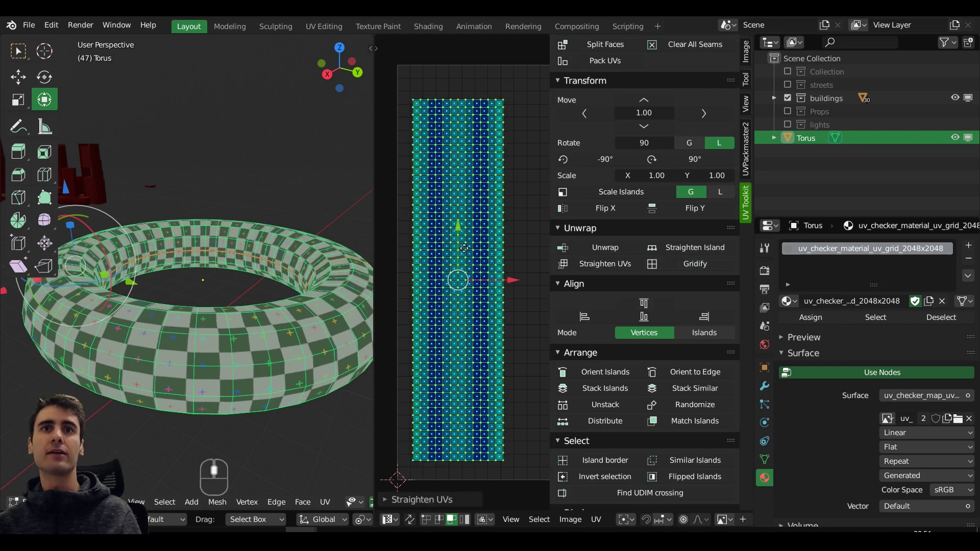
{"action": "key", "text": "g"}
{"action": "left_click", "coordinate": [483, 242]}
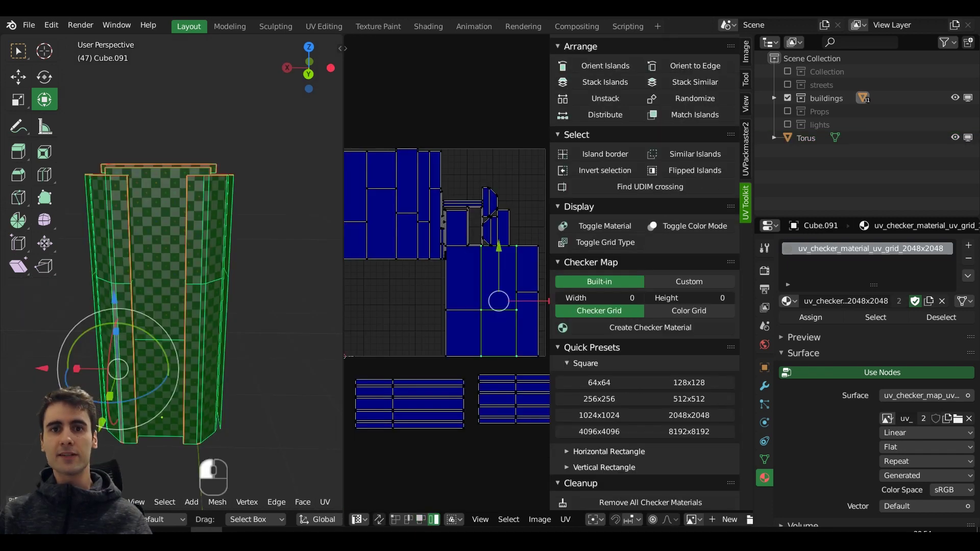
- Select the linked faces of one corner section of the building, try moving them, and undo the moves
{"action": "middle_click_drag", "start_coordinate": [142, 177], "coordinate": [255, 236]}
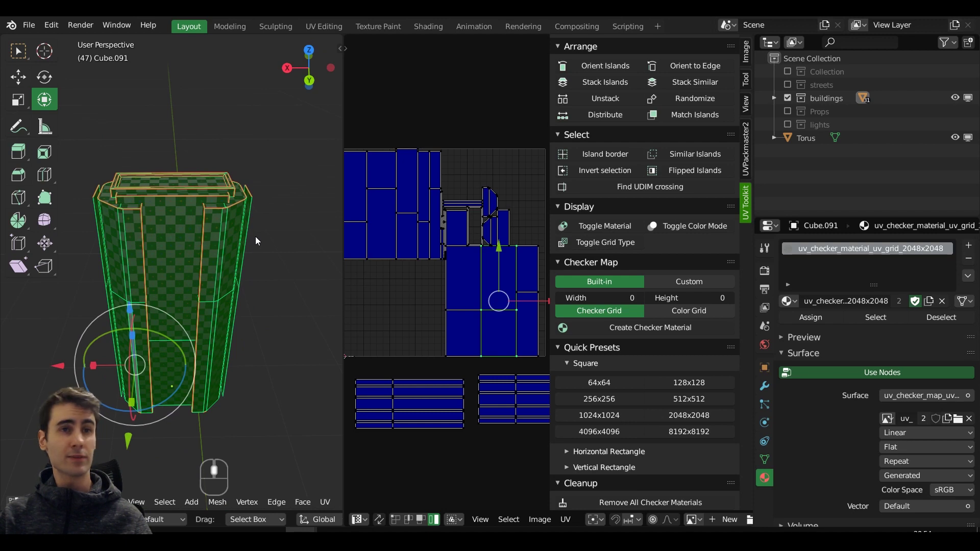
{"action": "double_click", "coordinate": [219, 233]}
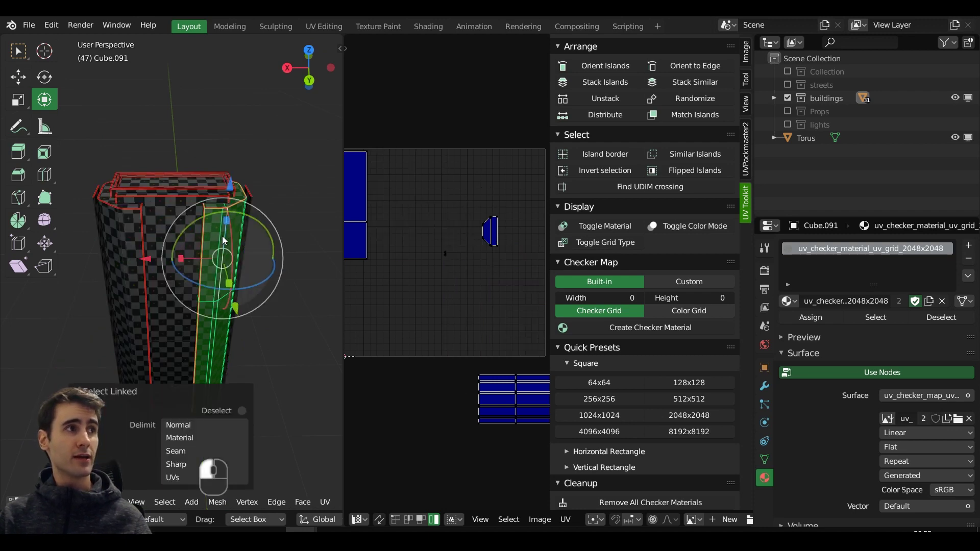
{"action": "middle_click_drag", "start_coordinate": [234, 272], "coordinate": [202, 261]}
{"action": "key", "text": "g"}
{"action": "left_click", "coordinate": [220, 240]}
{"action": "key", "text": "ctrl+z"}
{"action": "key", "text": "g"}
{"action": "left_click", "coordinate": [194, 214]}
{"action": "key", "text": "ctrl+z"}
{"action": "key", "text": "ctrl+z"}
{"action": "scroll", "coordinate": [202, 261], "scroll_direction": "up", "scroll_amount": 2}
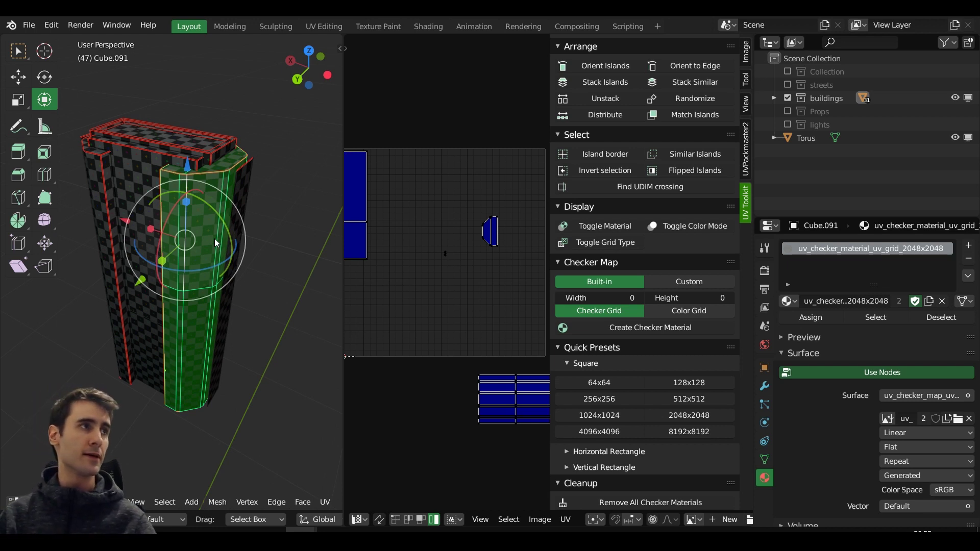
- Clear the selection and select the linked faces of both corner sections flanking the building's facade
{"action": "scroll", "coordinate": [458, 282], "scroll_direction": "down", "scroll_amount": 2}
{"action": "middle_click_drag", "start_coordinate": [458, 286], "coordinate": [408, 260]}
{"action": "middle_click_drag", "start_coordinate": [245, 222], "coordinate": [109, 222]}
{"action": "left_click", "coordinate": [123, 217]}
{"action": "key", "text": "alt+a"}
{"action": "left_click", "coordinate": [152, 280]}
{"action": "key", "text": "ctrl+l"}
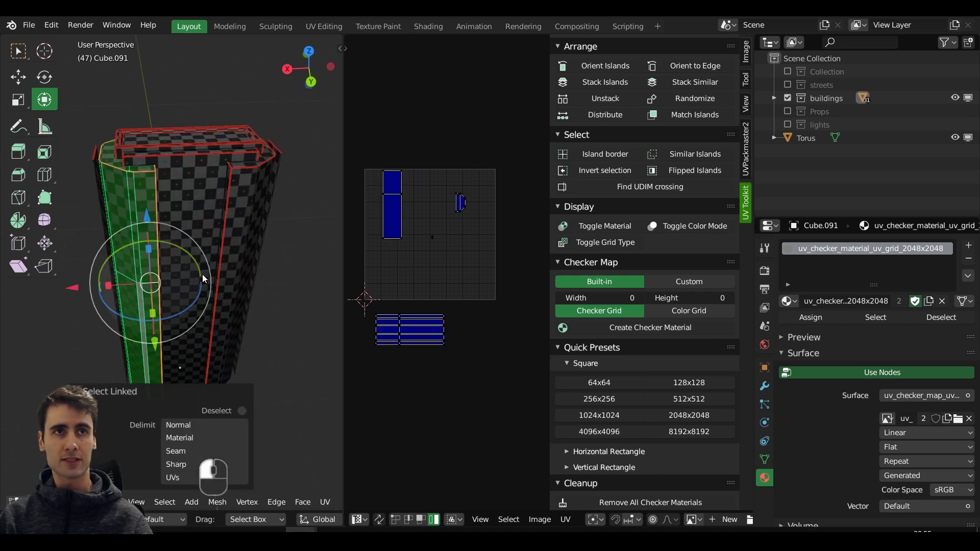
{"action": "left_click", "coordinate": [244, 217], "text": "shift"}
{"action": "key", "text": "ctrl+KP_Add"}
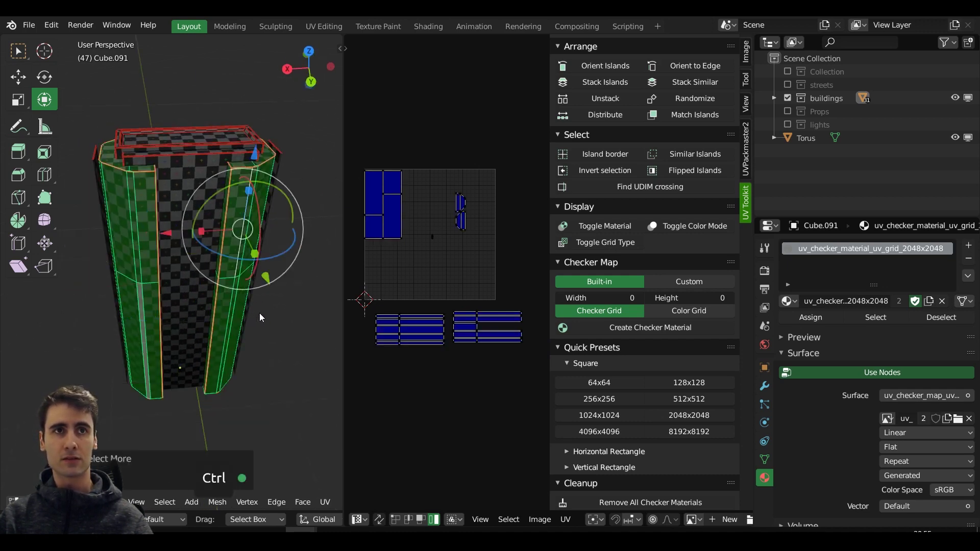
- Widen the UV editor and select the left of the two striped UV islands below the UV tile
{"action": "scroll", "coordinate": [476, 341], "scroll_direction": "up", "scroll_amount": 5}
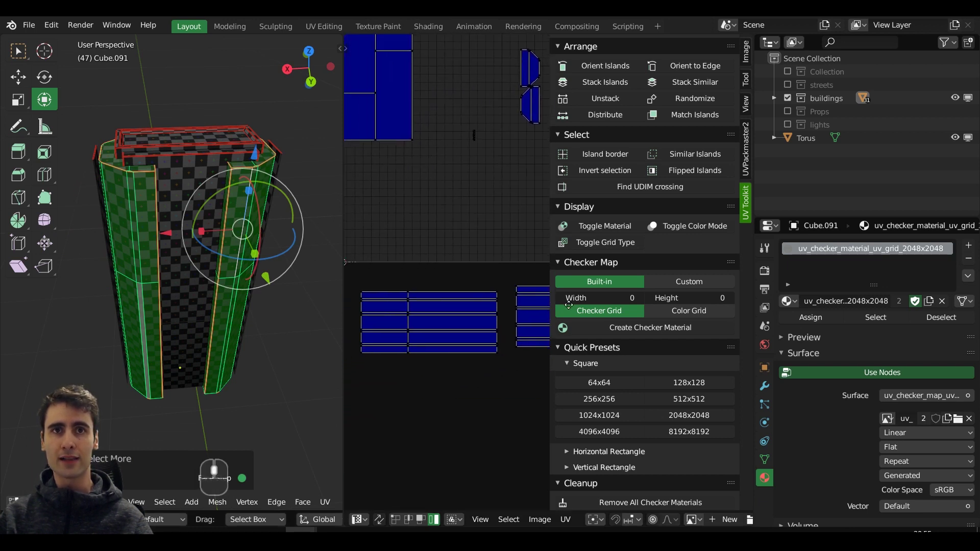
{"action": "scroll", "coordinate": [428, 297], "scroll_direction": "down", "scroll_amount": 2}
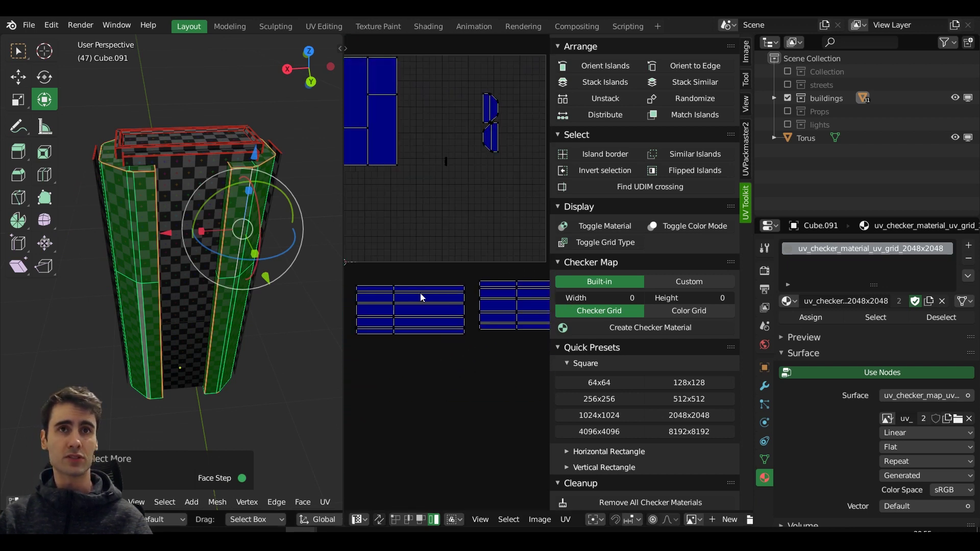
{"action": "left_click_drag", "start_coordinate": [340, 282], "coordinate": [231, 283]}
{"action": "middle_click_drag", "start_coordinate": [360, 313], "coordinate": [353, 337]}
{"action": "left_click", "coordinate": [354, 337]}
{"action": "scroll", "coordinate": [431, 280], "scroll_direction": "up", "scroll_amount": 1}
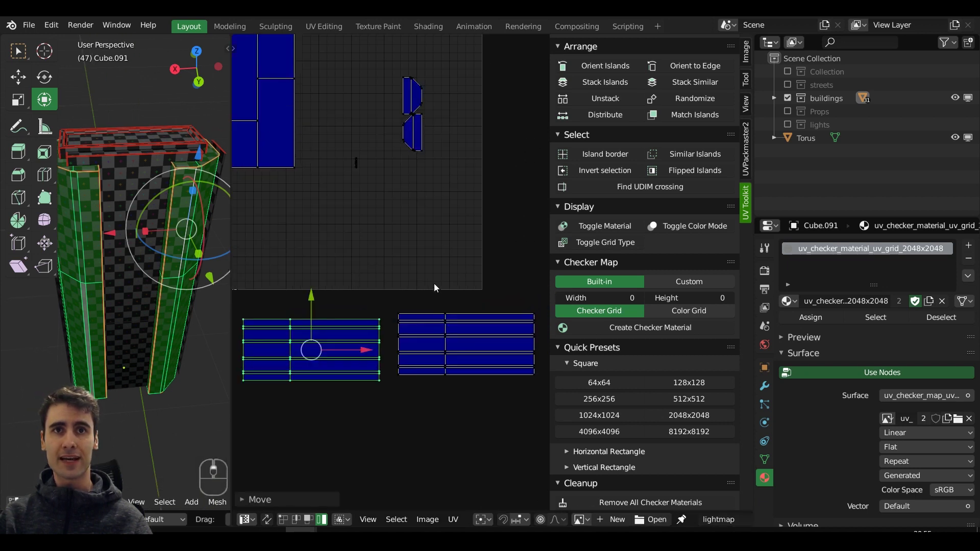
- Stack the similar striped UV island onto the selected striped island below the UV tile
{"action": "middle_click_drag", "start_coordinate": [431, 280], "coordinate": [421, 289]}
{"action": "middle_click_drag", "start_coordinate": [534, 272], "coordinate": [559, 282]}
{"action": "scroll", "coordinate": [675, 218], "scroll_direction": "up", "scroll_amount": 8}
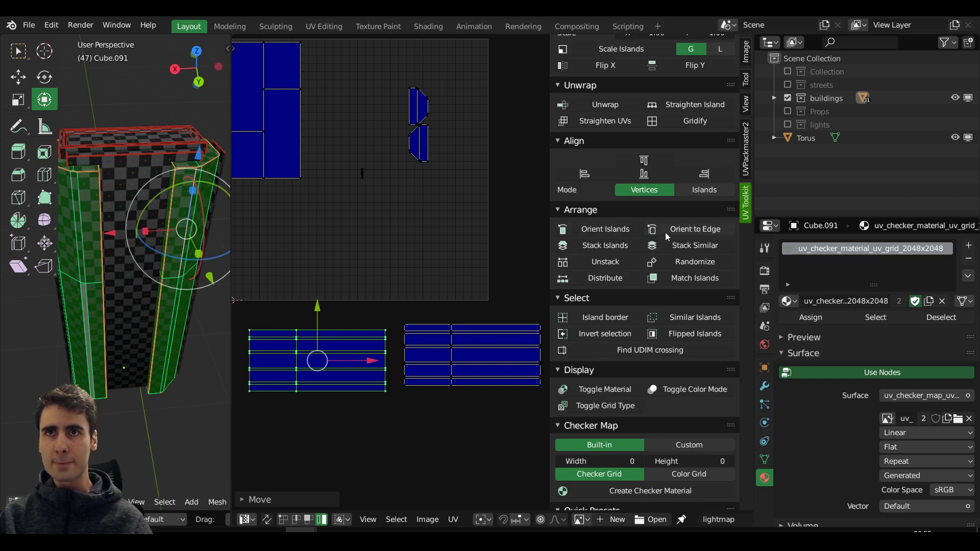
{"action": "scroll", "coordinate": [665, 231], "scroll_direction": "up", "scroll_amount": 4}
{"action": "left_click", "coordinate": [699, 329]}
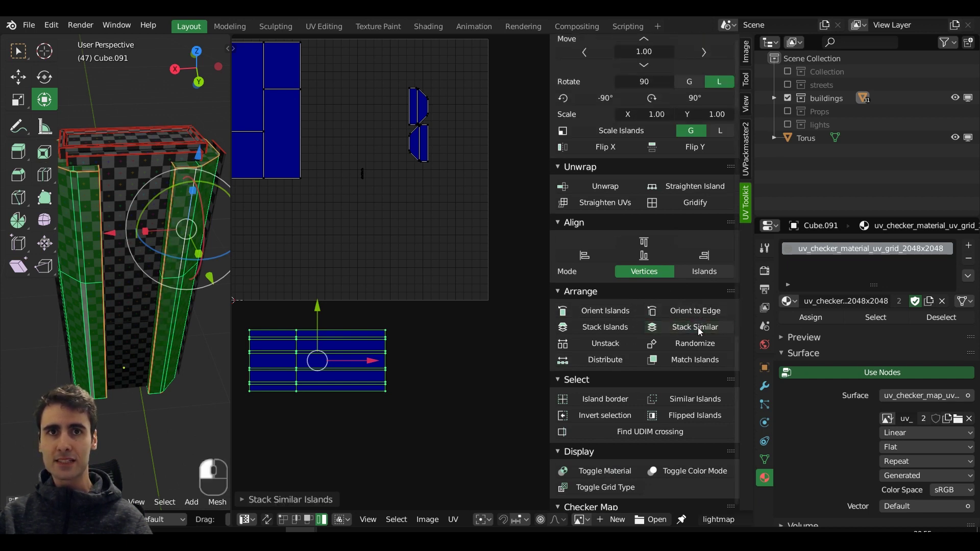
{"action": "scroll", "coordinate": [498, 292], "scroll_direction": "down", "scroll_amount": 4}
{"action": "scroll", "coordinate": [498, 292], "scroll_direction": "up", "scroll_amount": 3}
{"action": "scroll", "coordinate": [498, 297], "scroll_direction": "up", "scroll_amount": 1}
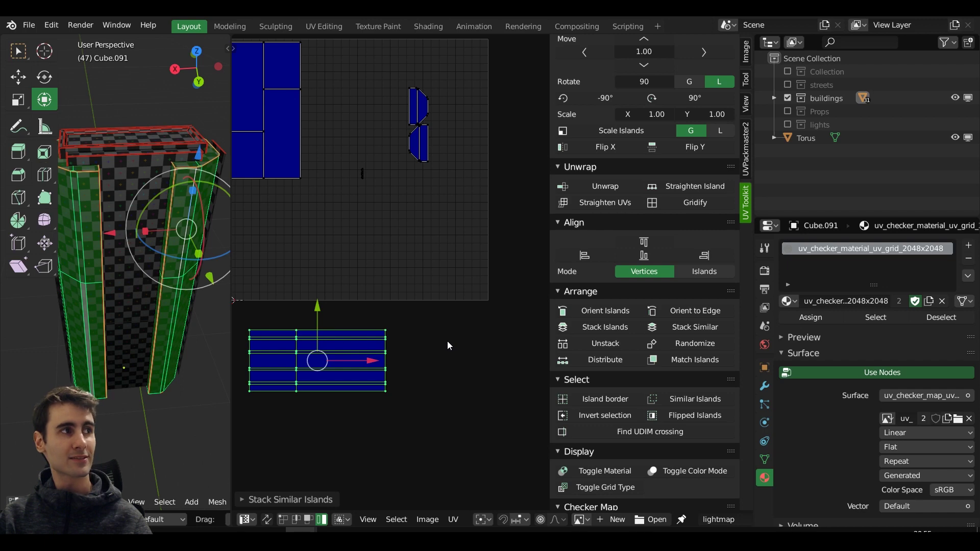
- Move the stacked UV islands up over the UV tile's lower edge and shift them slightly back down, checking the building's two corner sections
{"action": "middle_click_drag", "start_coordinate": [319, 355], "coordinate": [359, 350]}
{"action": "key", "text": "g"}
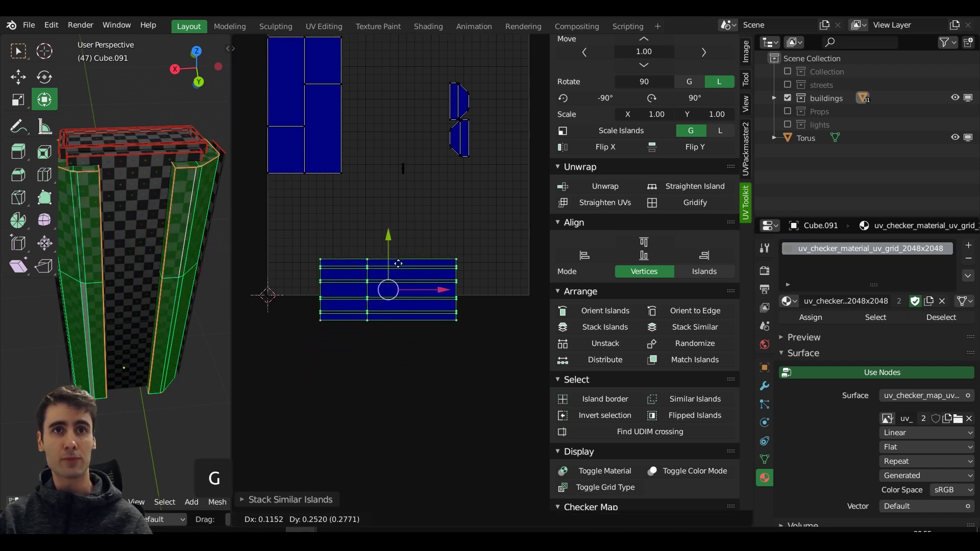
{"action": "left_click", "coordinate": [396, 249]}
{"action": "mouse_move", "coordinate": [158, 275]}
{"action": "middle_mouse_down", "text": "shift"}
{"action": "mouse_move", "coordinate": [175, 293]}
{"action": "mouse_move", "coordinate": [174, 310]}
{"action": "mouse_move", "coordinate": [138, 284]}
{"action": "mouse_move", "coordinate": [149, 288]}
{"action": "middle_mouse_up", "text": "shift"}
{"action": "key", "text": "g"}
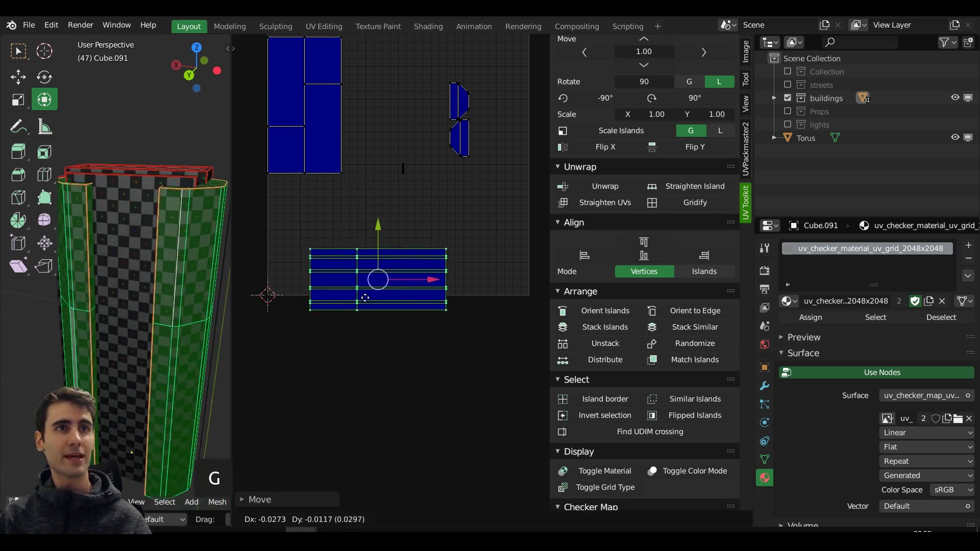
{"action": "left_click", "coordinate": [375, 324]}
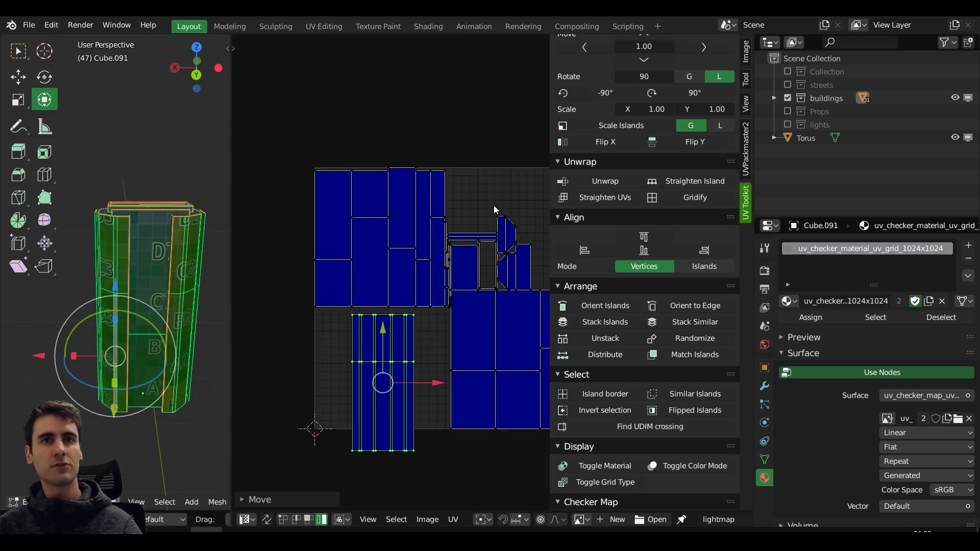
- Open the UV Toolkit add-on settings and browse for its checker maps folder
{"action": "scroll", "coordinate": [498, 234], "scroll_direction": "up", "scroll_amount": 1}
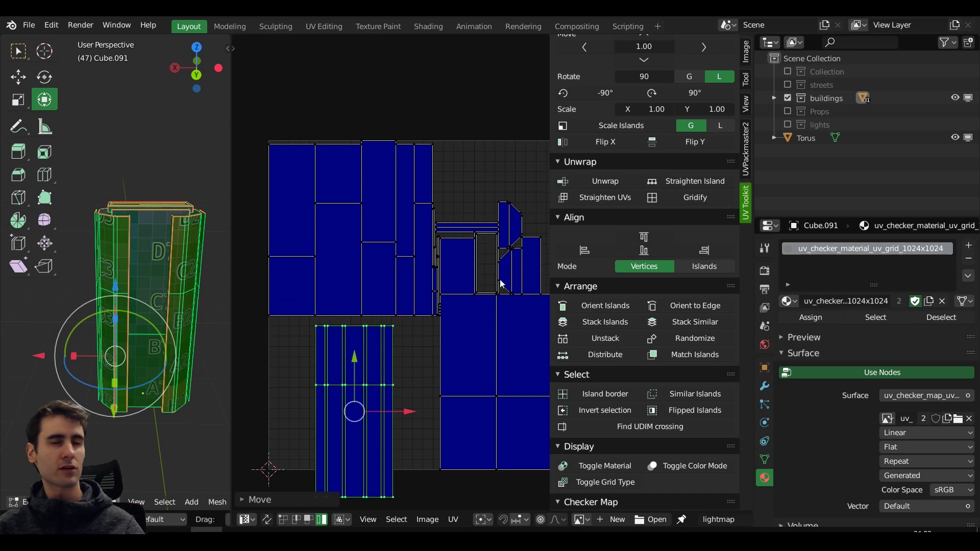
{"action": "scroll", "coordinate": [691, 330], "scroll_direction": "down", "scroll_amount": 15}
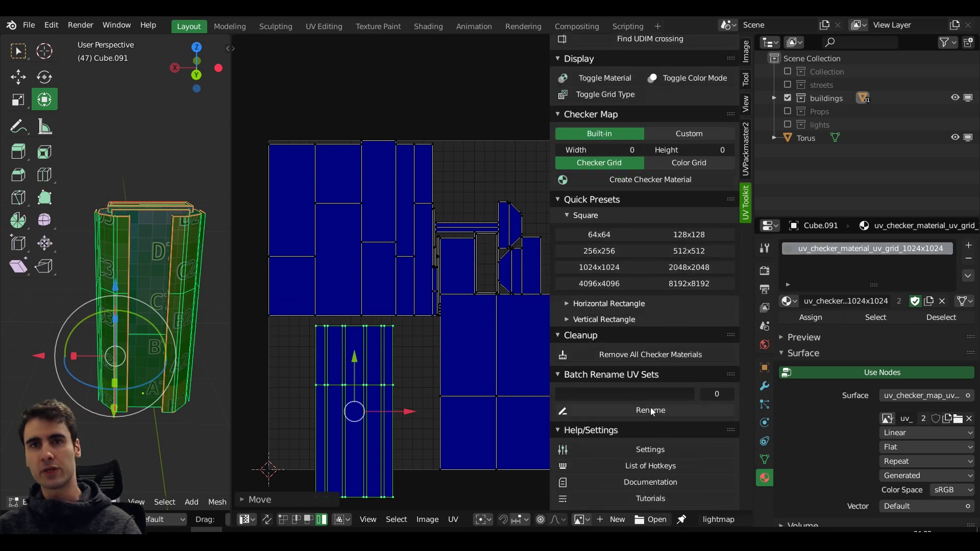
{"action": "left_click", "coordinate": [648, 449]}
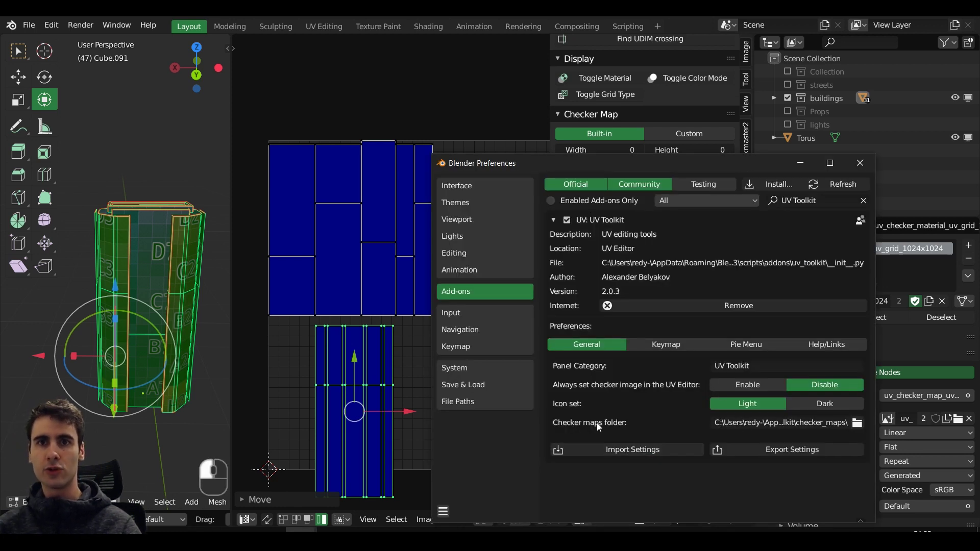
{"action": "left_click", "coordinate": [858, 422]}
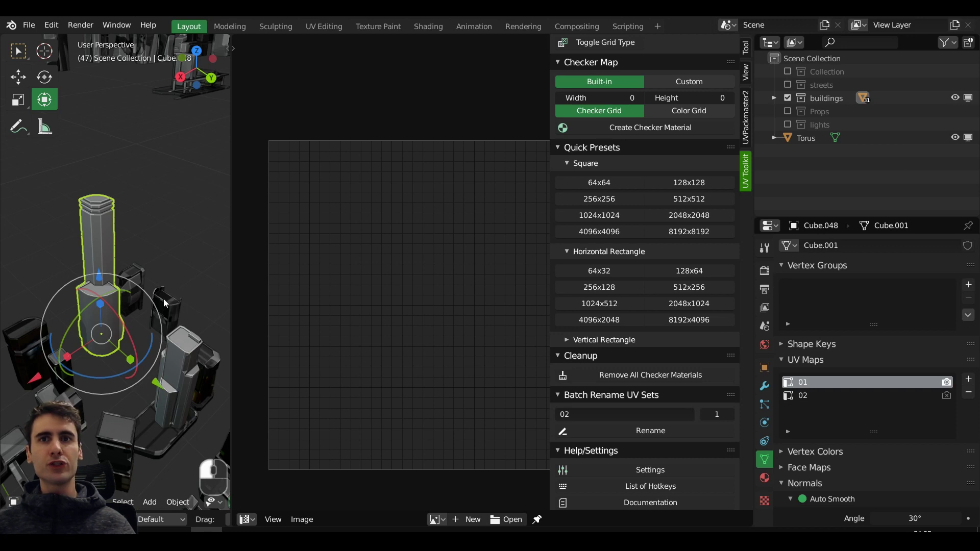
- Batch-rename the selected tower's second UV map, at index 1, to 03
{"action": "middle_click_drag", "start_coordinate": [166, 304], "coordinate": [156, 311]}
{"action": "scroll", "coordinate": [602, 390], "scroll_direction": "down", "scroll_amount": 1}
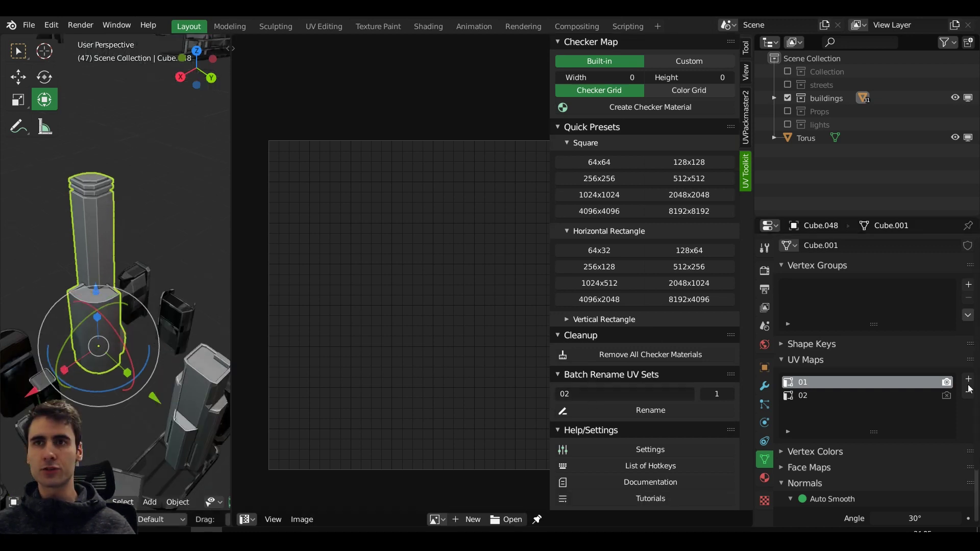
{"action": "left_click", "coordinate": [855, 396]}
{"action": "left_click", "coordinate": [612, 395]}
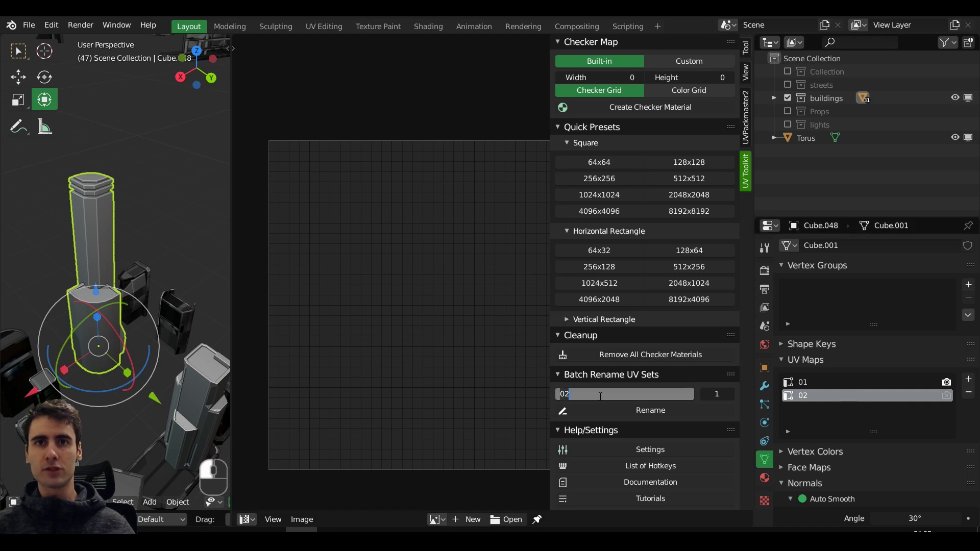
{"action": "type", "text": "03"}
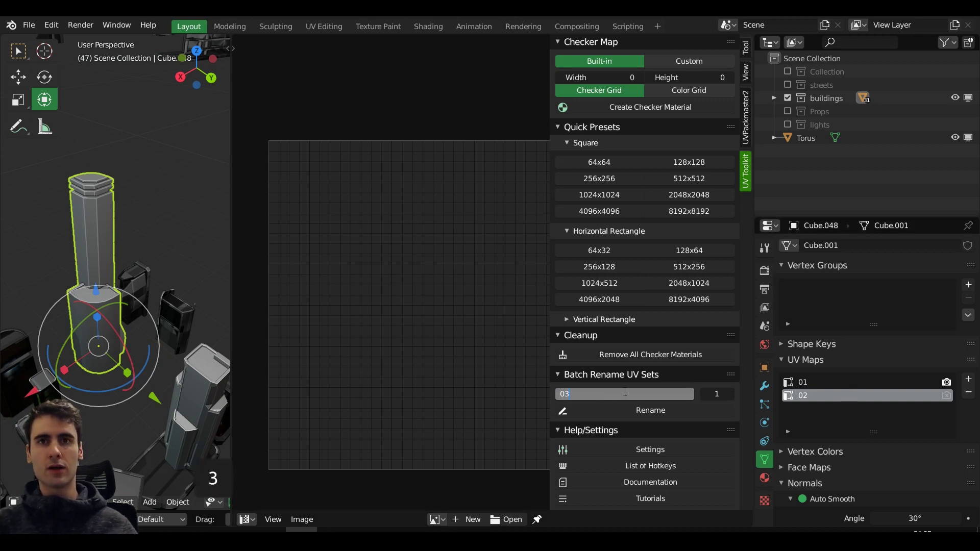
{"action": "left_click", "coordinate": [623, 382]}
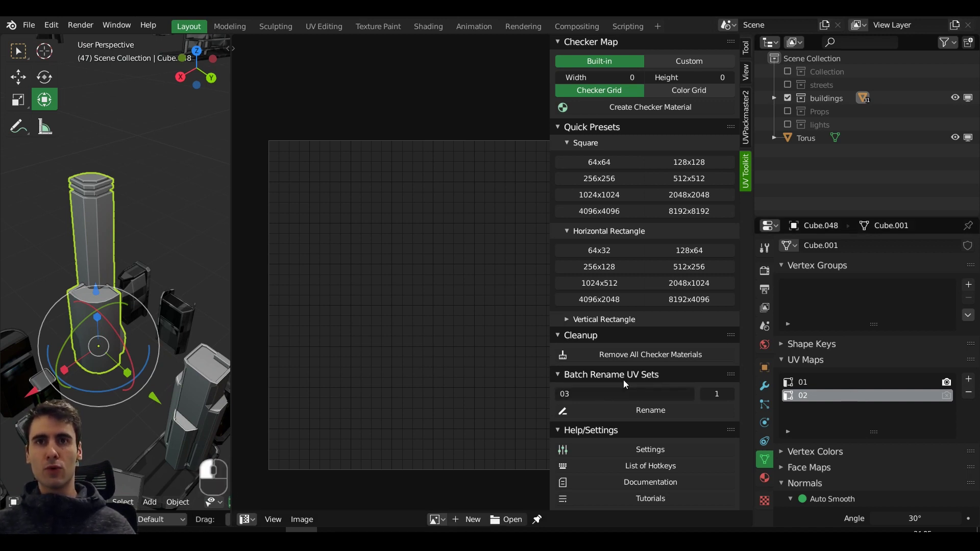
{"action": "left_click", "coordinate": [645, 411]}
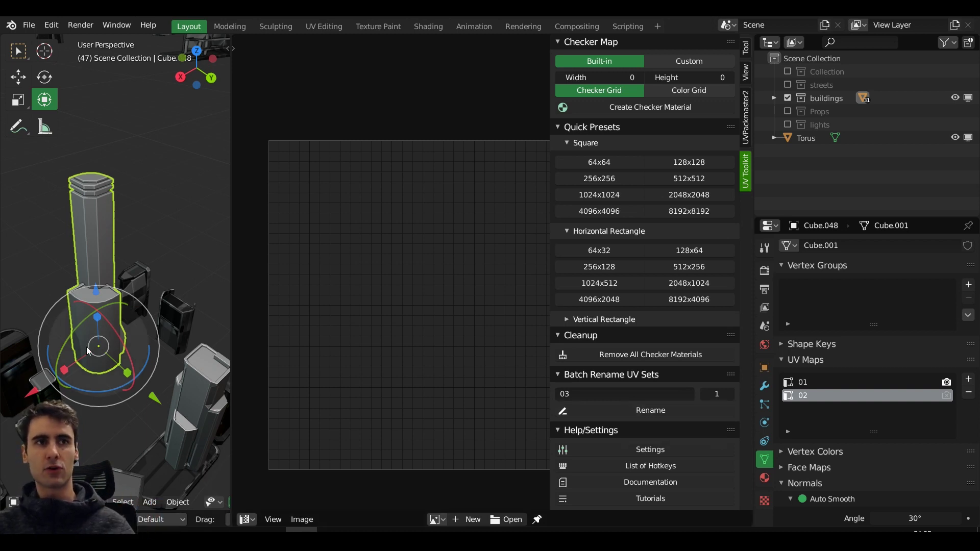
{"action": "left_click", "coordinate": [611, 411]}
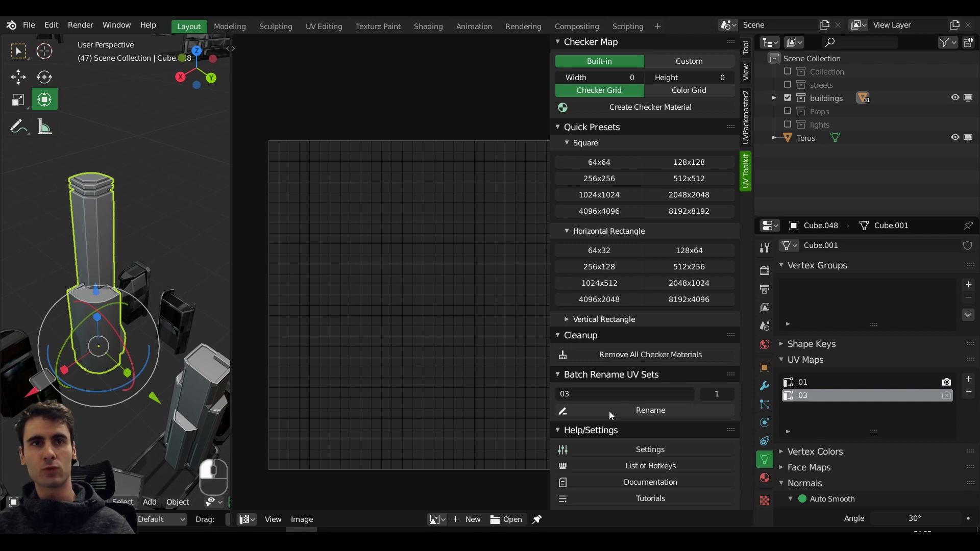
- Select three other buildings in the city and add a new UV map to the active one
{"action": "middle_click_drag", "start_coordinate": [72, 343], "coordinate": [102, 327], "text": "shift"}
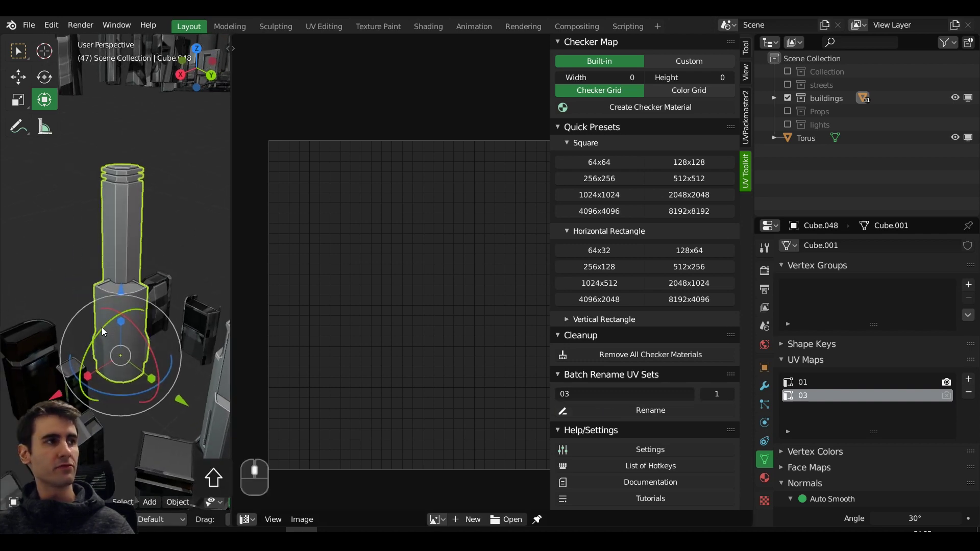
{"action": "scroll", "coordinate": [102, 327], "scroll_direction": "down", "scroll_amount": 3}
{"action": "middle_click_drag", "start_coordinate": [157, 348], "coordinate": [97, 378]}
{"action": "left_click", "coordinate": [125, 384]}
{"action": "scroll", "coordinate": [106, 329], "scroll_direction": "down", "scroll_amount": 2}
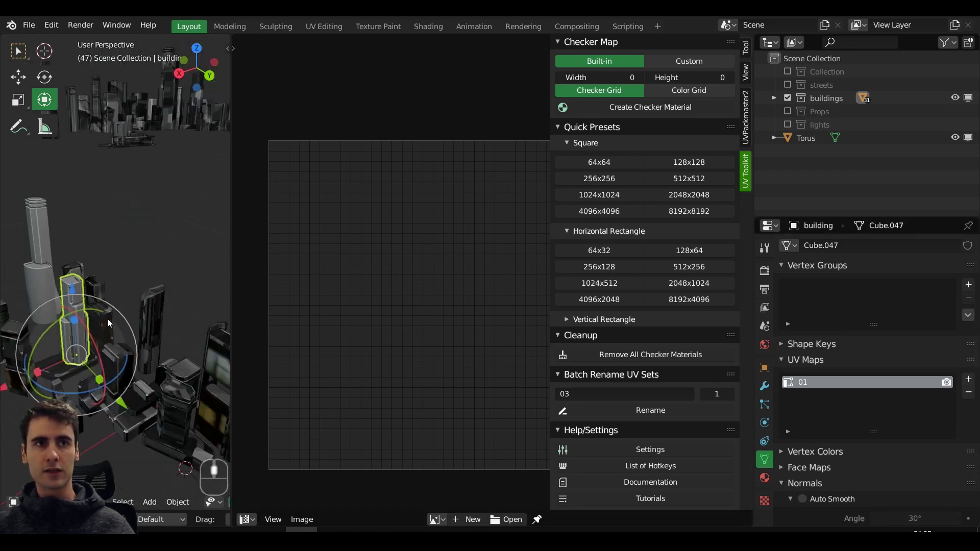
{"action": "left_click", "coordinate": [156, 298], "text": "shift"}
{"action": "left_click", "coordinate": [114, 433], "text": "shift"}
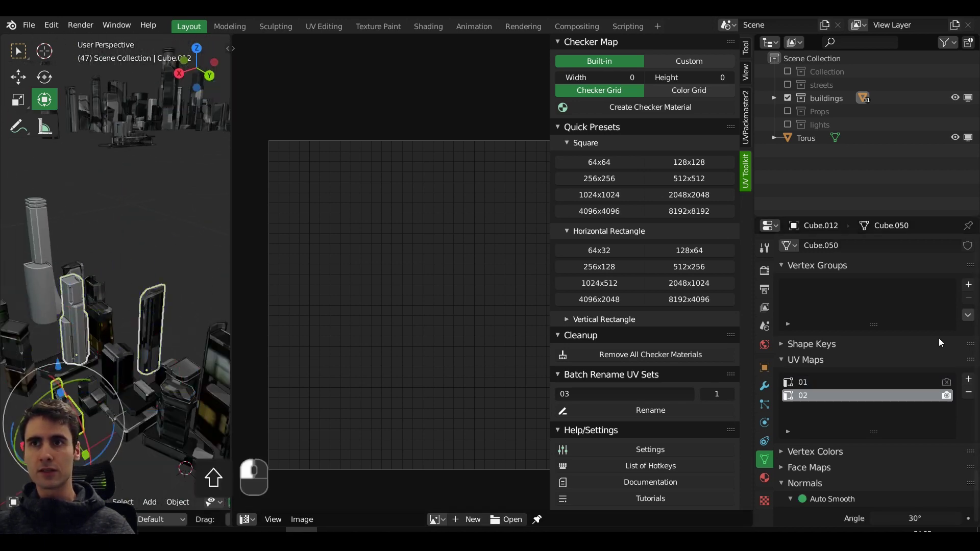
{"action": "left_click", "coordinate": [968, 380]}
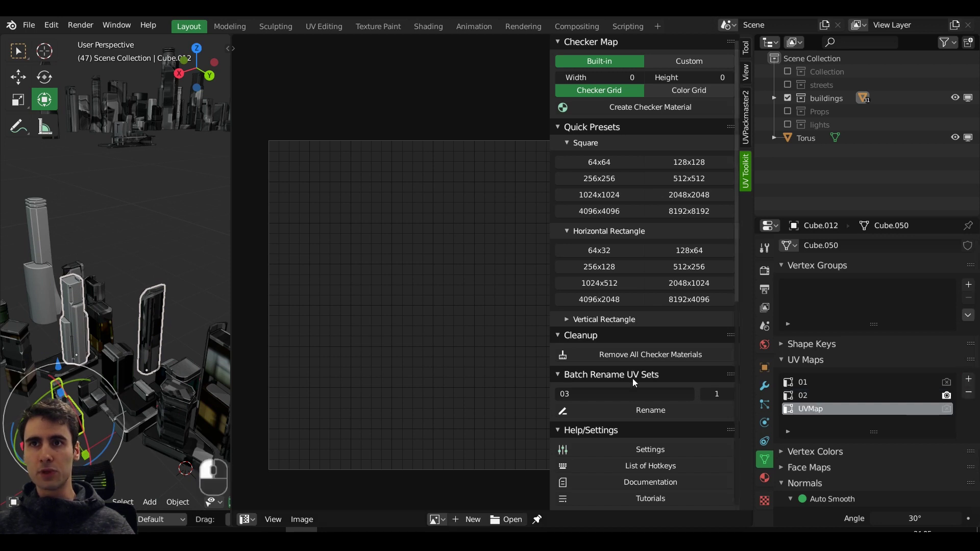
- Select the dark tower and the light grey building individually to compare their UV maps, and undo those selection changes
{"action": "left_click", "coordinate": [151, 322]}
{"action": "left_click", "coordinate": [75, 307]}
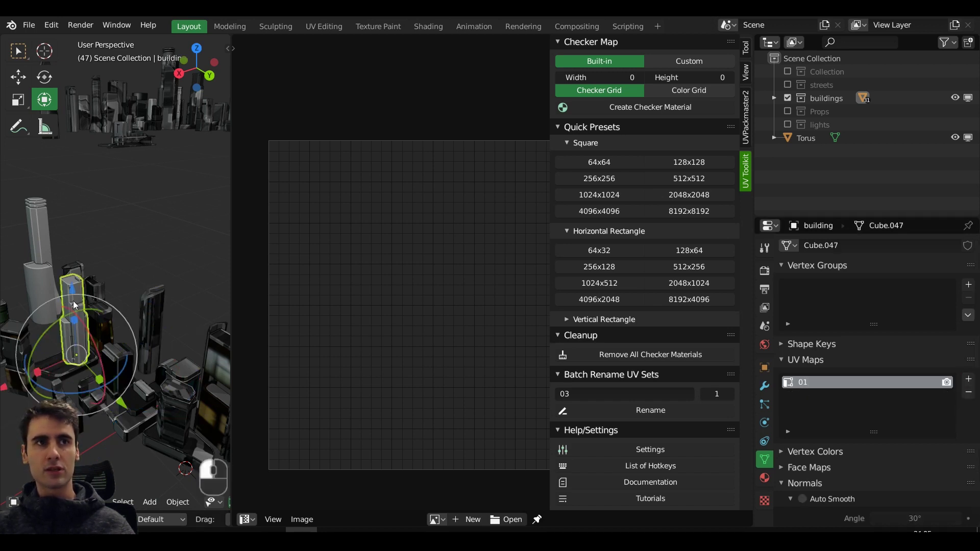
{"action": "middle_click_drag", "start_coordinate": [137, 318], "coordinate": [179, 283], "text": "shift"}
{"action": "key", "text": "ctrl+z"}
{"action": "key", "text": "ctrl+z"}
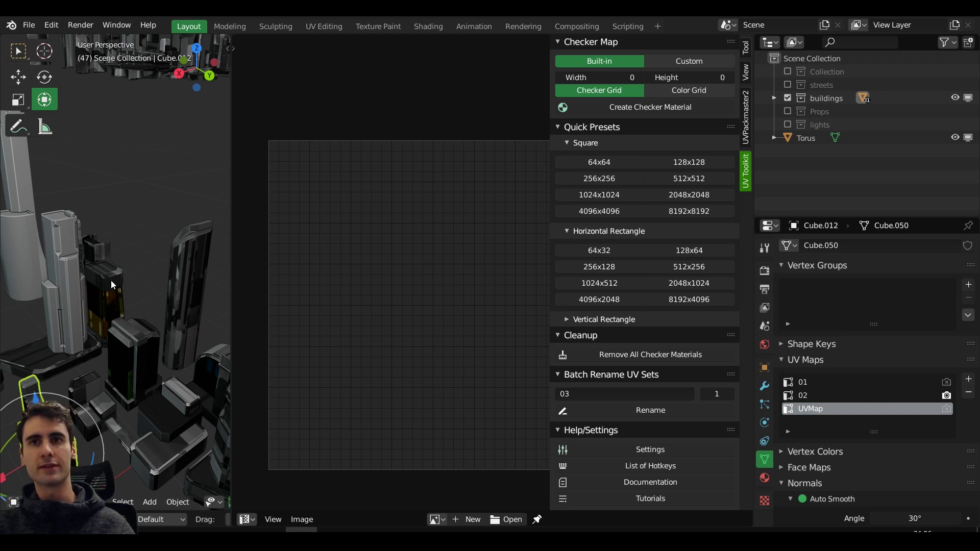
{"action": "middle_click_drag", "start_coordinate": [30, 285], "coordinate": [105, 351], "text": "shift"}
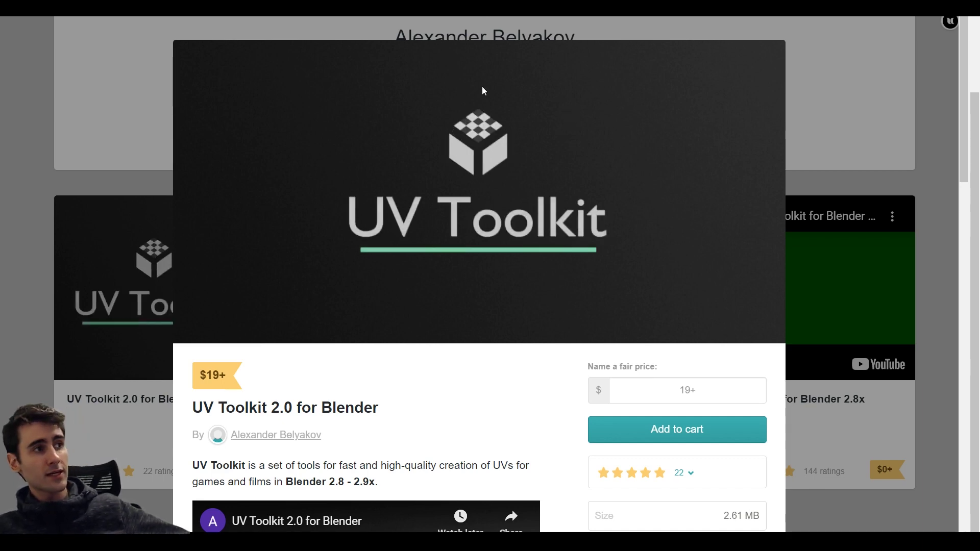
- Close the UV Toolkit 2.0 product pop-up and switch to the add-on's BlenderMarket page in the browser
{"action": "left_click", "coordinate": [829, 120]}
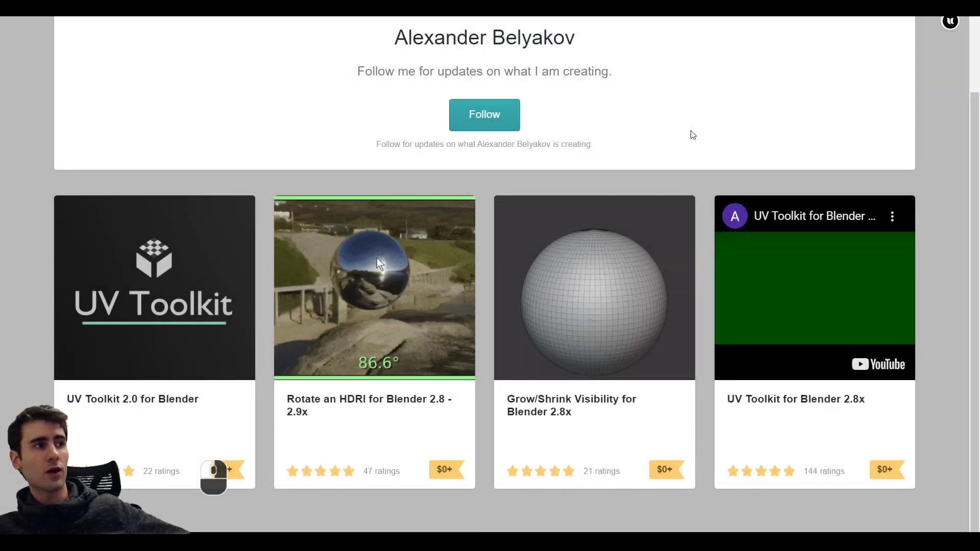
{"action": "key", "text": "ctrl+Tab"}
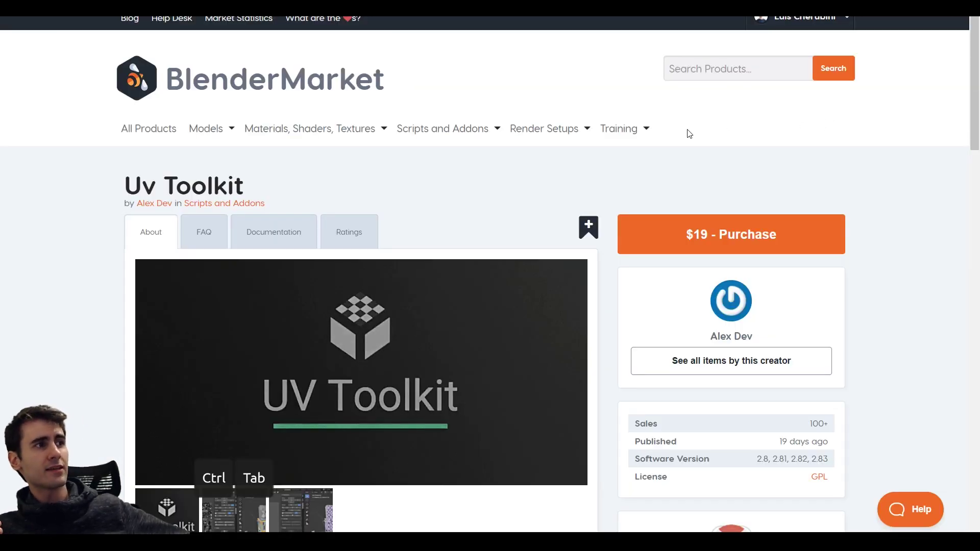